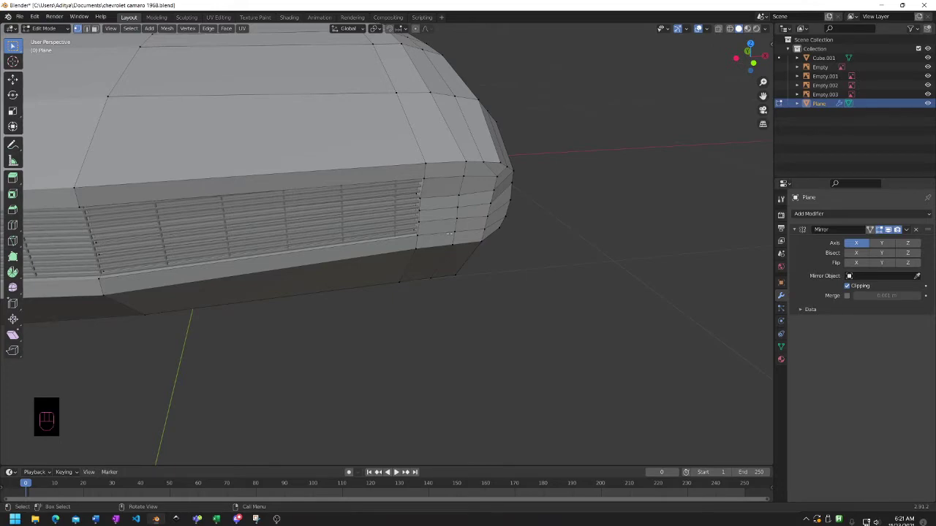
middle_click_drag(450, 234, 484, 227)
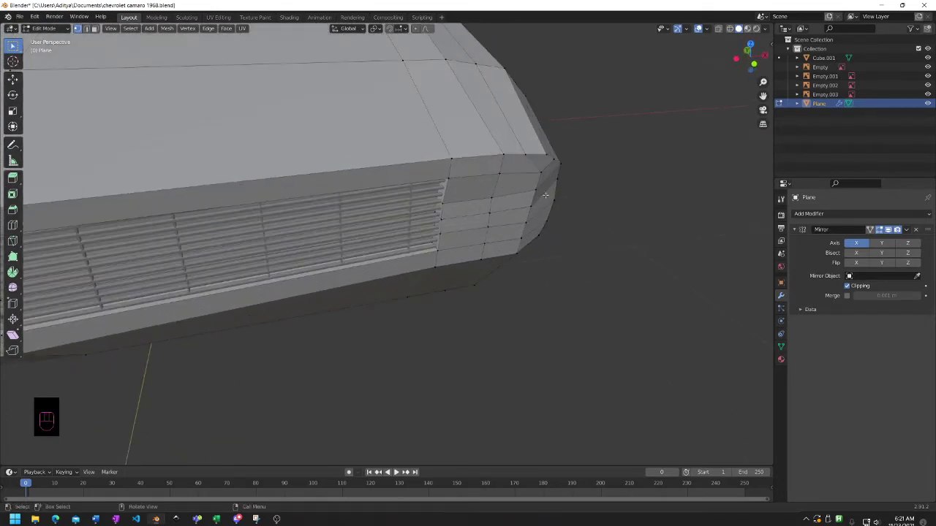
middle_click_drag(509, 190, 503, 174)
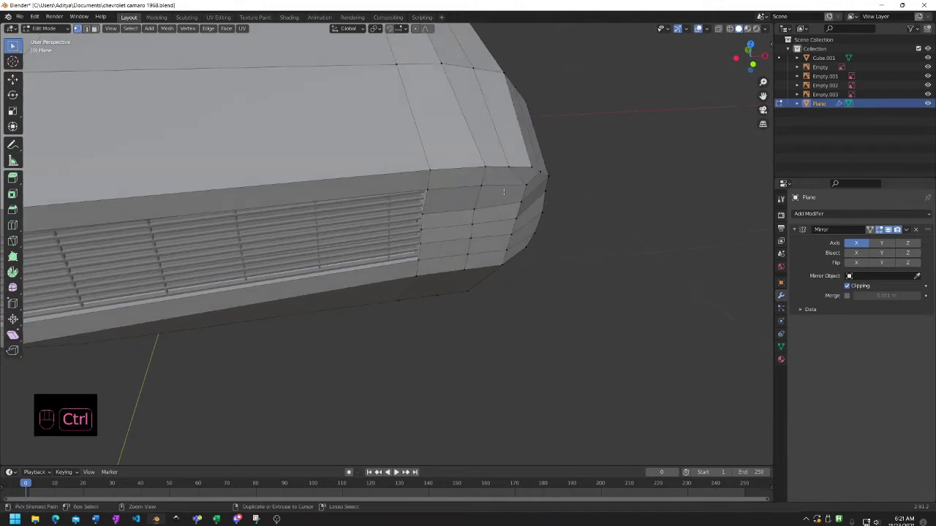
key("ctrl+r")
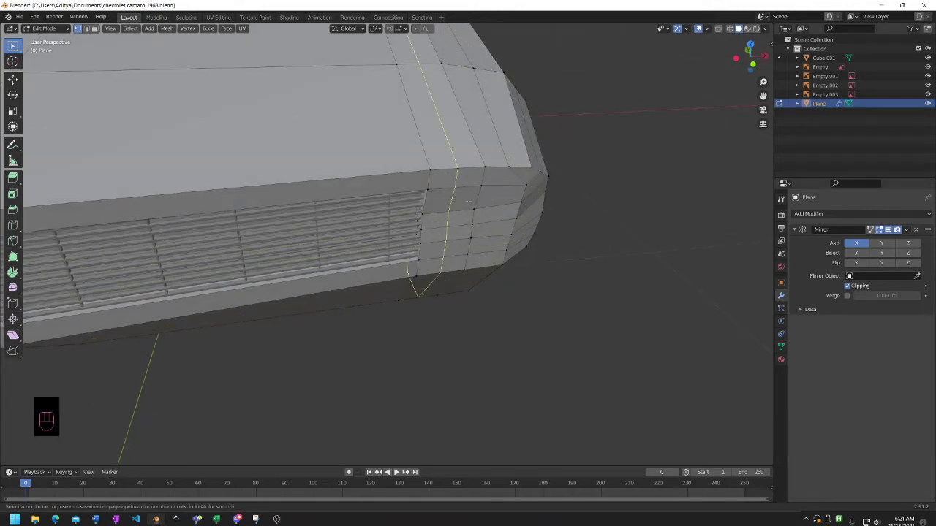
right_click(665, 138)
middle_click_drag(665, 138, 612, 149)
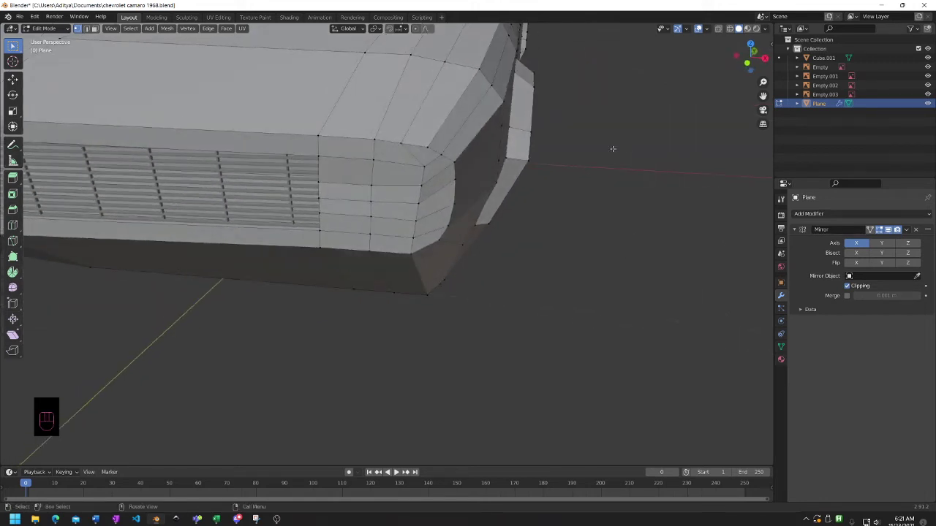
middle_click_drag(330, 218, 355, 222)
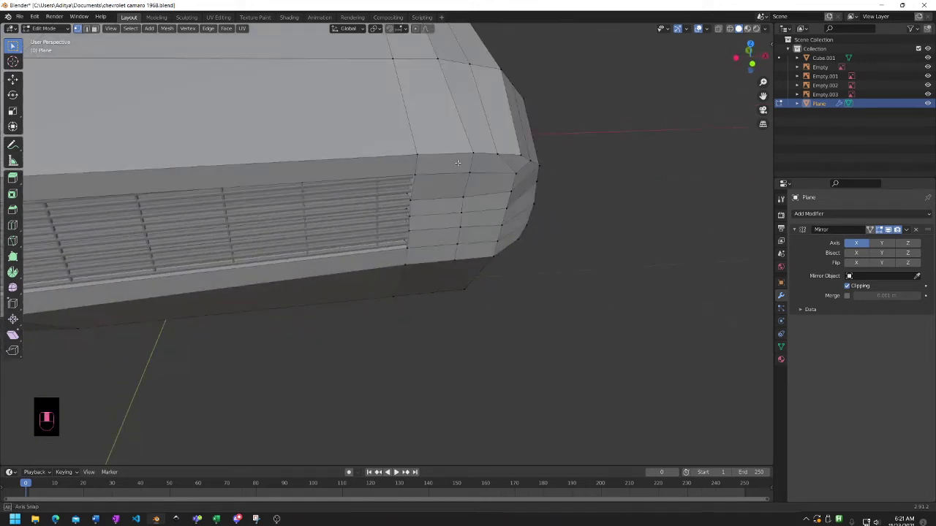
- Check the 1968 Camaro front grille photo in the browser, and examine the car body's front corner back in Blender
mouse_move(55, 520)
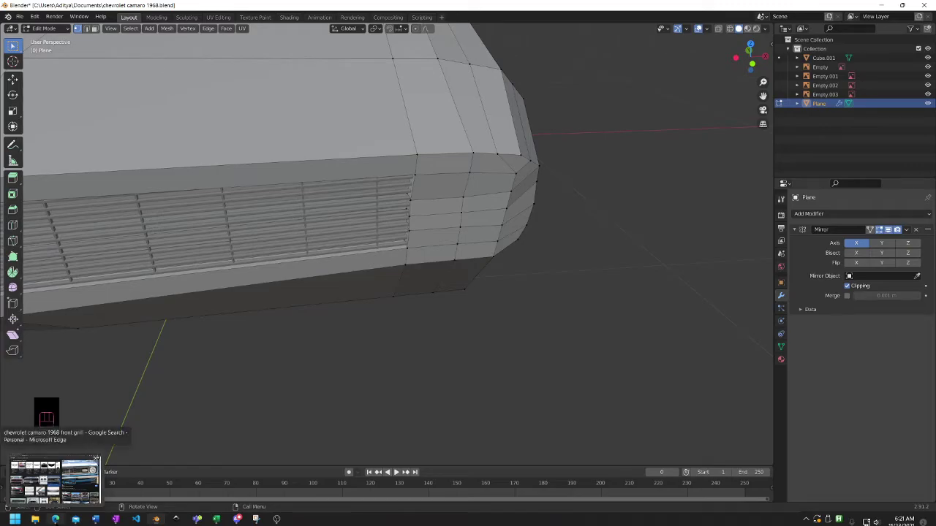
left_click(55, 486)
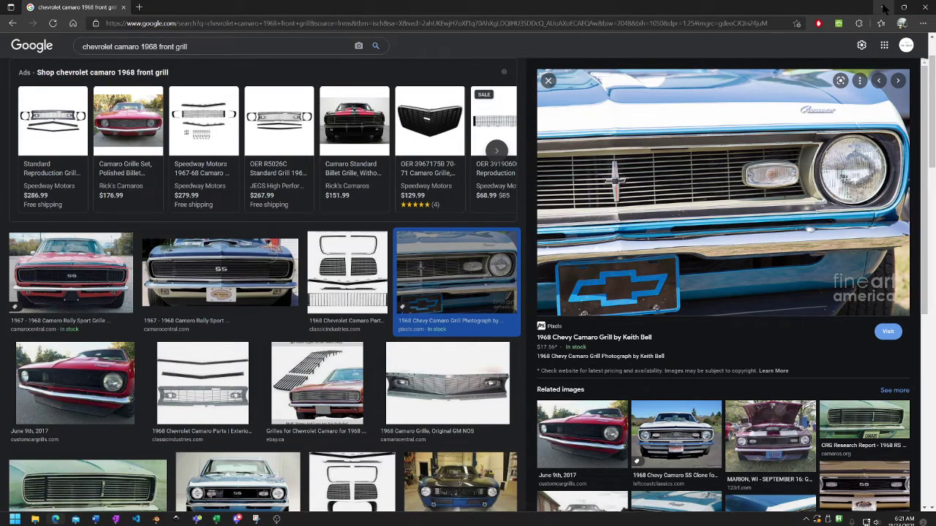
left_click(884, 8)
scroll(517, 335, "up", 6)
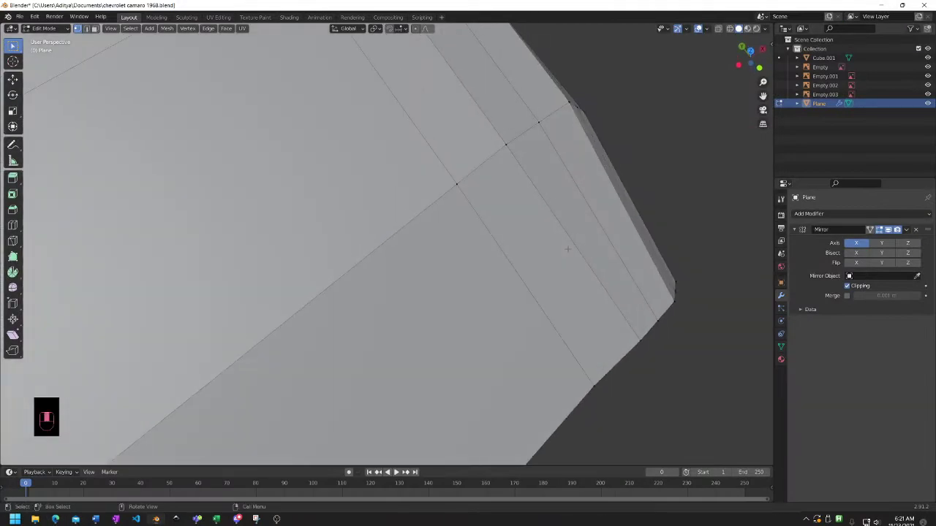
scroll(518, 336, "down", 3)
scroll(439, 305, "up", 2)
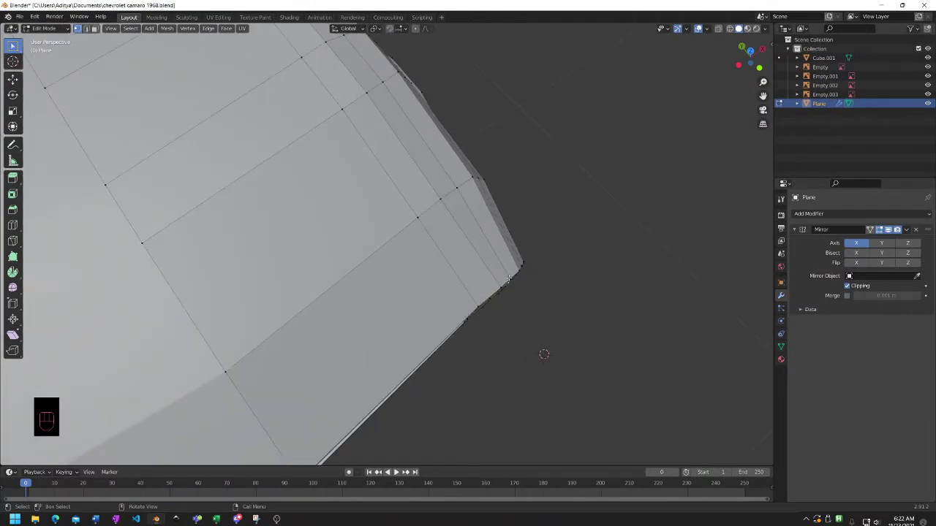
scroll(509, 278, "down", 2)
middle_click_drag(319, 430, 373, 397)
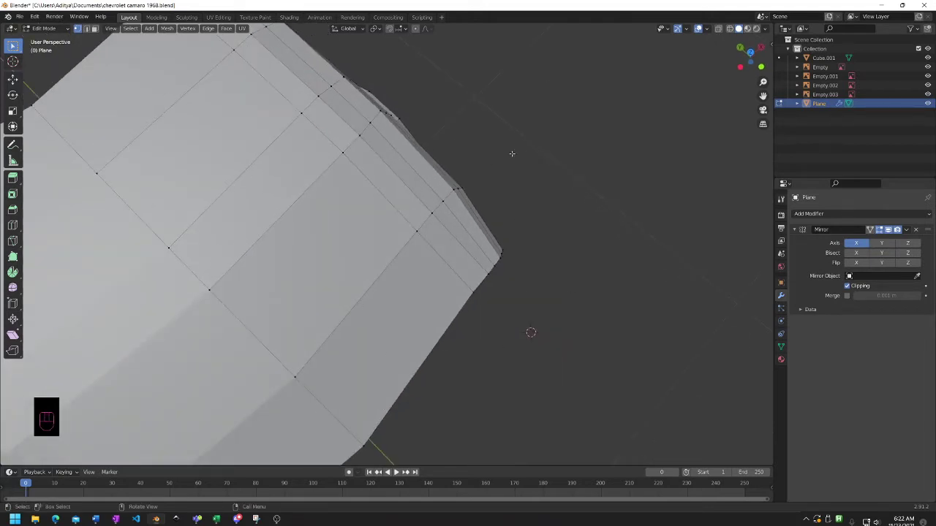
middle_click_drag(505, 251, 435, 205)
scroll(397, 303, "up", 5)
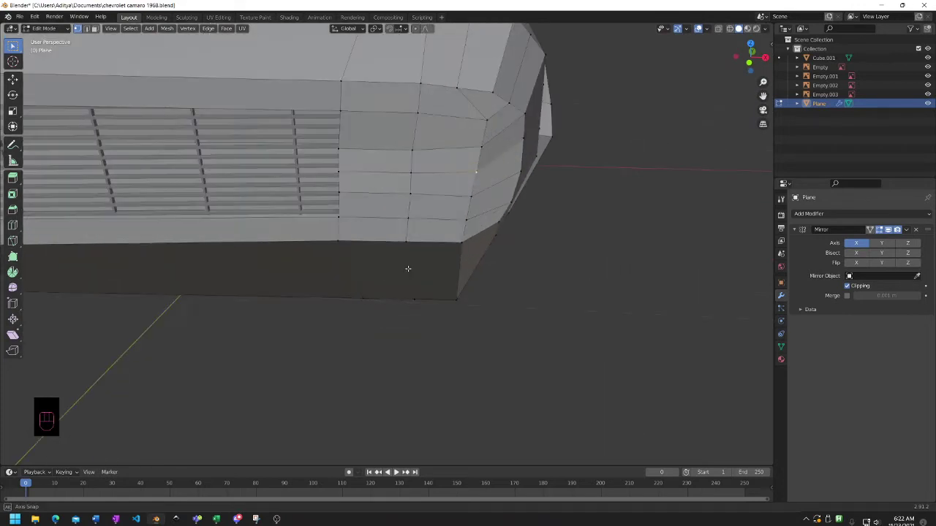
- Delete the block of front faces in the headlight area beside the outer end of the grille
middle_click_drag(408, 269, 479, 243)
key("c")
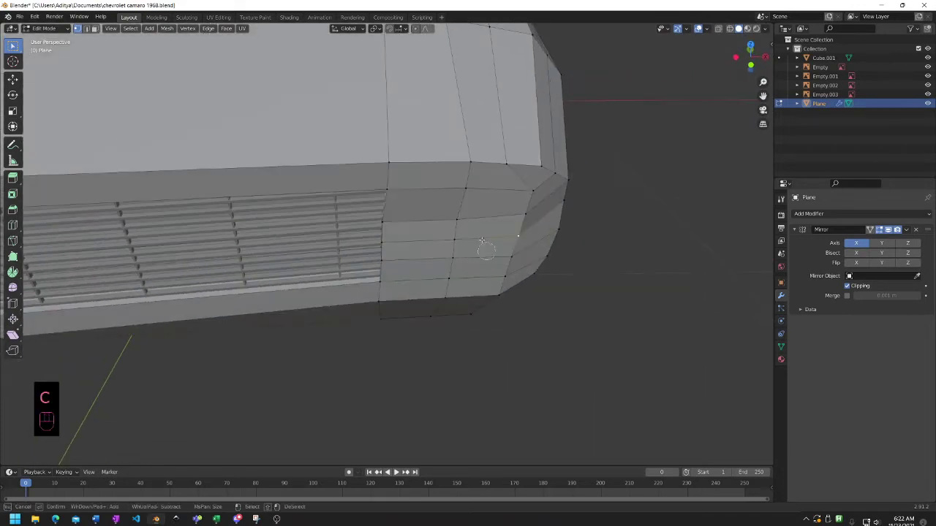
mouse_move(445, 278)
left_mouse_down()
mouse_move(456, 272)
mouse_move(456, 209)
mouse_move(505, 196)
mouse_move(504, 278)
mouse_move(516, 230)
mouse_move(472, 197)
mouse_move(387, 194)
mouse_move(379, 280)
left_mouse_up()
right_click(443, 221)
middle_click_drag(443, 221, 573, 188)
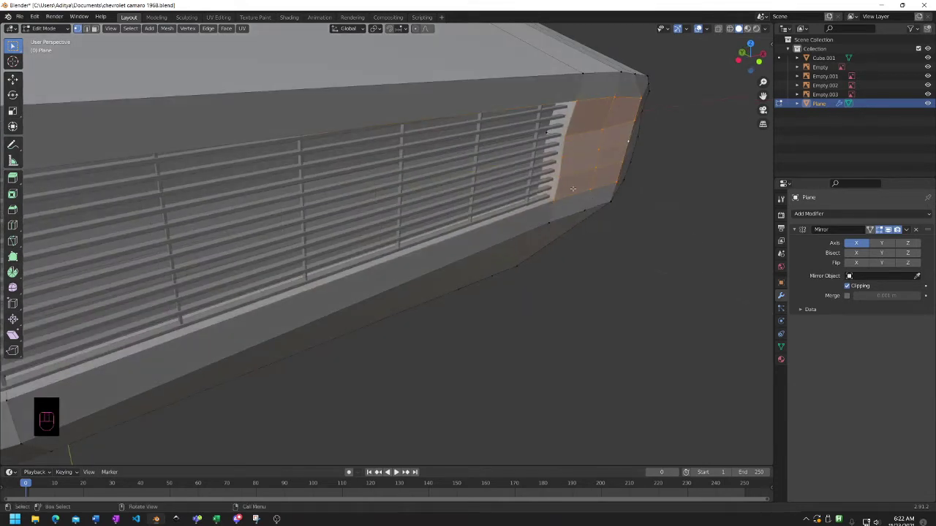
key("shift+c")
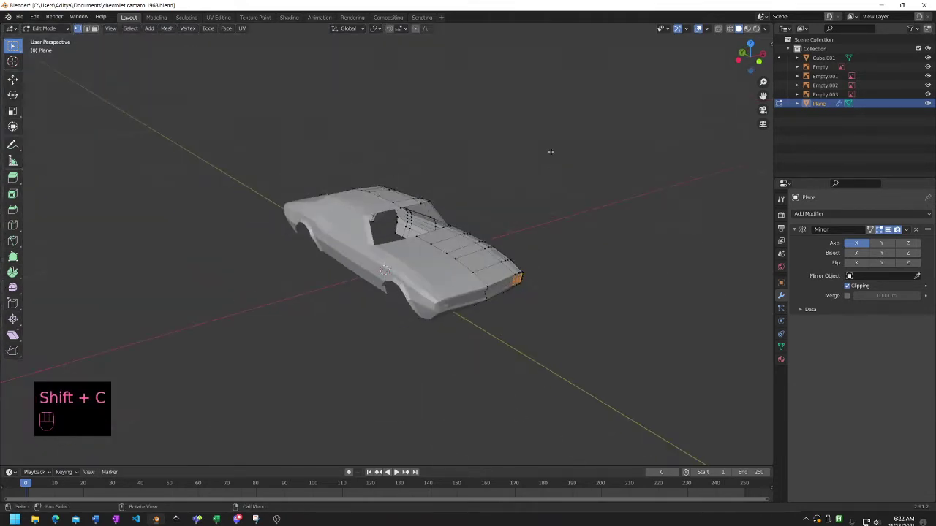
scroll(555, 338, "up", 6)
middle_click_drag(556, 338, 433, 183, "shift")
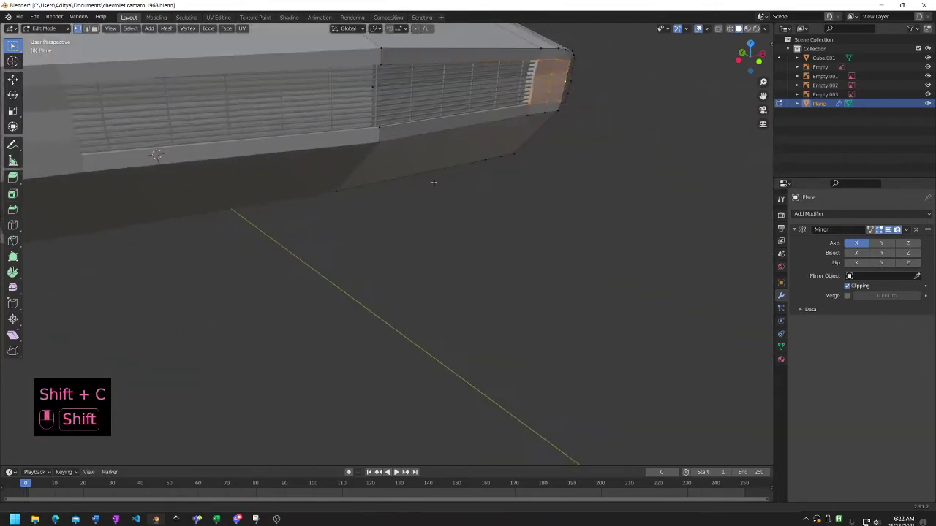
key("c")
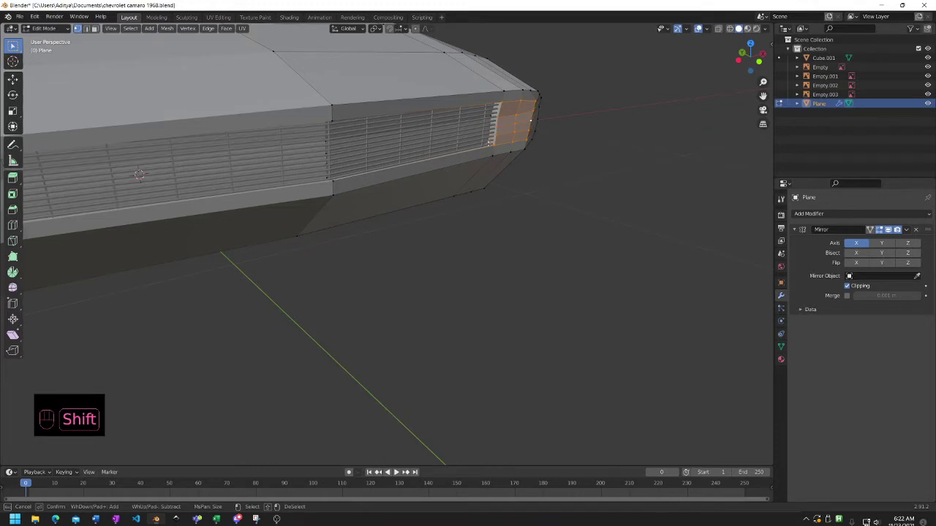
right_click(558, 86)
middle_click_drag(683, 109, 426, 276)
key("x")
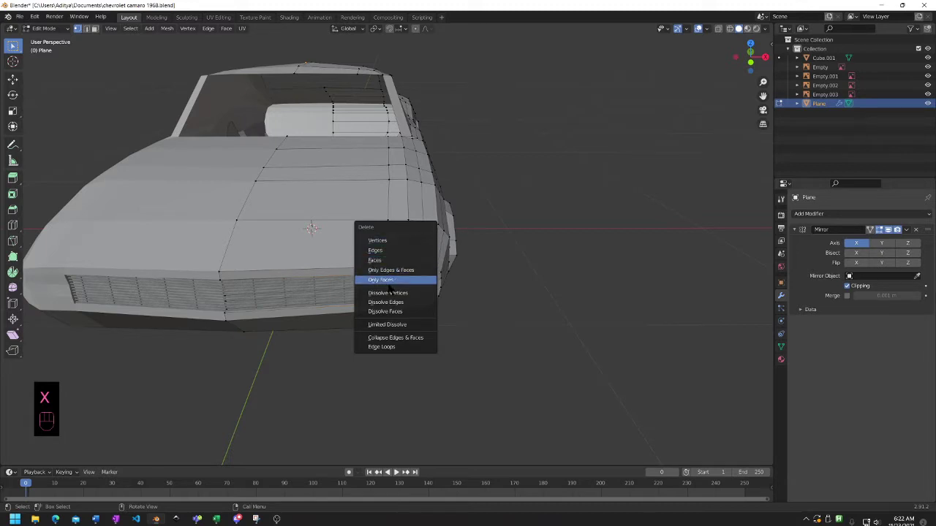
left_click(396, 259)
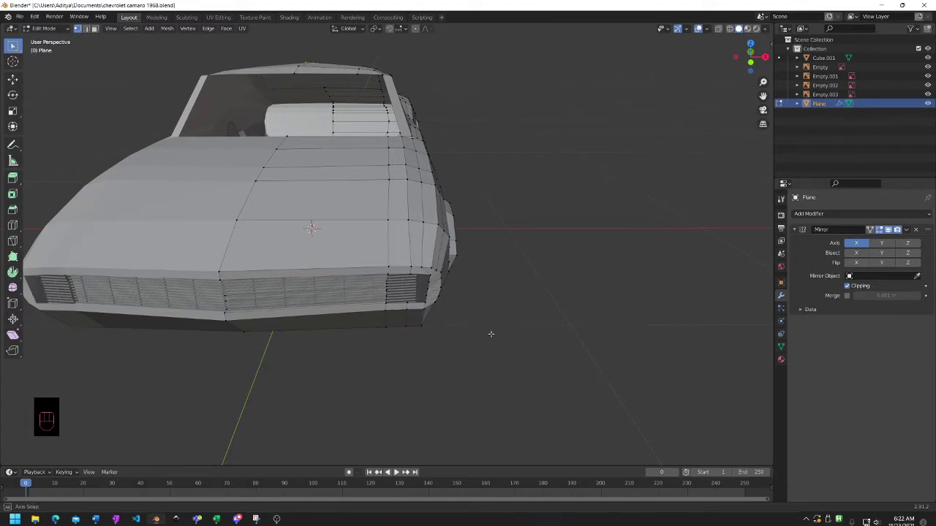
- Hide the grille bars object Cube.001 and return to editing the car body mesh Plane
middle_click_drag(491, 334, 509, 328)
scroll(225, 255, "up", 4)
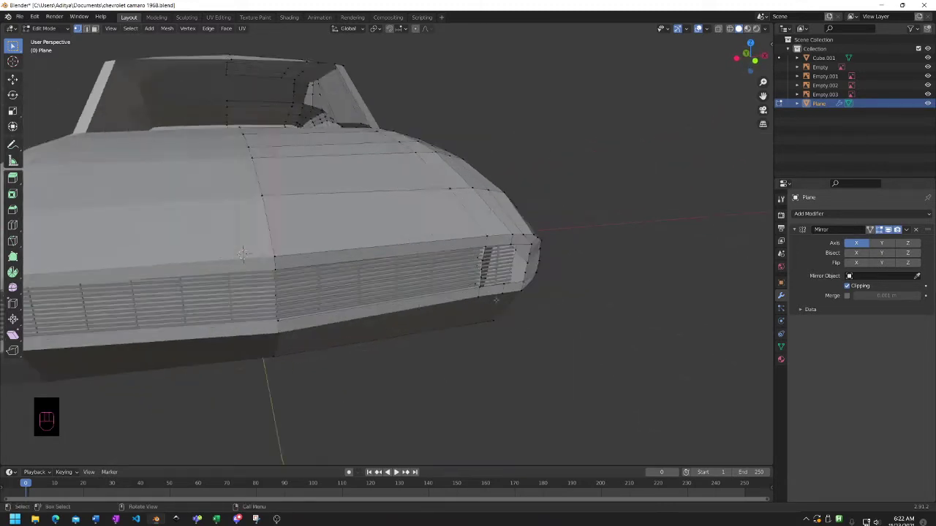
key("Escape")
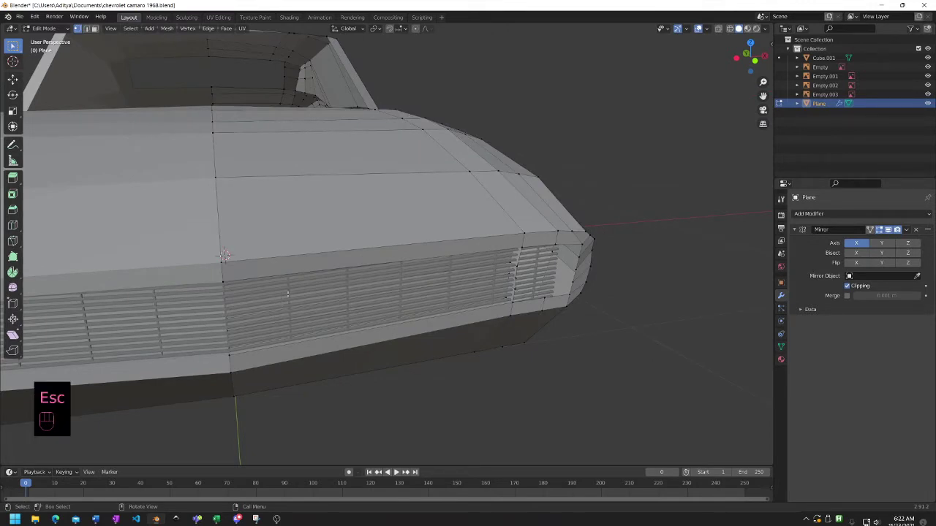
key("Tab")
left_click(279, 311)
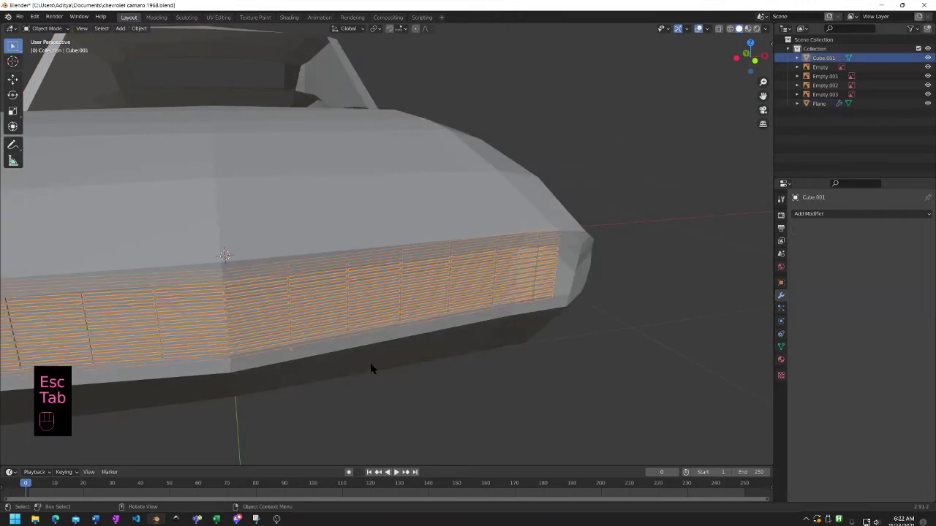
key("h")
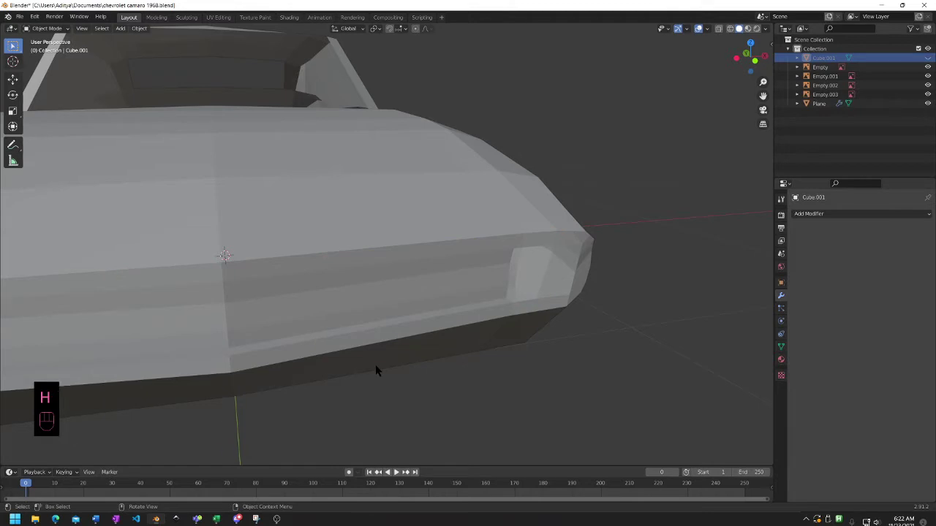
key("Tab")
left_click(480, 293)
key("Tab")
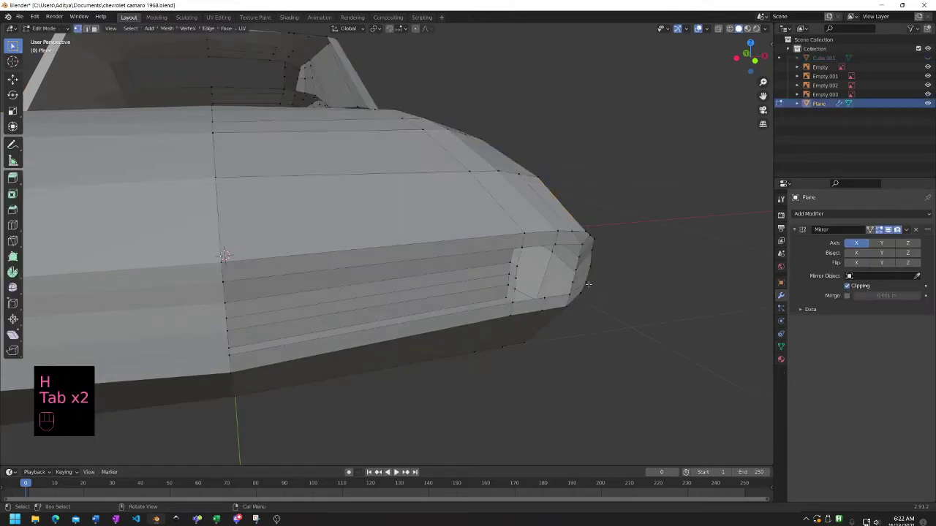
scroll(588, 308, "up", 3)
middle_click_drag(588, 308, 470, 203)
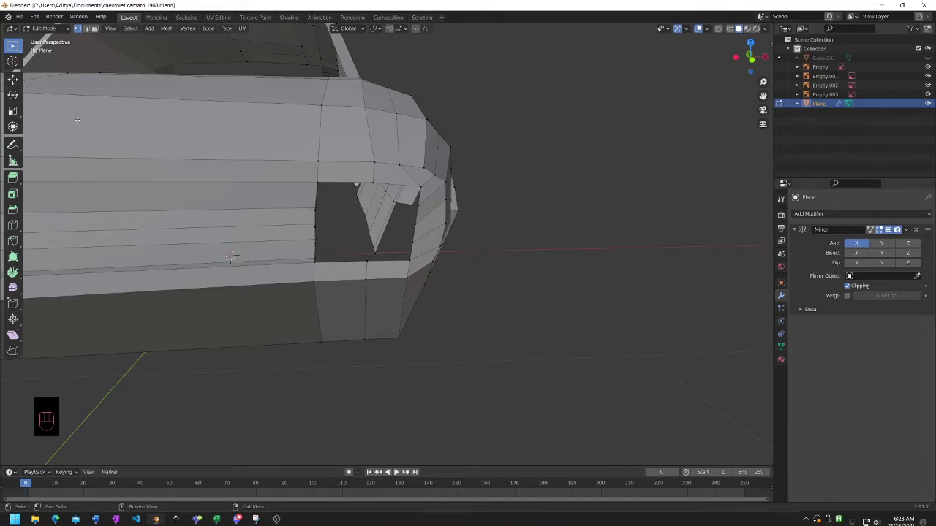
- Compare the front grille photo in the browser with the grille recess and headlight opening of the Blender model
left_click(55, 519)
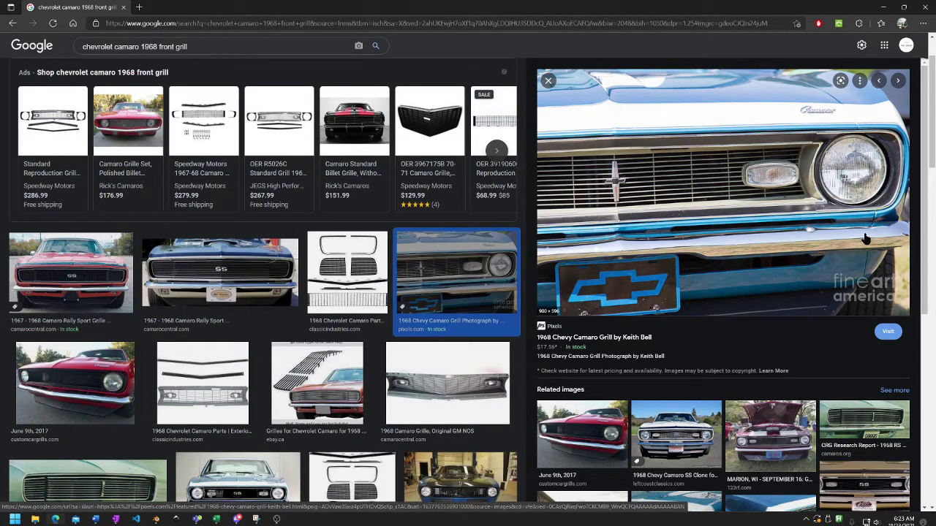
left_click(883, 7)
middle_click_drag(277, 280, 360, 277, "shift")
middle_click_drag(341, 205, 372, 177)
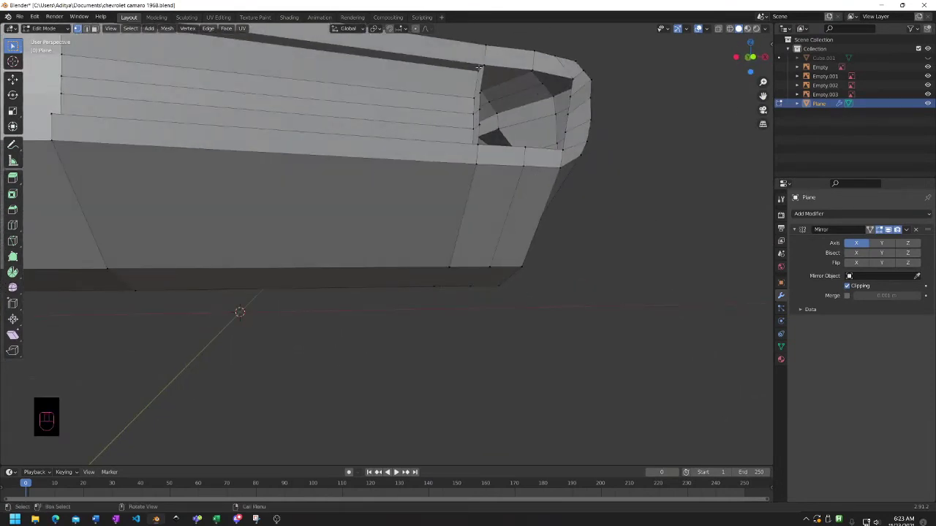
middle_click_drag(490, 120, 516, 138, "shift")
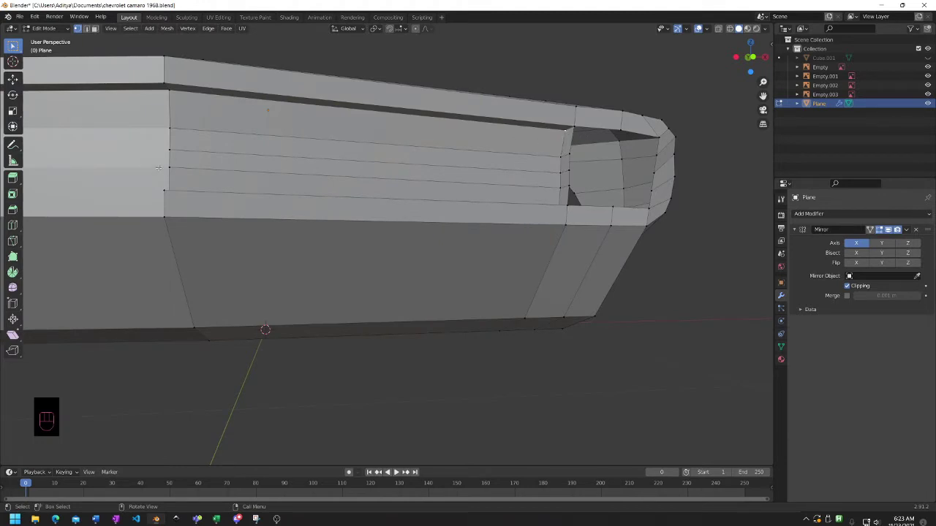
middle_click_drag(159, 169, 196, 176)
middle_click_drag(473, 400, 510, 359, "shift")
mouse_move(498, 225)
middle_mouse_down()
mouse_move(463, 209)
mouse_move(482, 215)
middle_mouse_up()
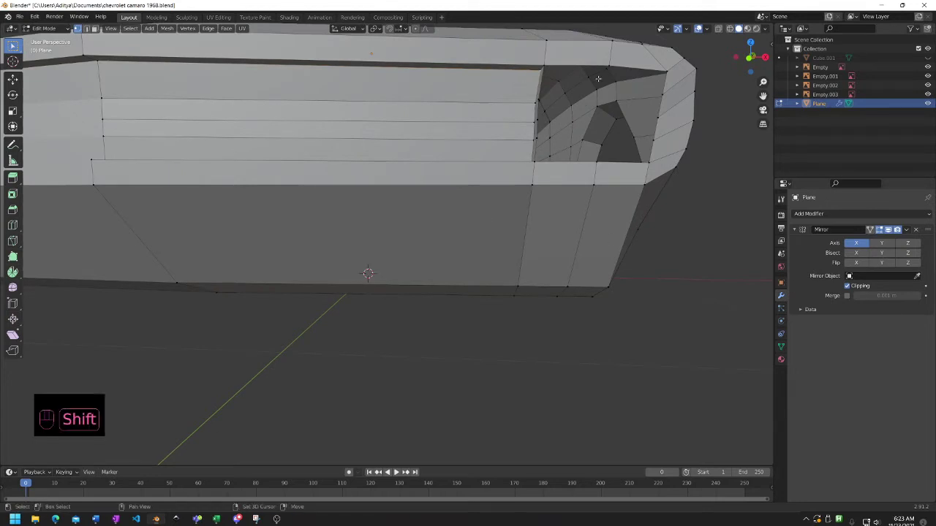
- Scale the upper and lower inner edges of the grille recess closer together along the global Z axis
key("shift")
middle_click_drag(154, 136, 161, 210, "shift")
middle_click(395, 208, "shift")
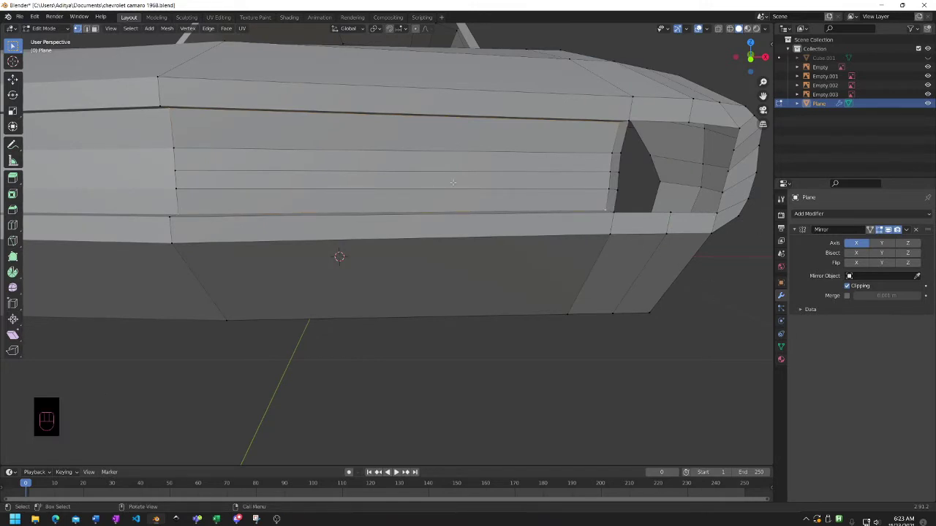
key("s")
key("z")
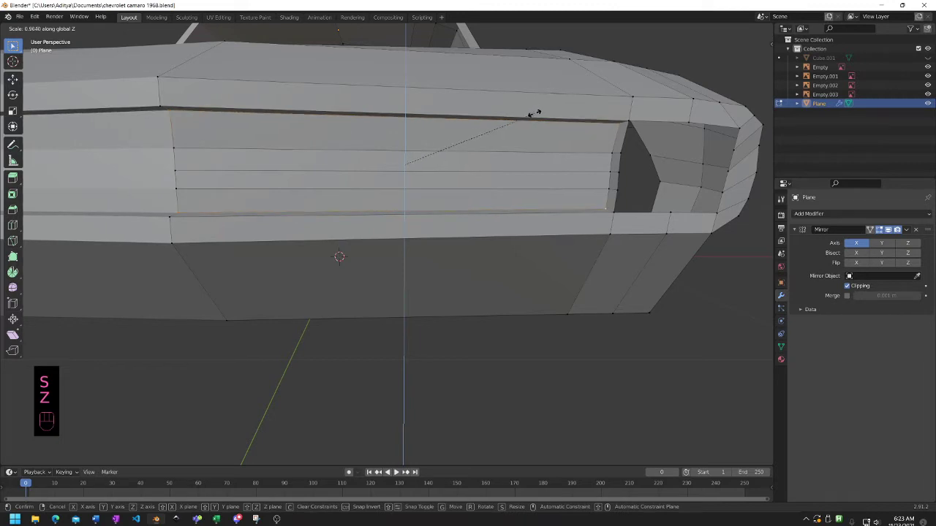
left_click(512, 108)
mouse_move(511, 108)
middle_mouse_down()
mouse_move(539, 106)
mouse_move(487, 112)
mouse_move(512, 112)
middle_mouse_up()
scroll(569, 259, "up", 8)
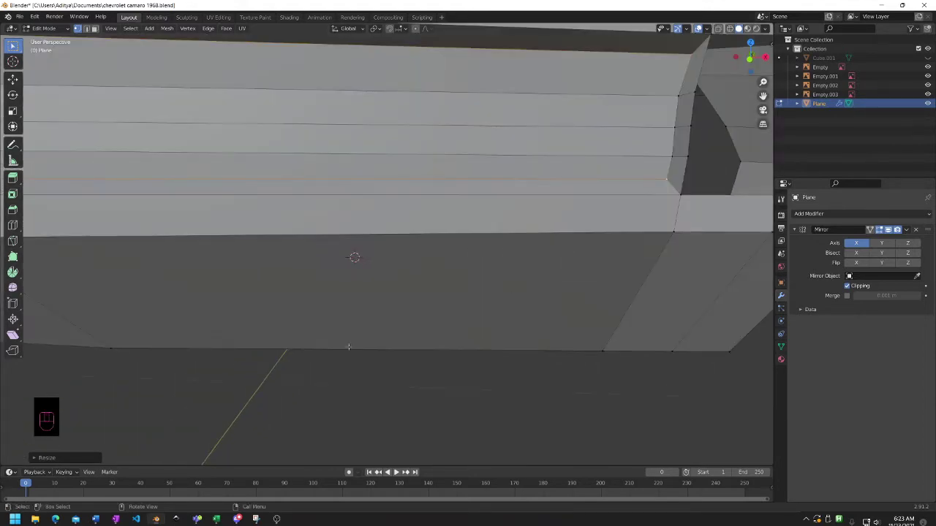
- Recheck the grille photo in the browser, and delete the selected geometry at the recess's upper corner beside the headlight opening in Blender
left_click(55, 519)
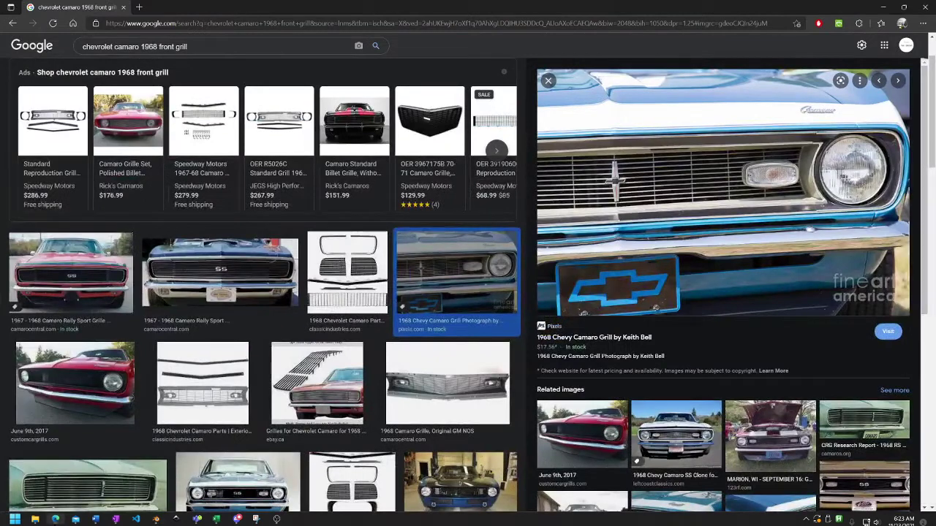
left_click(56, 518)
middle_click_drag(462, 214, 416, 237, "shift")
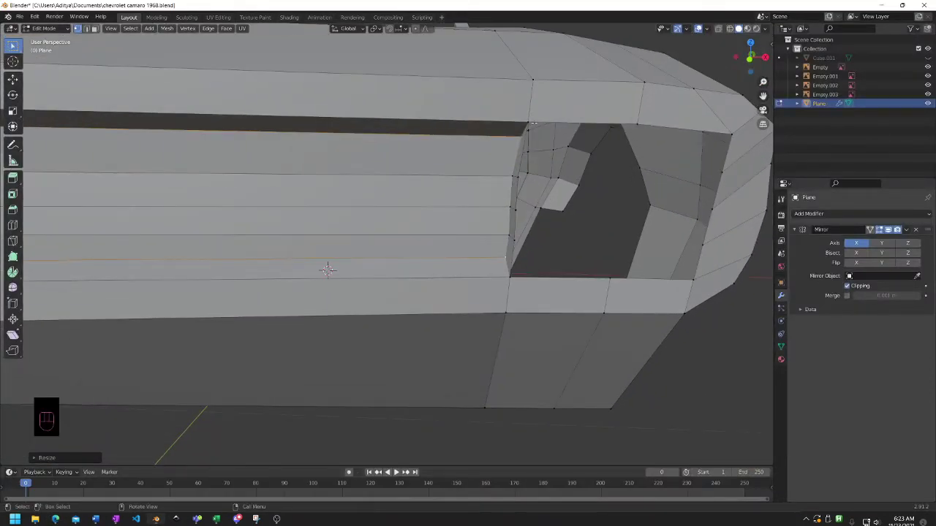
left_click(533, 123)
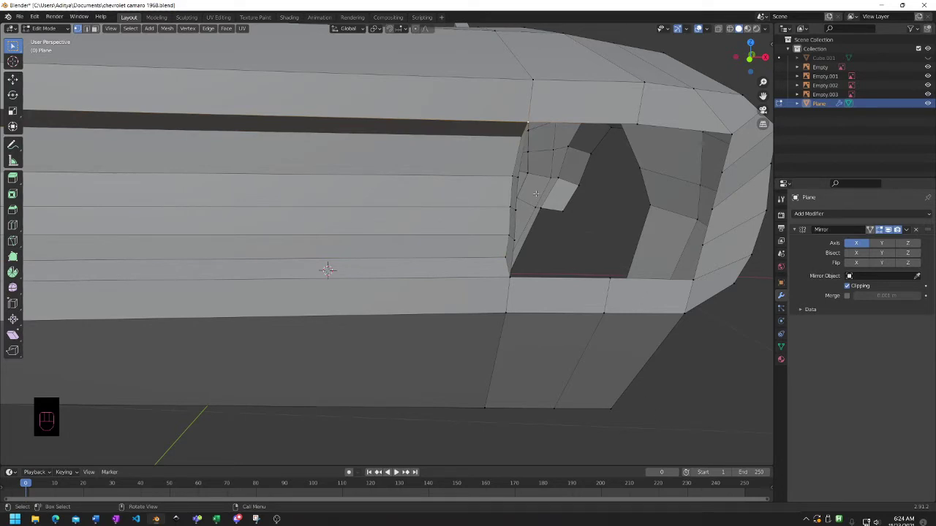
key("x")
left_click(512, 180)
scroll(558, 187, "down", 4)
middle_click_drag(440, 253, 616, 208)
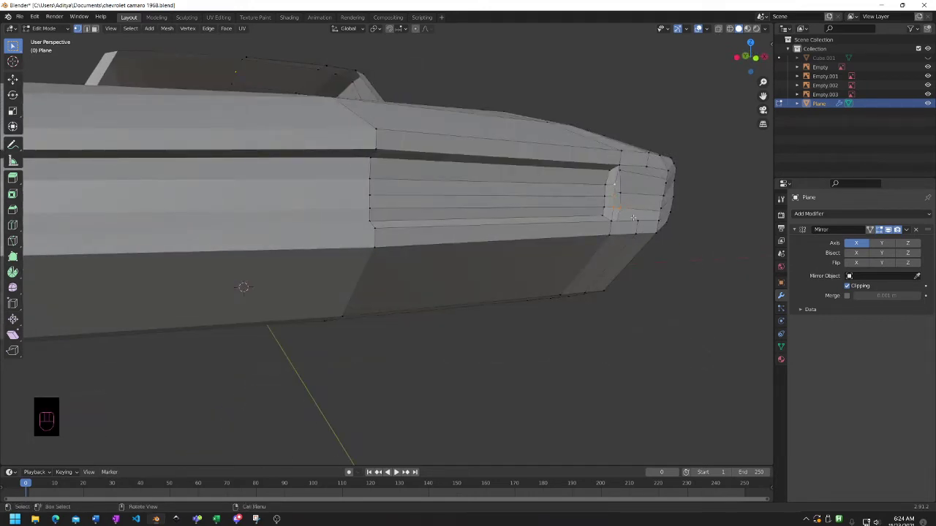
- Delete the selected vertices along the inner side of the headlight opening, beside the end of the grille recess
middle_click_drag(745, 267, 622, 278)
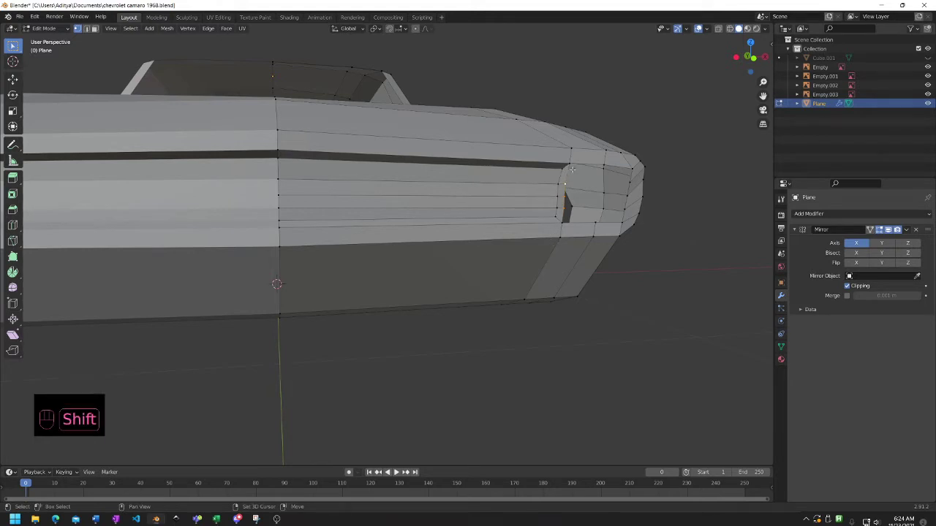
key("x")
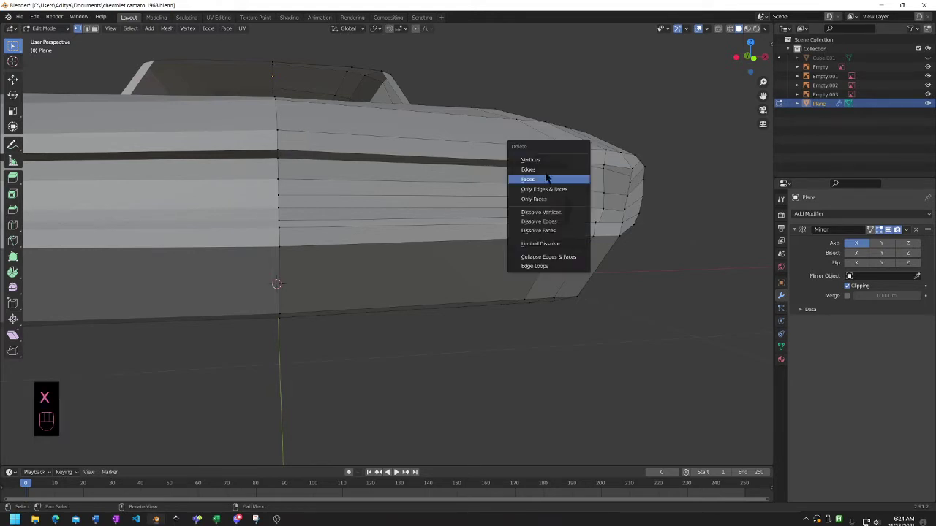
left_click(547, 161)
- In side view, extrude the vertex on the headlight opening's upper edge backward into the body
middle_click_drag(578, 205, 564, 274)
key("KP_3")
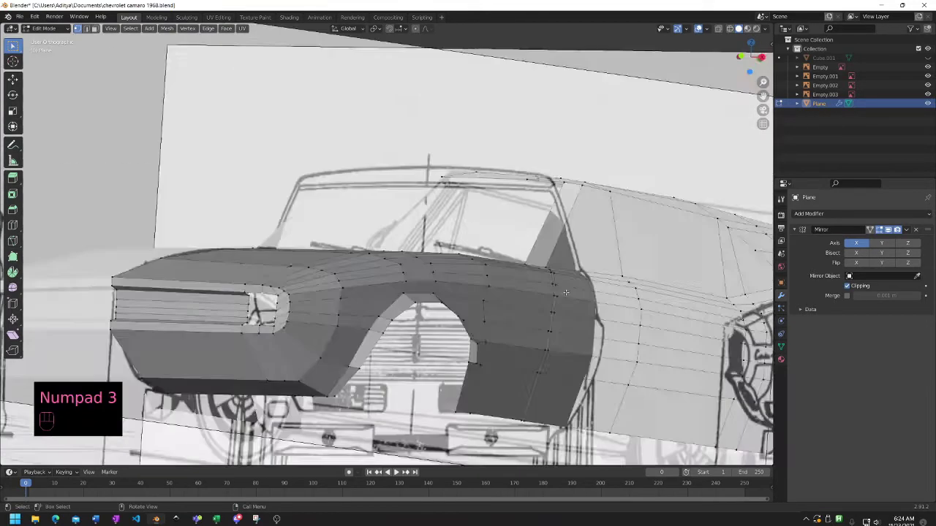
key("KP_1")
key("KP_3")
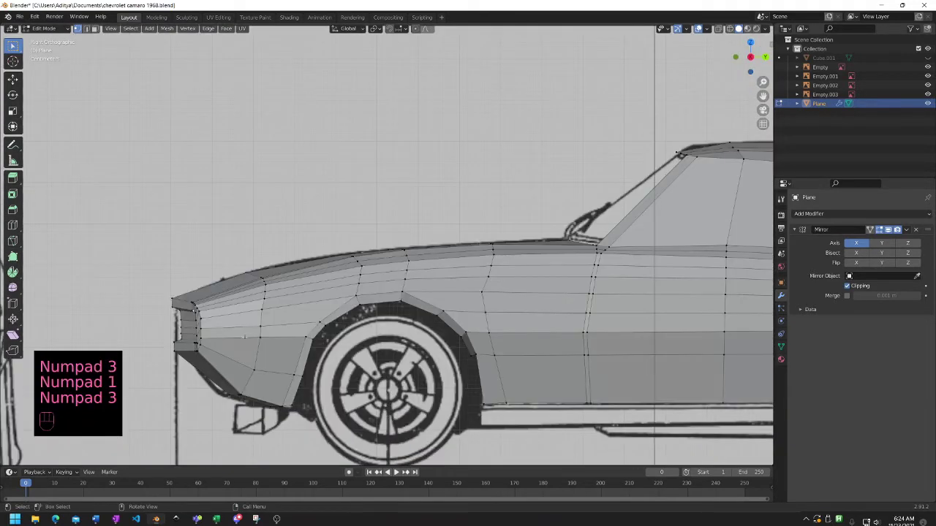
scroll(244, 337, "up", 3)
middle_click_drag(245, 337, 589, 285, "shift")
scroll(449, 388, "up", 4)
middle_click_drag(417, 437, 420, 362, "shift")
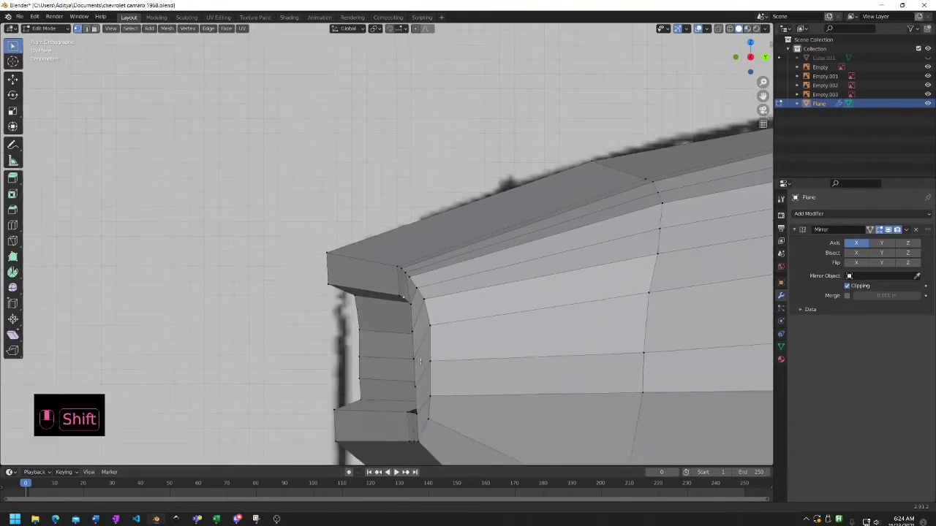
scroll(421, 361, "up", 3)
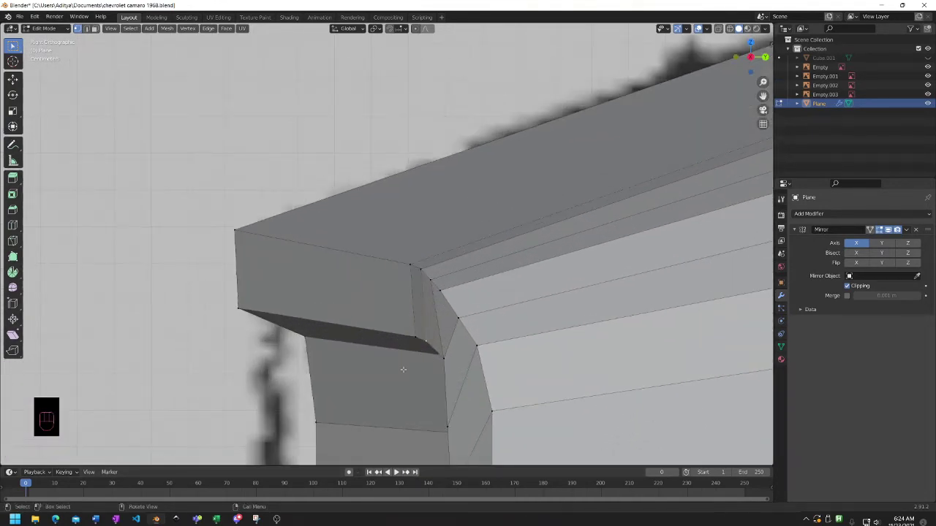
key("e")
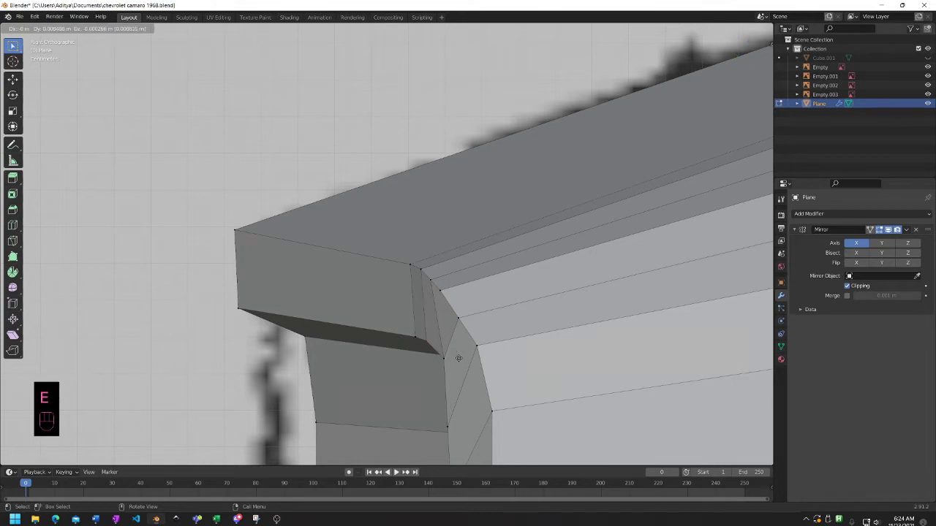
left_click(459, 361)
- Lower the extruded vertex slightly in front view and fill a face from it to the end of the grille recess's upper ledge
middle_click_drag(458, 362, 315, 333)
key("KP_3")
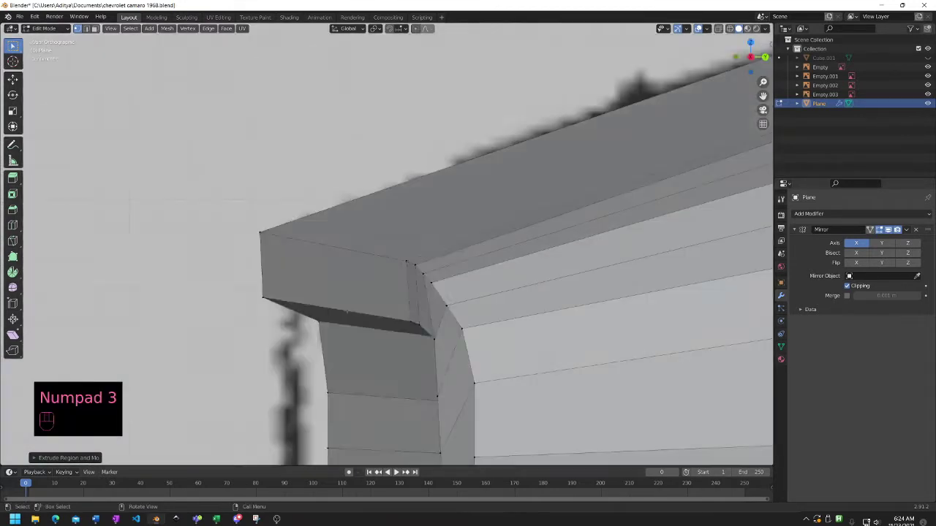
key("KP_1")
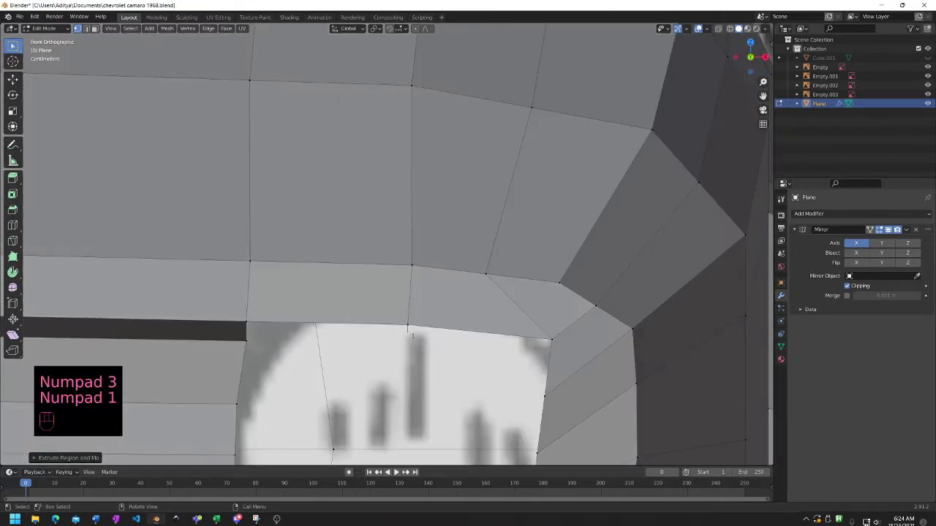
key("g")
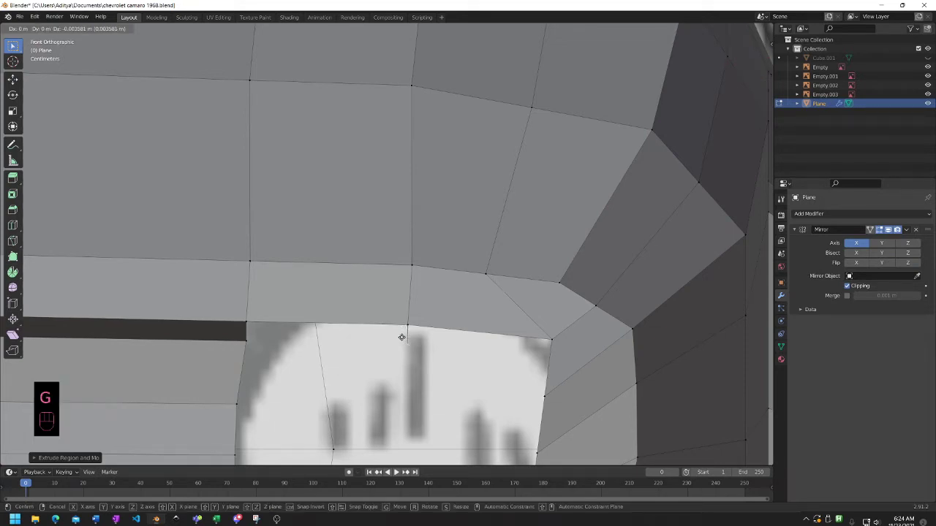
left_click(401, 338)
left_click(245, 342, "shift")
left_click(247, 323, "shift")
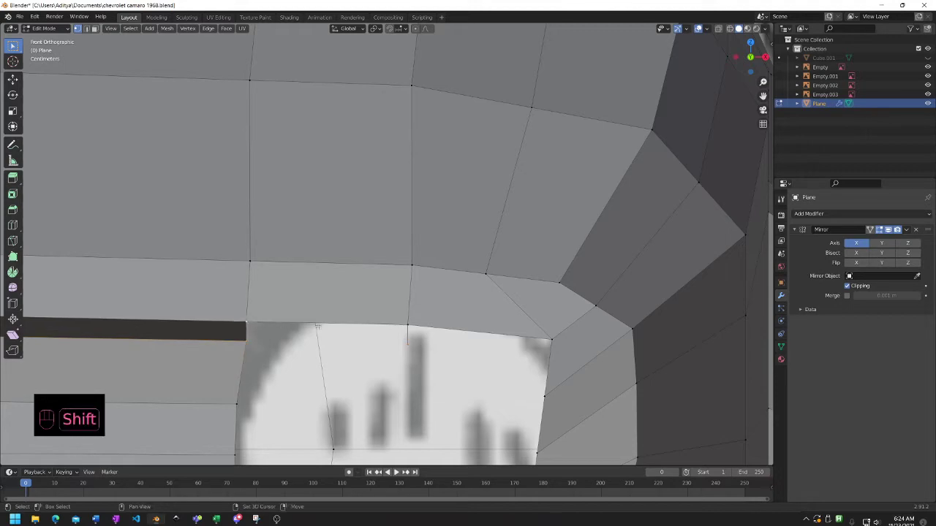
key("f")
- Move the new ledge face's rear outer vertex along the global Z axis to line it up with the grille recess's upper ledge
mouse_move(416, 334)
middle_mouse_down()
mouse_move(396, 353)
mouse_move(408, 341)
middle_mouse_up()
left_click(408, 341)
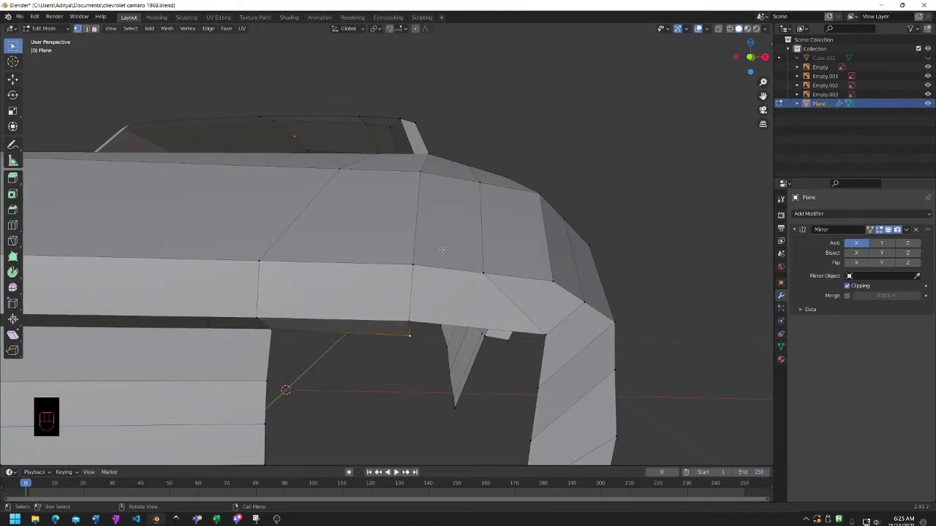
key("g")
key("z")
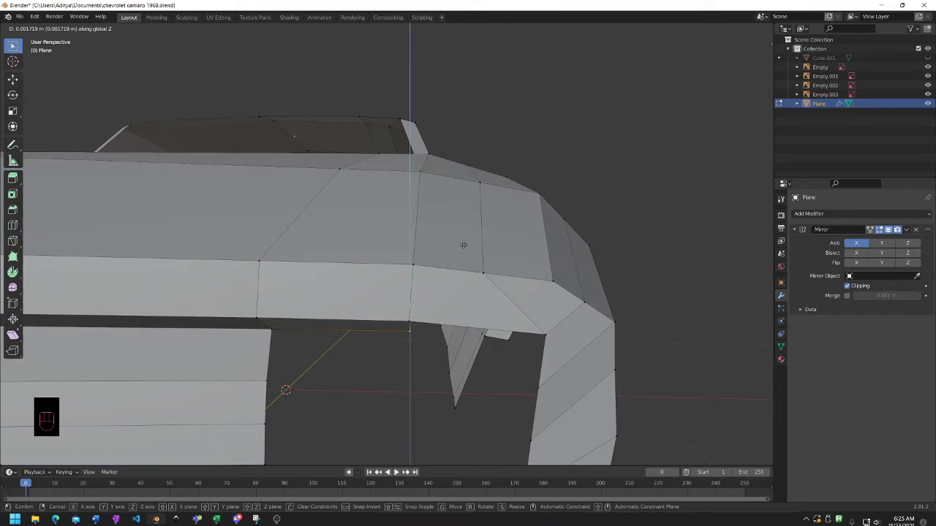
left_click(464, 245)
middle_click_drag(466, 247, 412, 363)
key("g")
key("z")
left_click(465, 236)
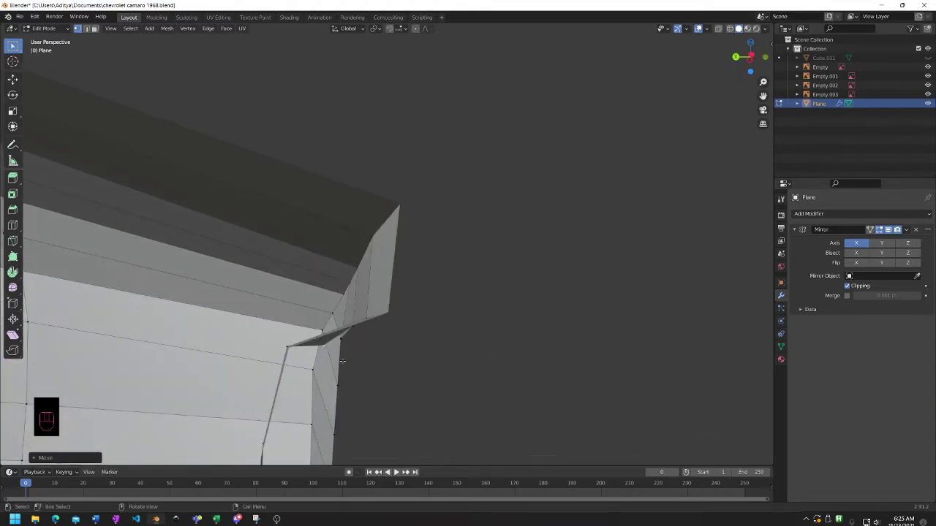
key("g")
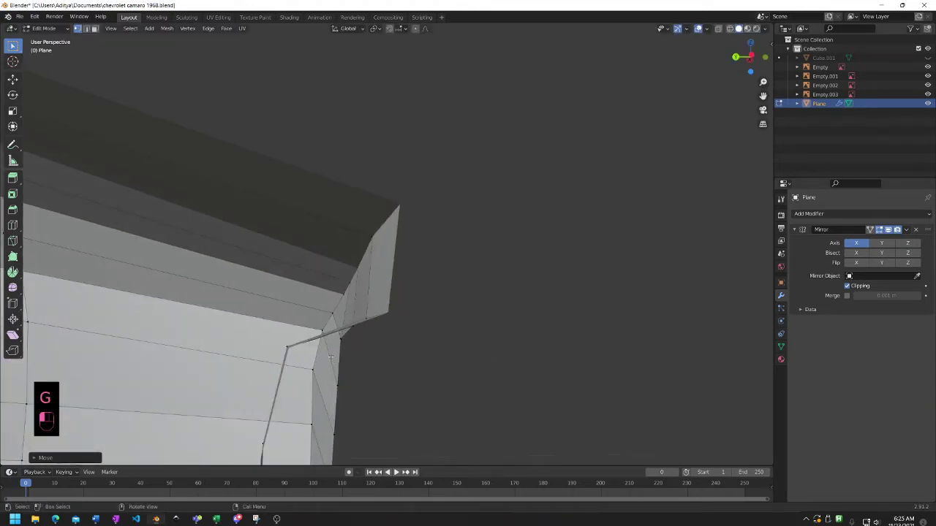
middle_click_drag(331, 357, 439, 345)
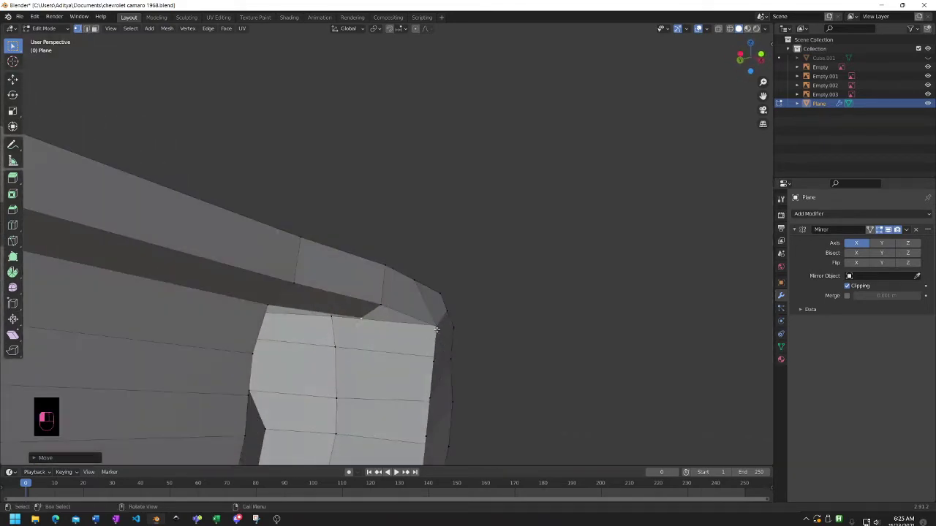
left_click(433, 327)
middle_click_drag(485, 408, 410, 364)
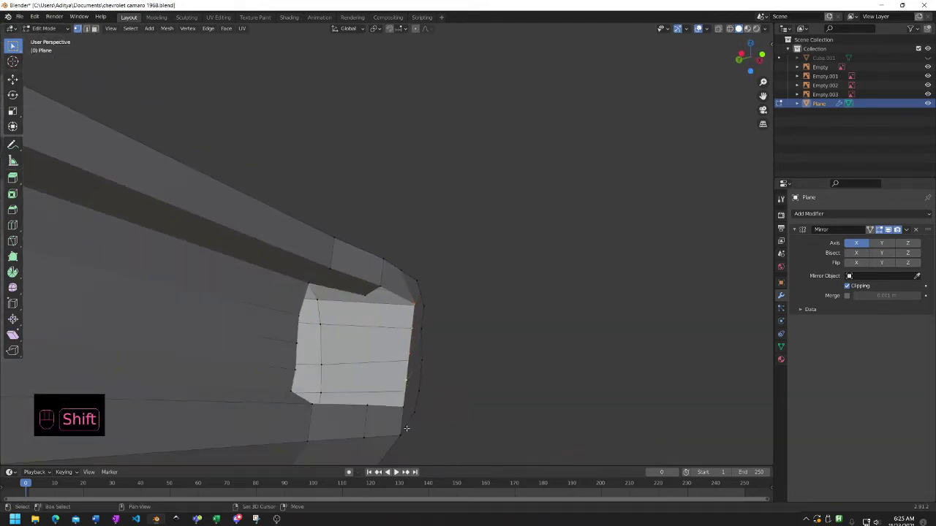
middle_click_drag(407, 428, 392, 5)
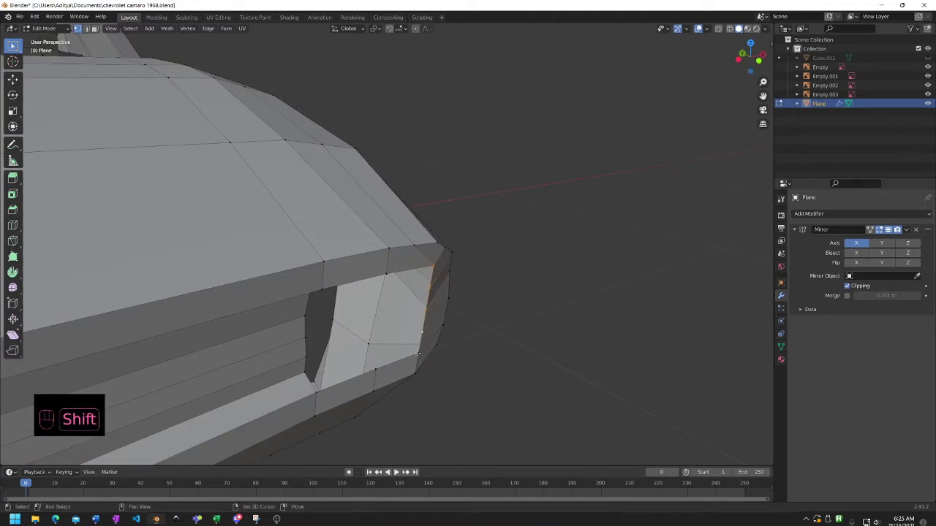
mouse_move(484, 330)
middle_mouse_down()
mouse_move(518, 309)
mouse_move(522, 319)
mouse_move(500, 324)
middle_mouse_up()
middle_click_drag(389, 347, 339, 387)
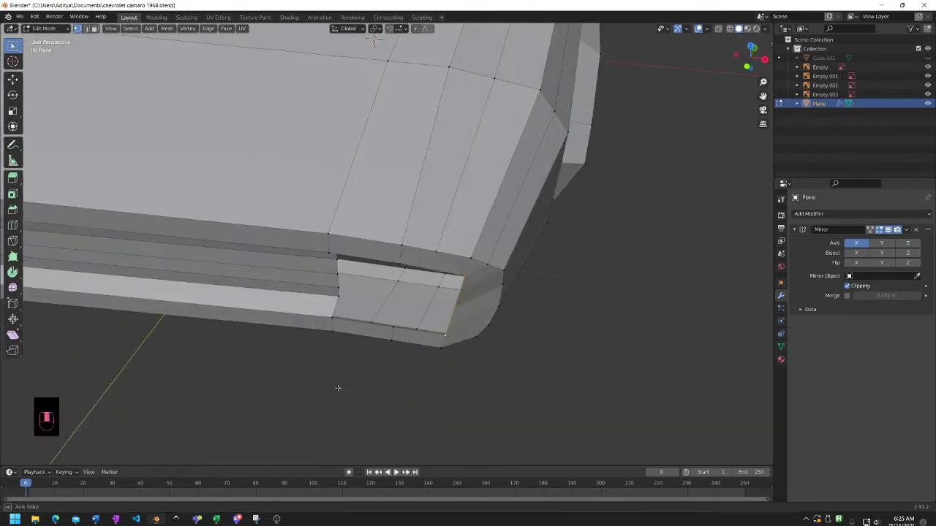
key("KP_7")
key("z")
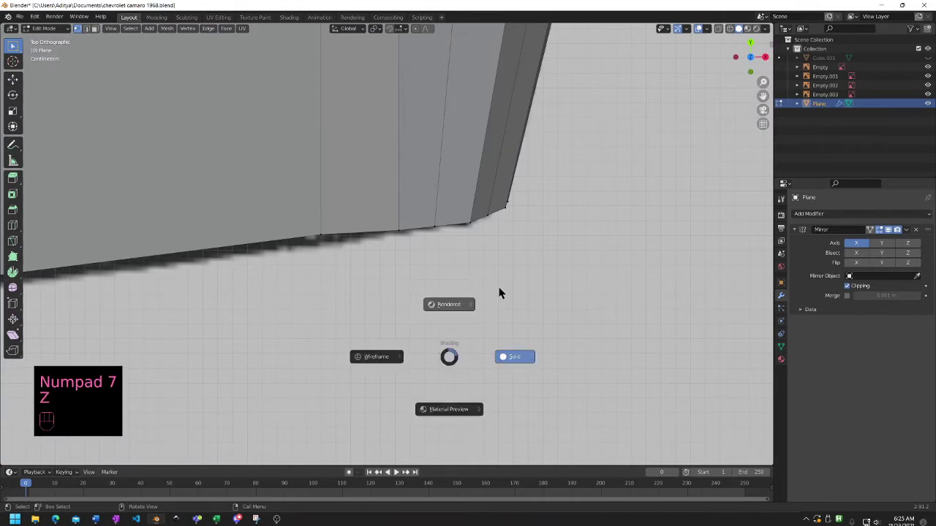
mouse_move(534, 276)
middle_mouse_down()
mouse_move(566, 140)
mouse_move(561, 147)
middle_mouse_up()
- Switch to wireframe shading and circle-select the vertices down the outer side edge of the headlight opening
key("z")
left_click(420, 310)
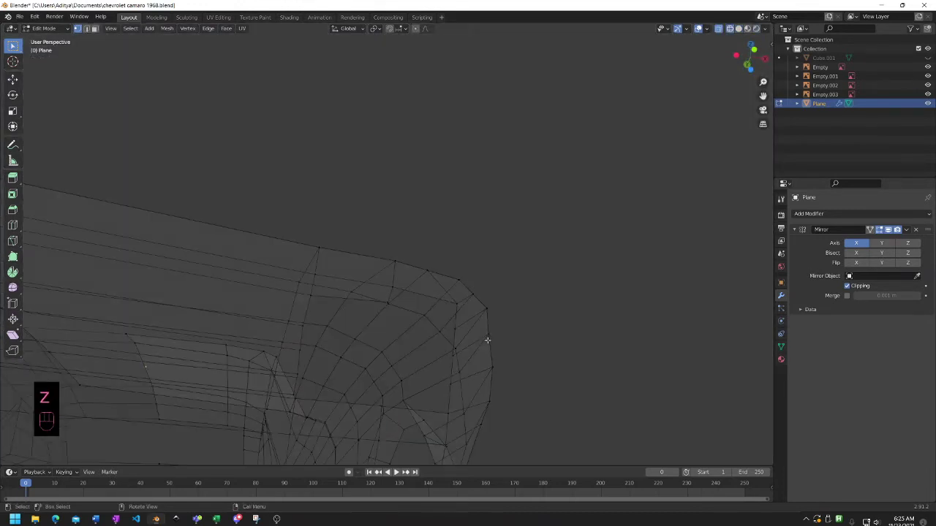
mouse_move(487, 339)
middle_mouse_down()
mouse_move(527, 365)
mouse_move(520, 362)
middle_mouse_up()
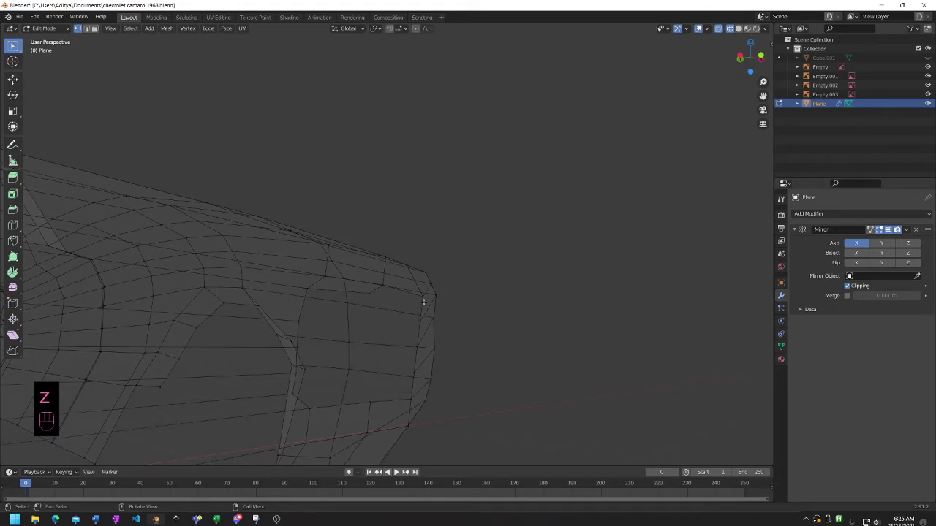
key("c")
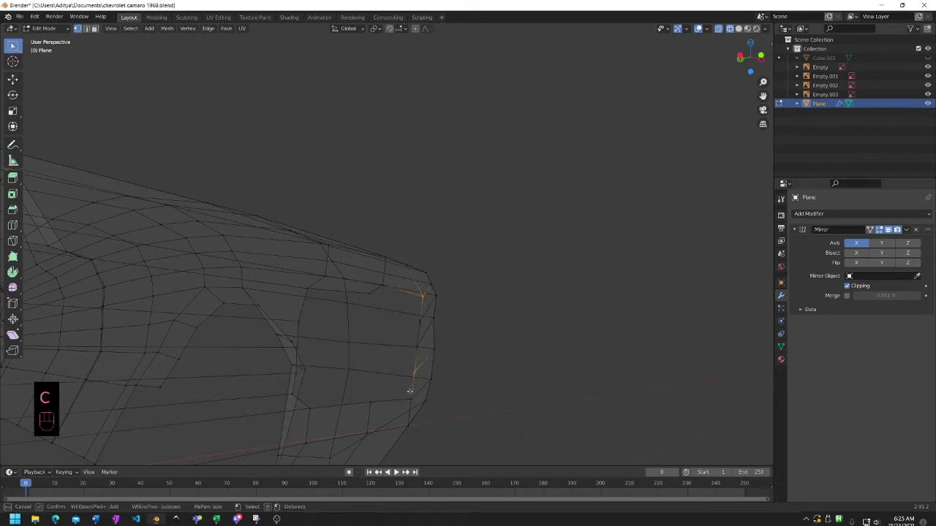
left_click_drag(422, 317, 416, 338)
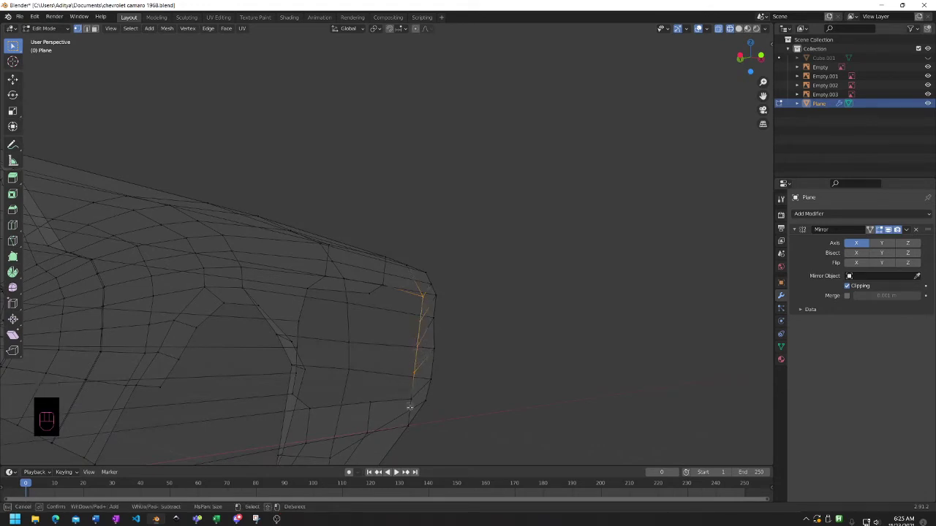
left_click_drag(409, 407, 417, 383)
right_click(531, 310)
- In top view, extrude the headlight opening's outer side edge inward and back into the body
middle_click_drag(531, 310, 381, 329)
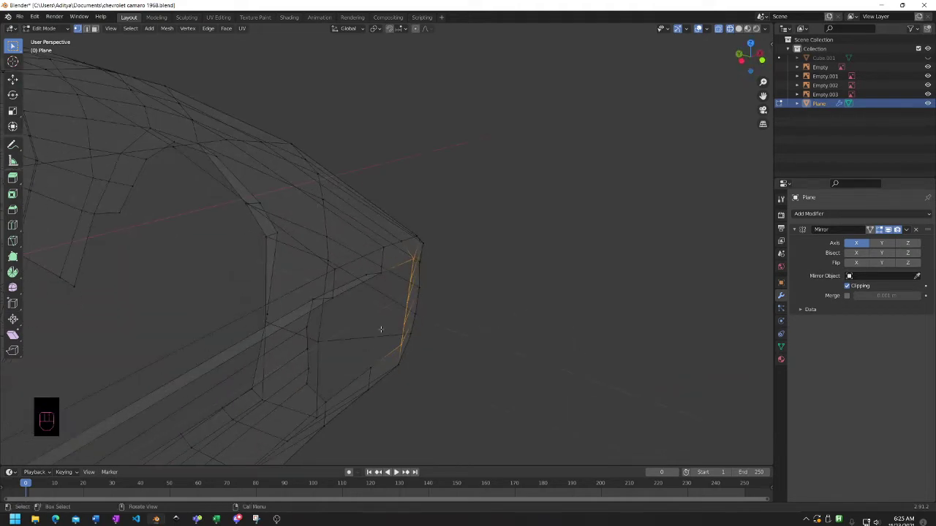
key("KP_7")
scroll(549, 300, "up", 3)
middle_click_drag(512, 201, 401, 221, "shift")
key("e")
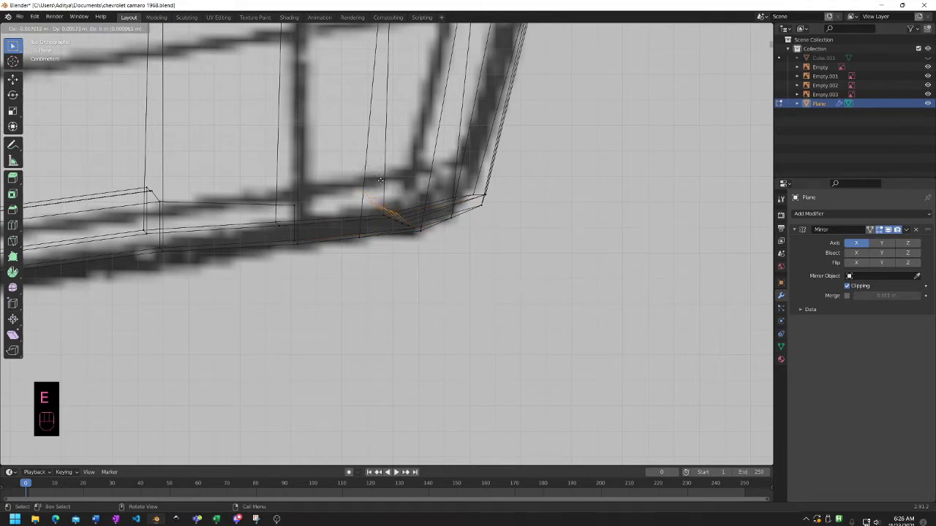
left_click(381, 171)
middle_click_drag(380, 171, 433, 12)
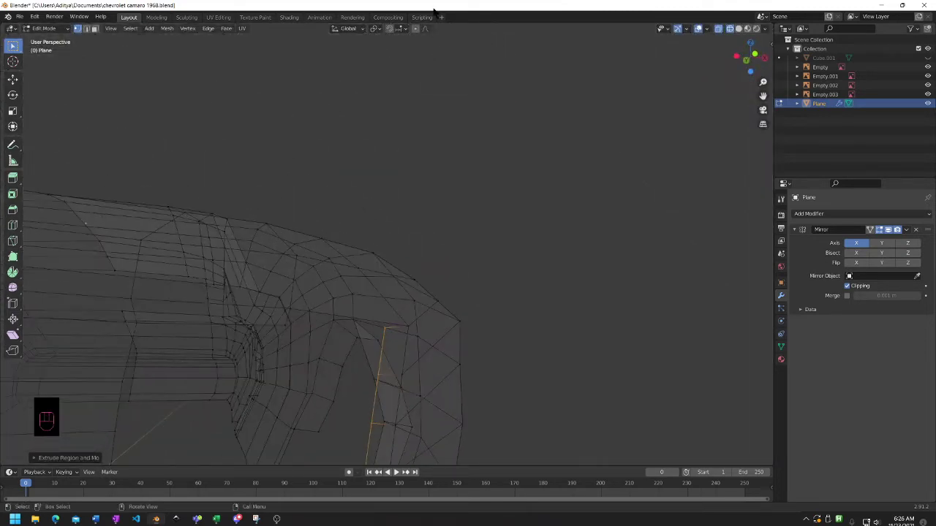
- Return to solid shading and fill a face along the headlight opening's upper edge, from the extended ledge to the outer corner
key("KP_3")
key("z")
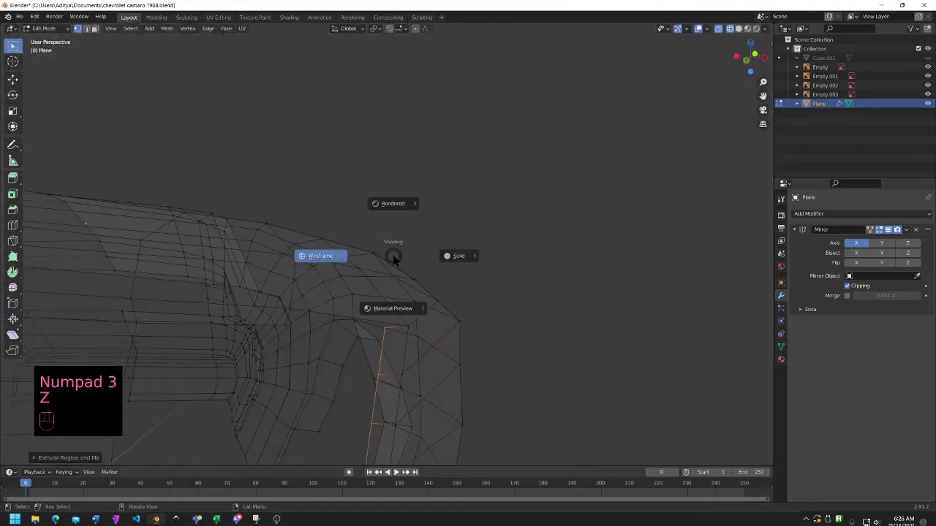
left_click(455, 255)
mouse_move(485, 253)
middle_mouse_down()
mouse_move(462, 286)
mouse_move(539, 307)
mouse_move(539, 319)
mouse_move(488, 337)
mouse_move(444, 272)
mouse_move(476, 246)
mouse_move(505, 171)
mouse_move(516, 173)
mouse_move(539, 188)
mouse_move(320, 239)
middle_mouse_up()
left_click(328, 240)
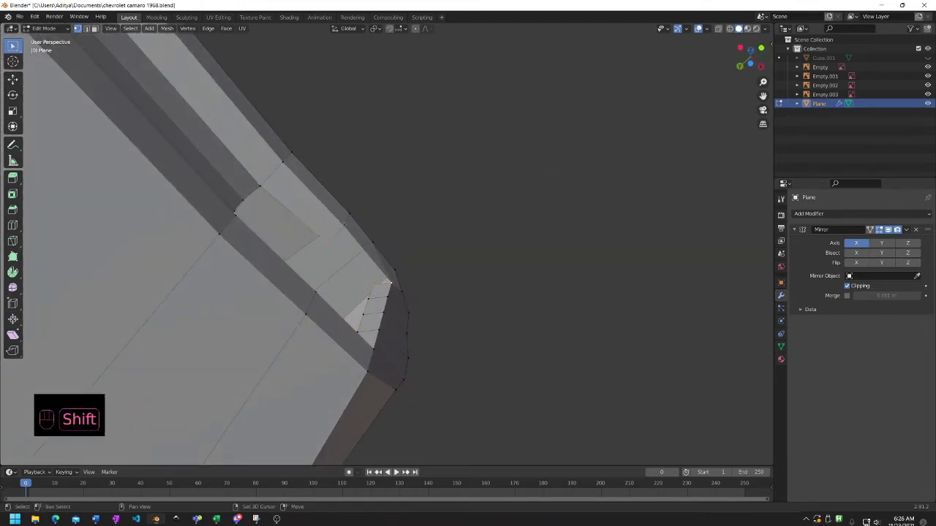
middle_click_drag(414, 228, 360, 293)
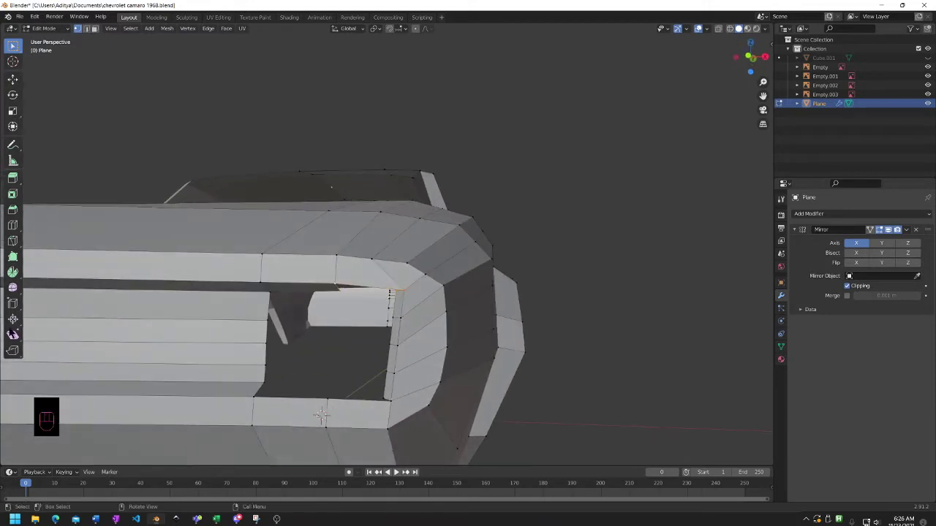
key("f")
middle_click_drag(322, 416, 348, 292)
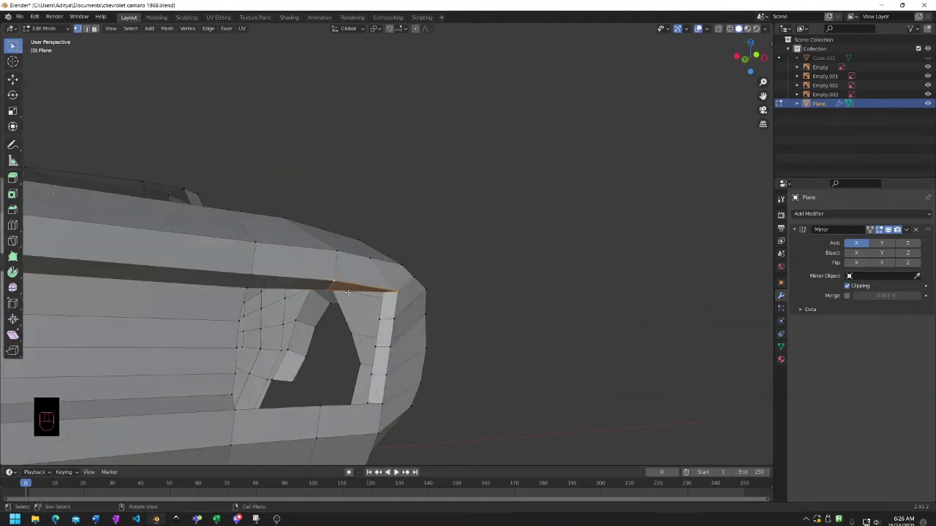
- Fill a face along the headlight opening's lower edge, from the grille recess's lower ledge to the extruded outer side strip
left_click(382, 294)
middle_click_drag(339, 370, 318, 403)
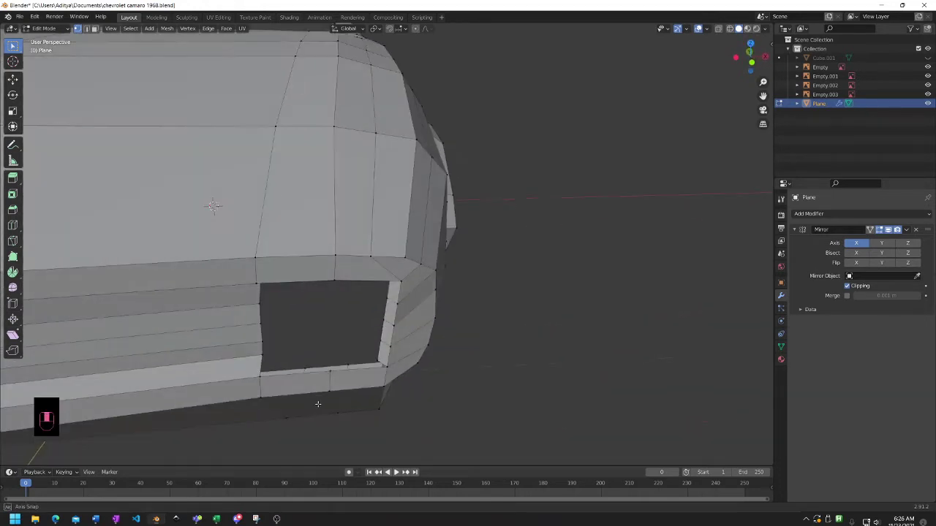
left_click(261, 357)
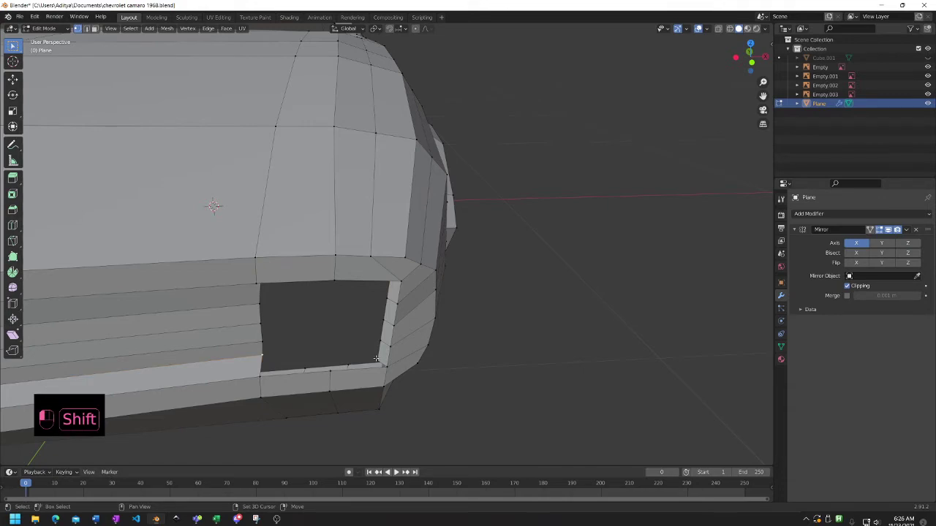
left_click(383, 366, "shift")
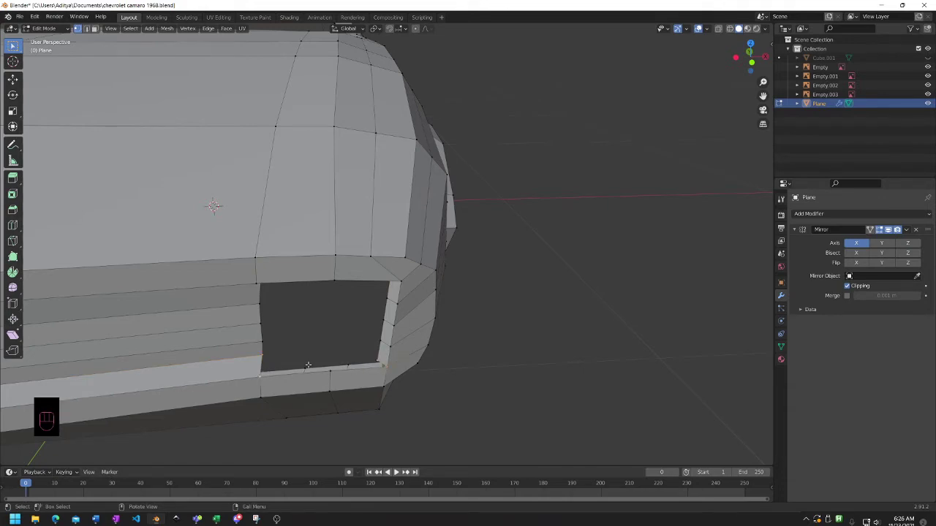
key("f")
middle_click_drag(383, 366, 375, 372)
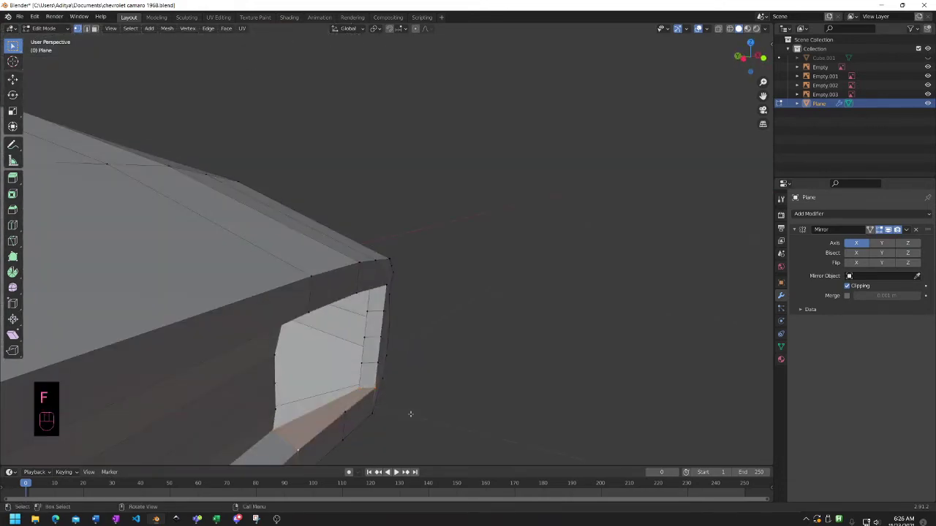
- In front view, move the upper outer corner vertex of the headlight opening's back edge slightly downward and inward
key("KP_3")
key("KP_1")
scroll(411, 414, "down", 1)
scroll(411, 414, "up", 4)
middle_click_drag(410, 414, 451, 380, "shift")
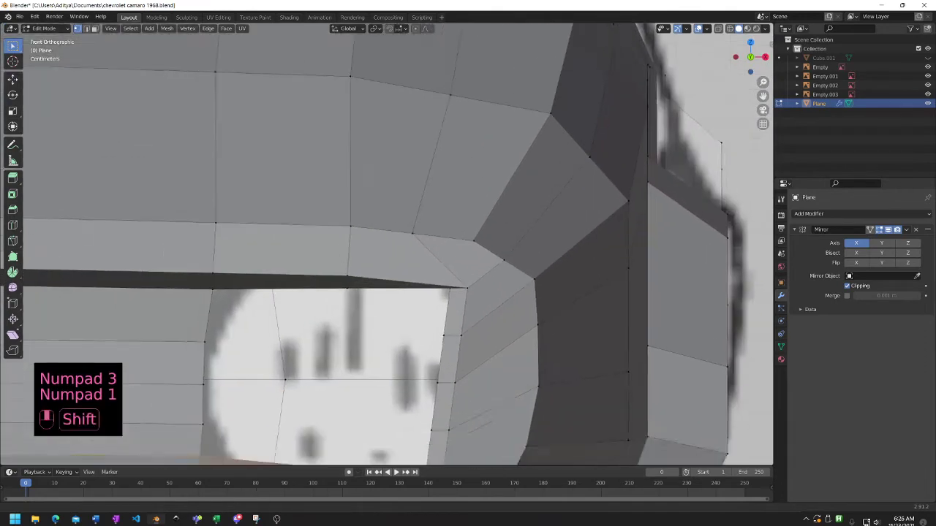
middle_click_drag(444, 306, 536, 218, "shift")
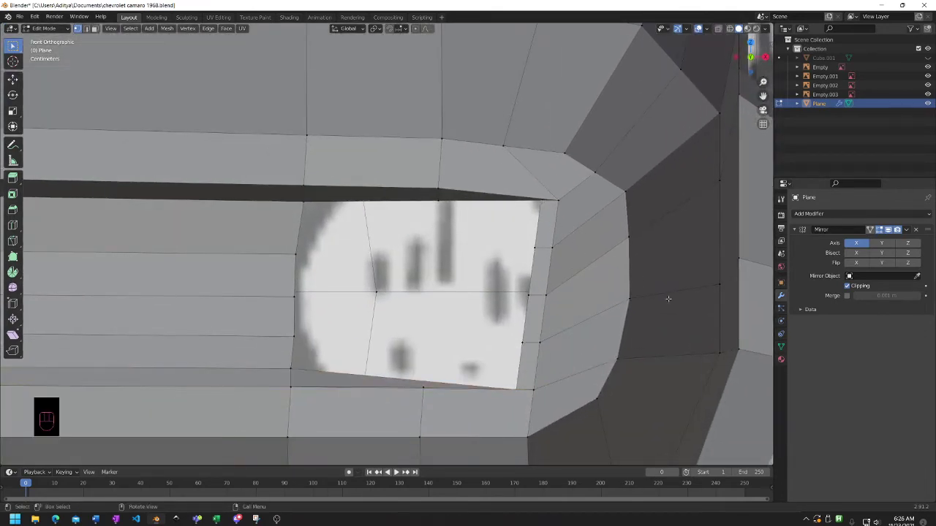
key("g")
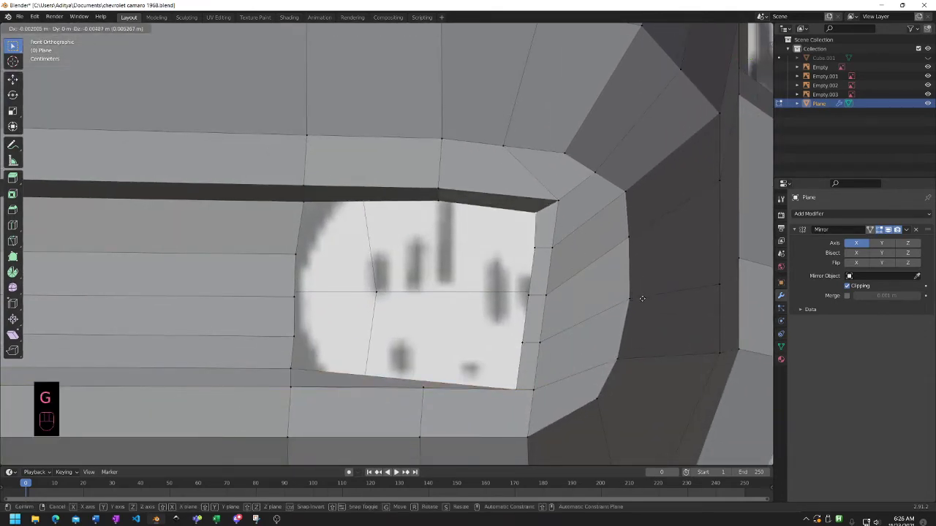
left_click(642, 301)
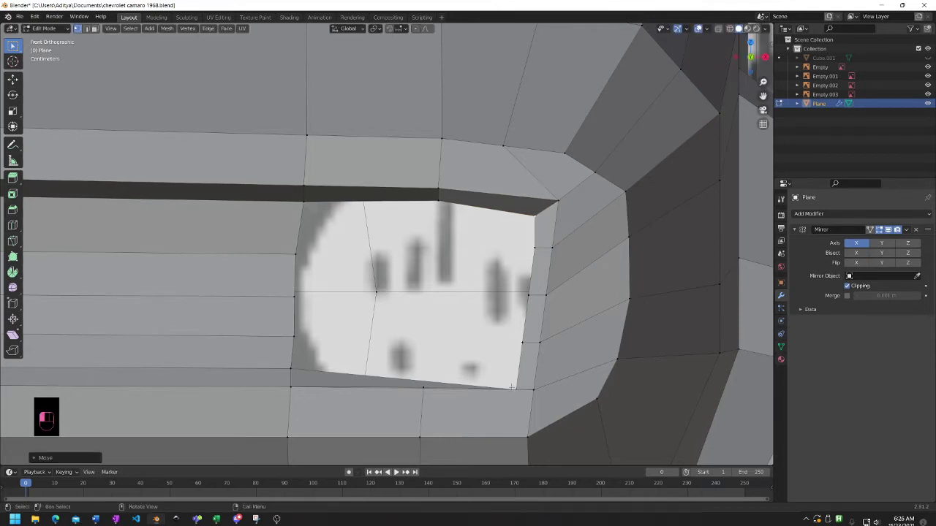
- Move the lower outer corner vertex of the headlight opening's back edge slightly upward and inward
middle_click_drag(512, 386, 481, 370)
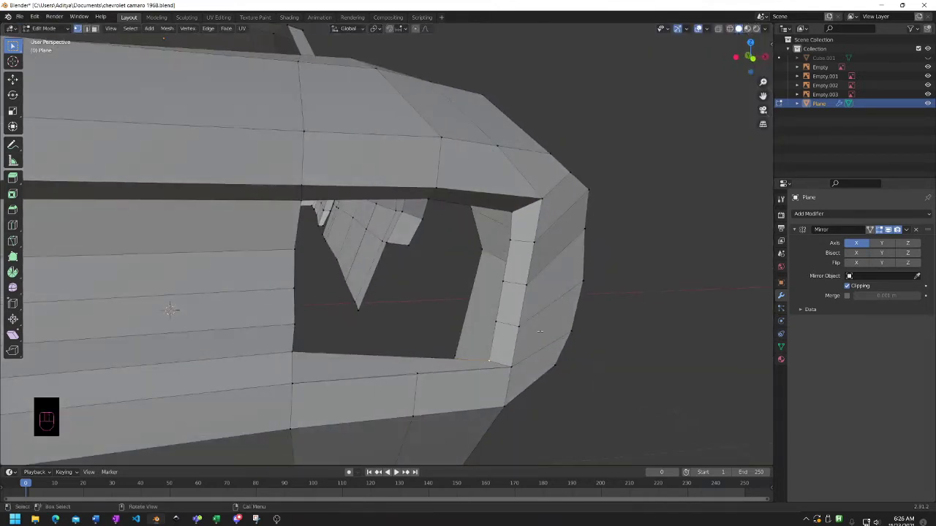
key("KP_3")
key("KP_1")
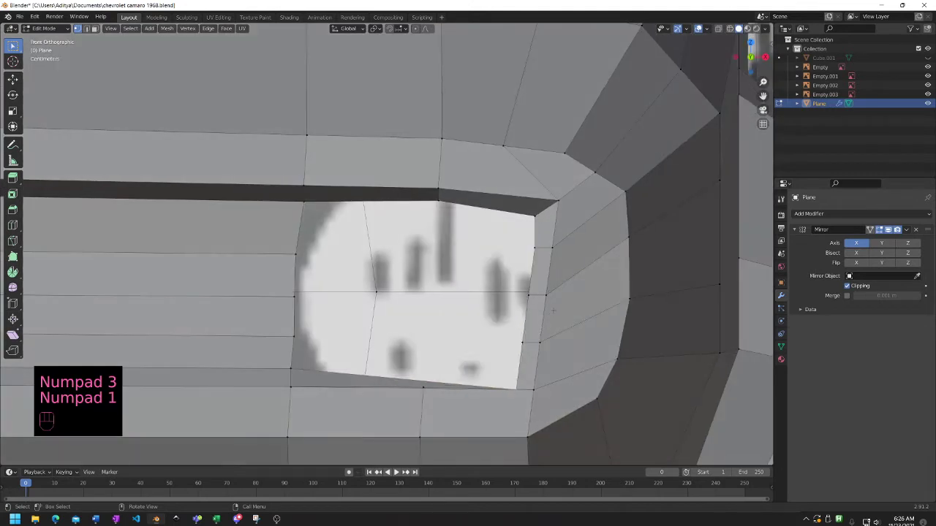
key("g")
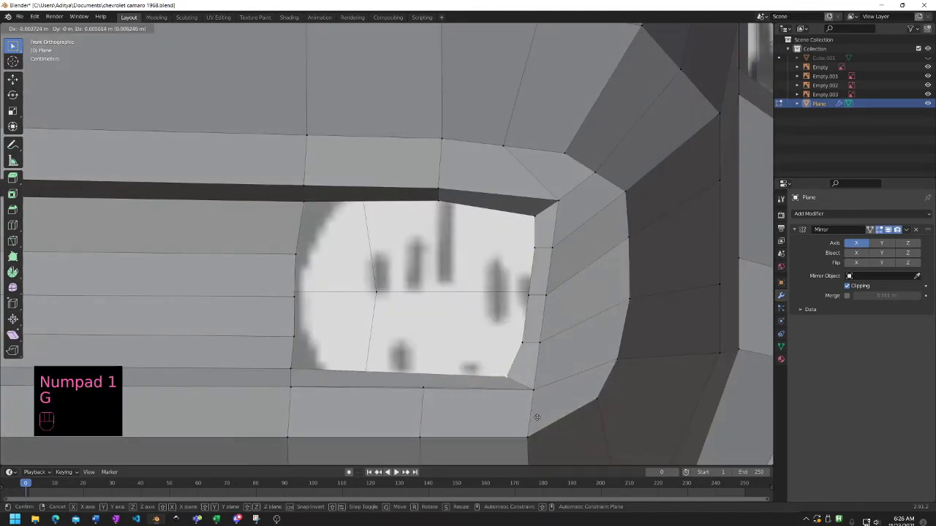
left_click(537, 419)
- Slide the lower inner corner vertex of the headlight opening outward along the lower ledge to the rounded lamp outline in the reference
left_click(286, 370)
key("g")
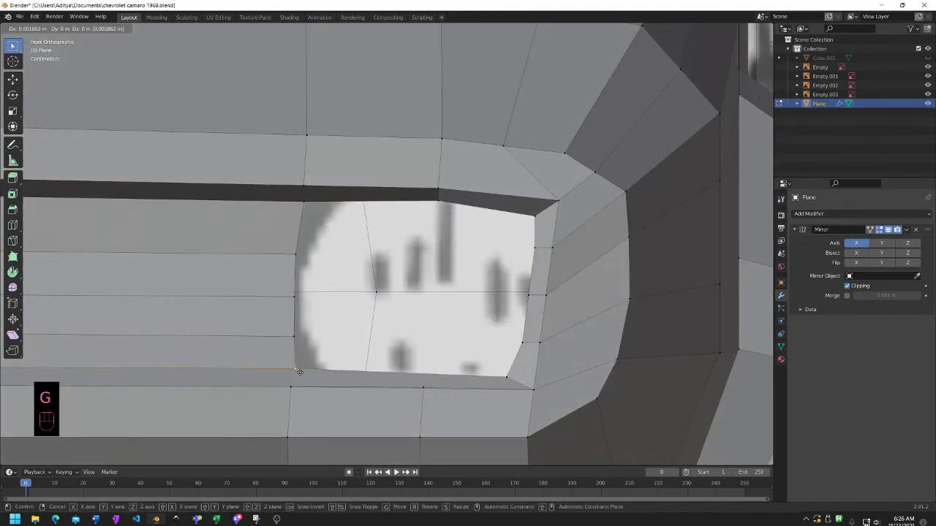
left_click(316, 370)
key("ctrl+z")
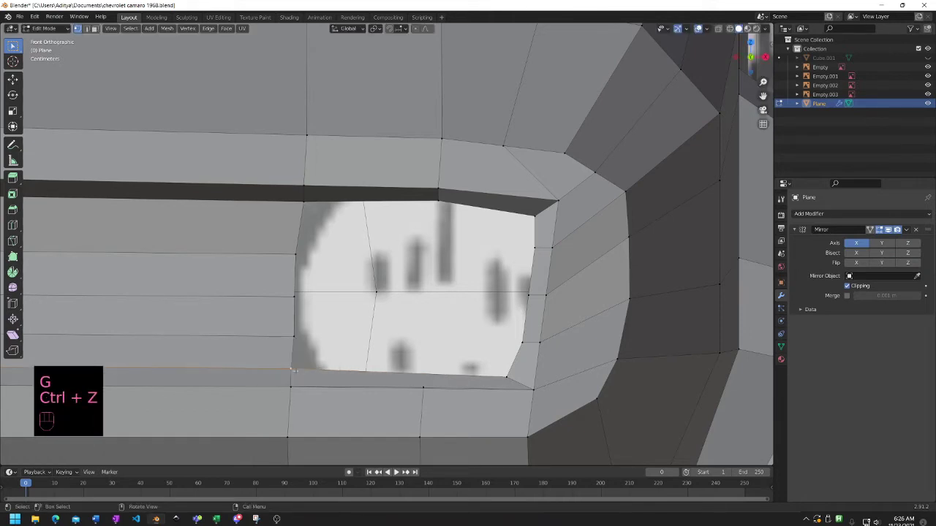
key("g")
key("g")
left_click(309, 373)
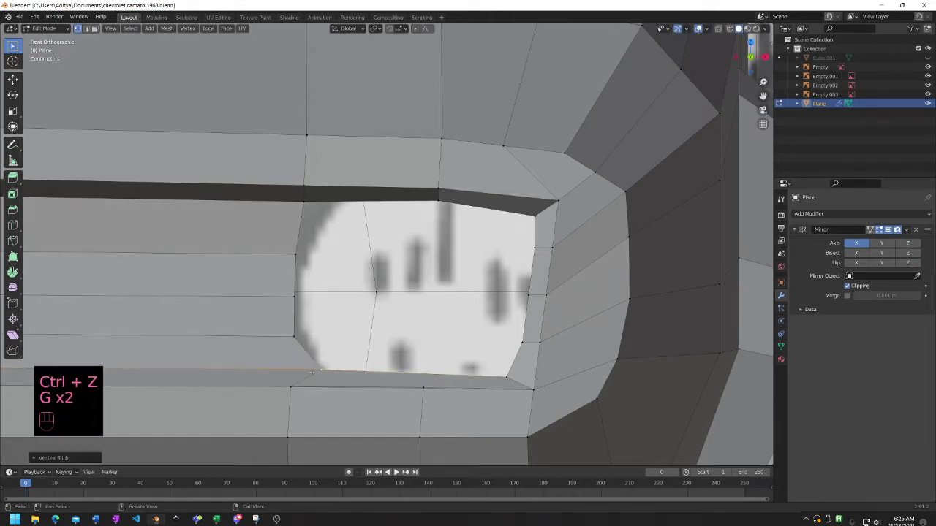
- Slide the upper inner corner vertex of the headlight opening outward along the upper ledge to the lamp outline in the reference
left_click(283, 332)
left_click(292, 250)
left_click(302, 205)
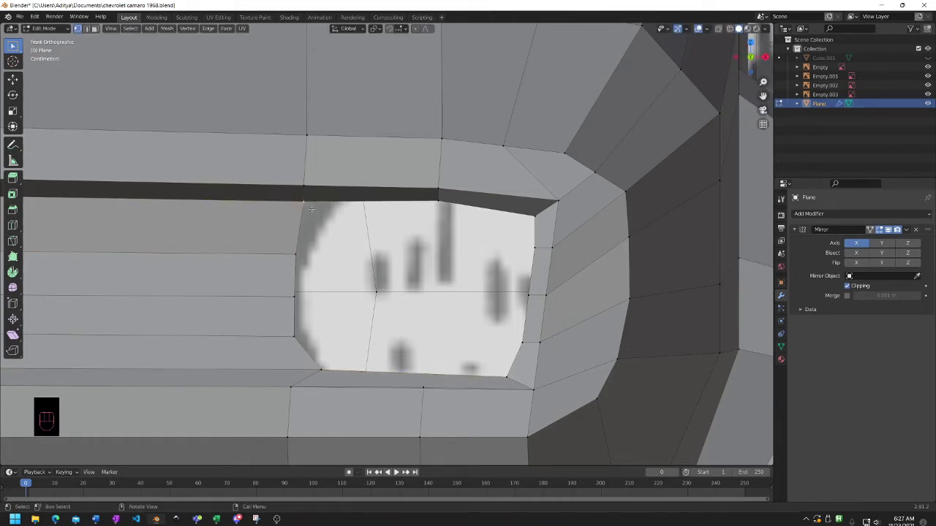
key("g")
key("g")
left_click(359, 196)
- In front view, move the upper and lower intermediate vertices of the headlight opening's inner edge outward to follow the reference's round lamp outline
middle_click_drag(359, 195, 378, 171)
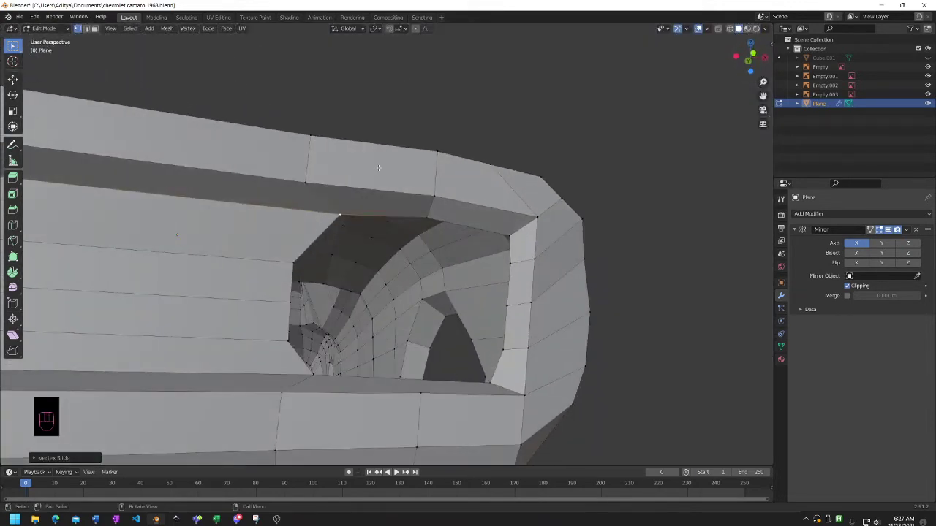
key("KP_3")
key("KP_1")
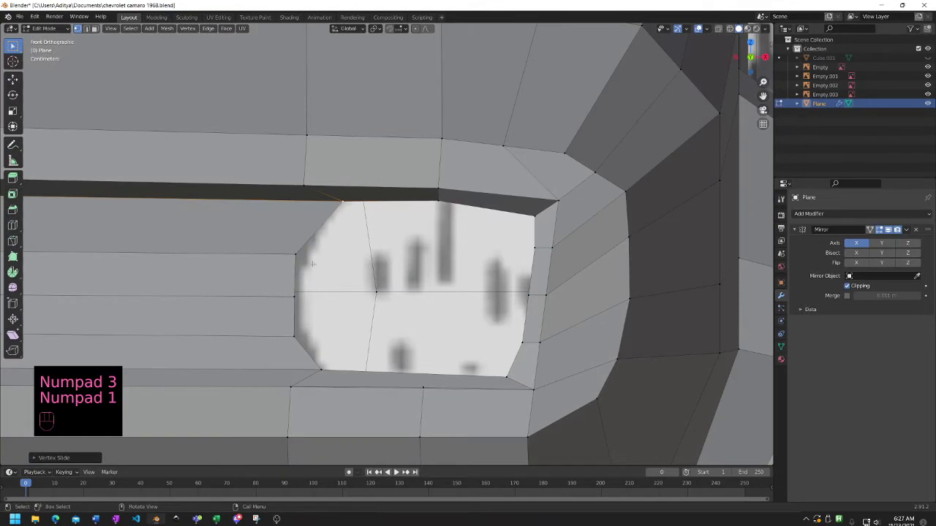
left_click(295, 255)
key("g")
key("g")
left_click(305, 256)
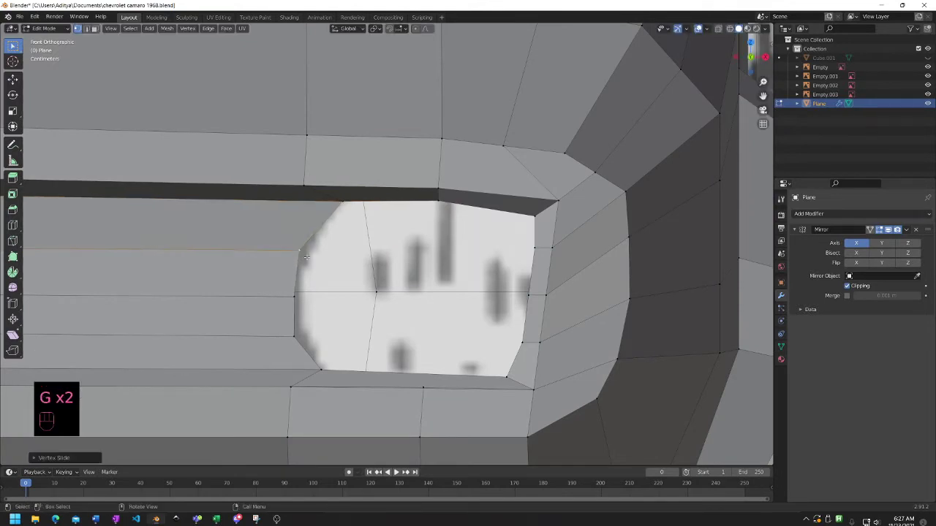
key("g")
left_click(307, 257)
left_click(309, 335)
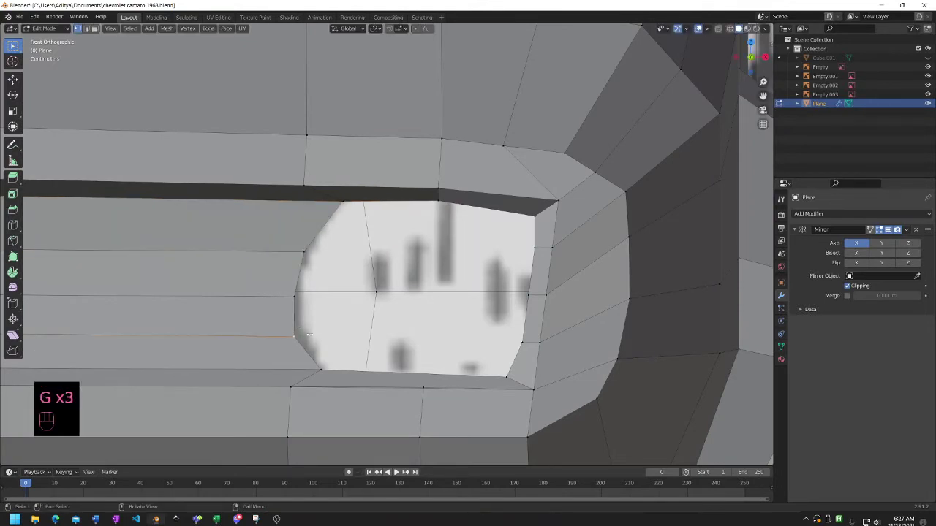
key("g")
left_click(313, 335)
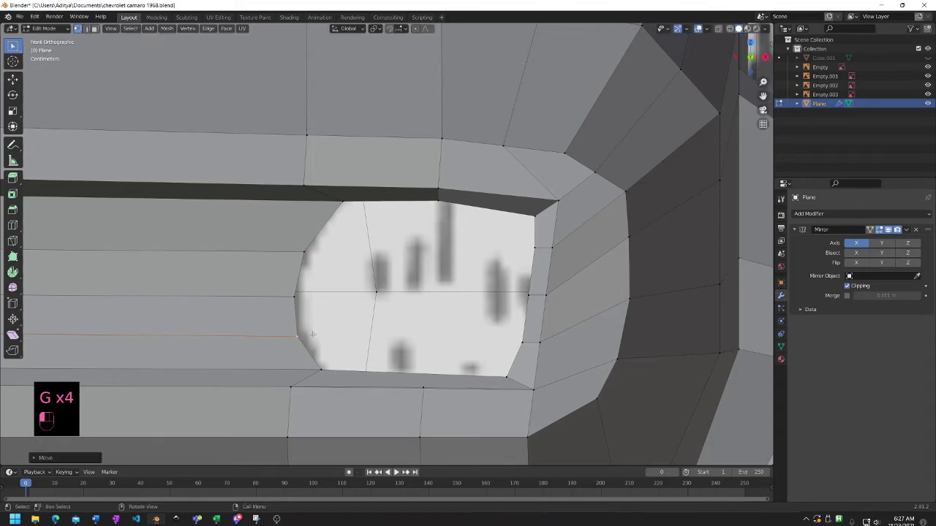
left_click(511, 378)
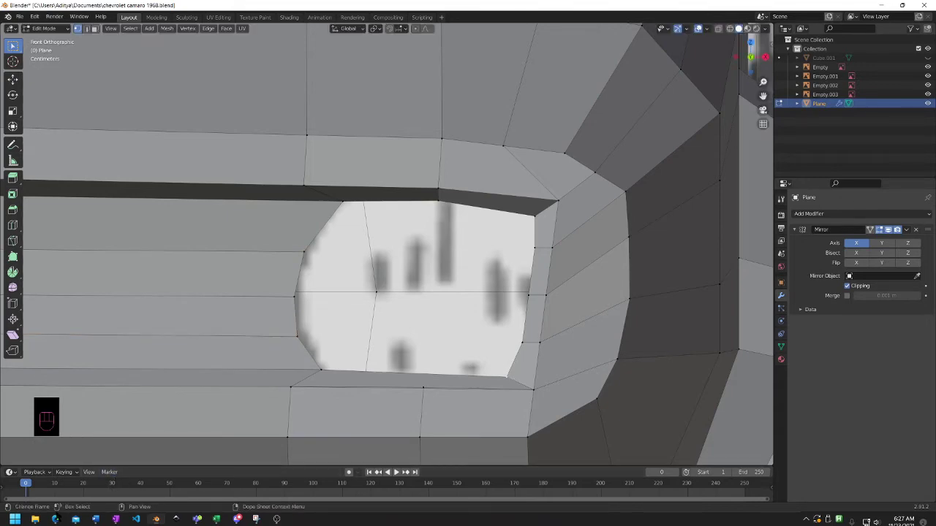
- Switch to the browser, open the red Camaro photo from customcargrills.com to examine its headlight and grille, and return to Blender
left_click(55, 520)
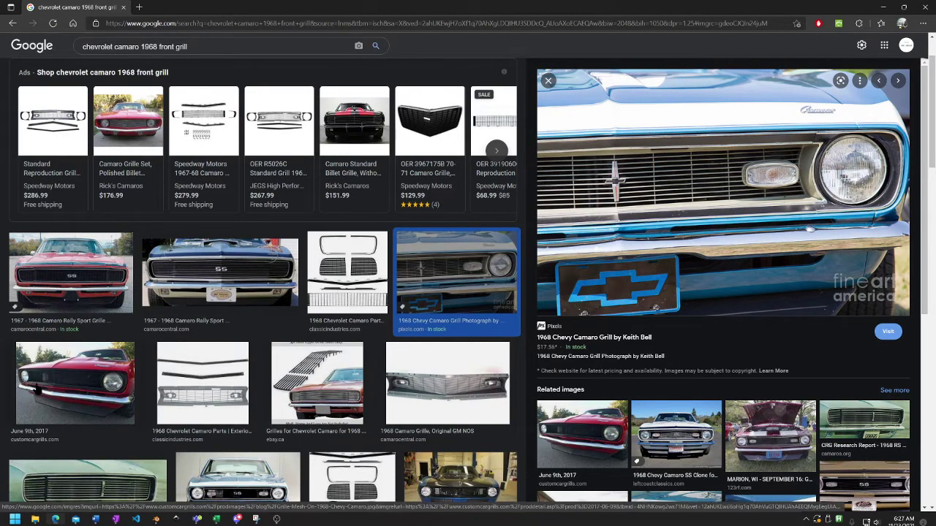
left_click(35, 388)
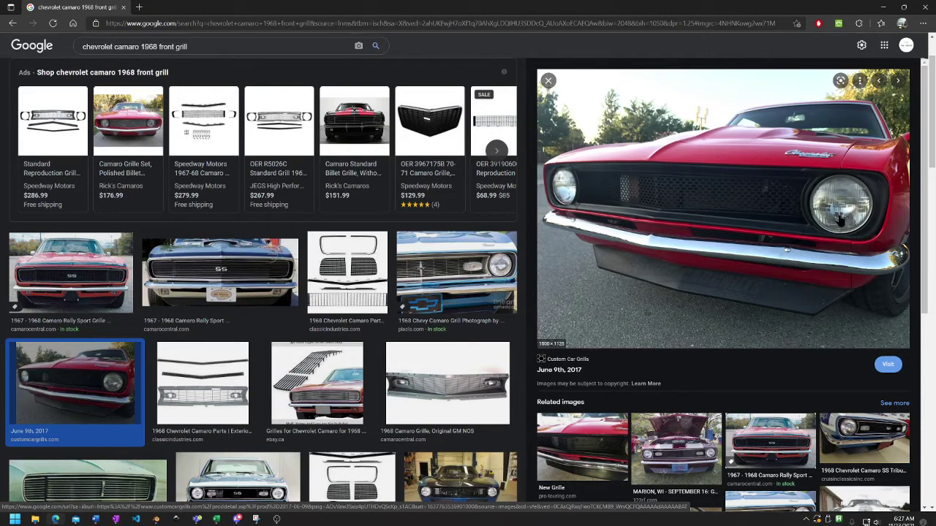
key("alt+Tab")
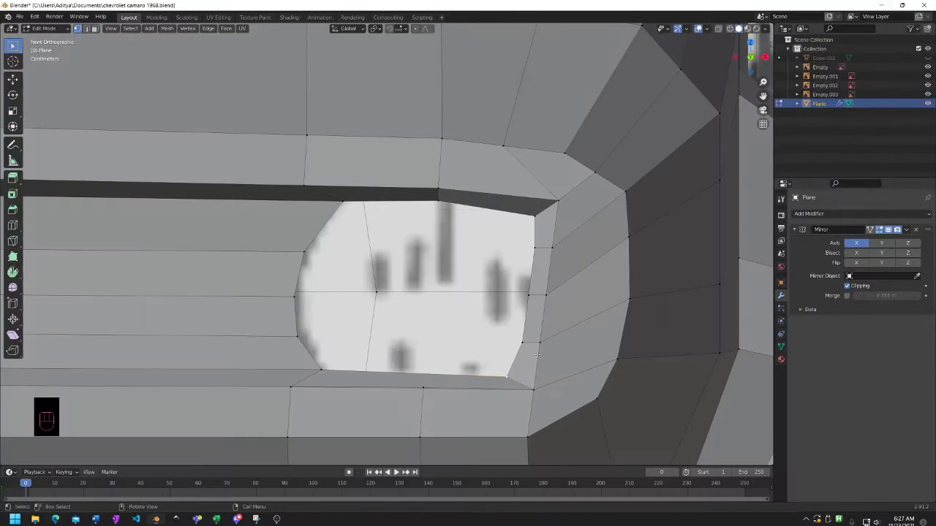
- Leave Edit Mode and add a cylinder mesh as a separate object for the headlight
scroll(456, 324, "down", 1)
scroll(455, 325, "down", 6)
key("Tab")
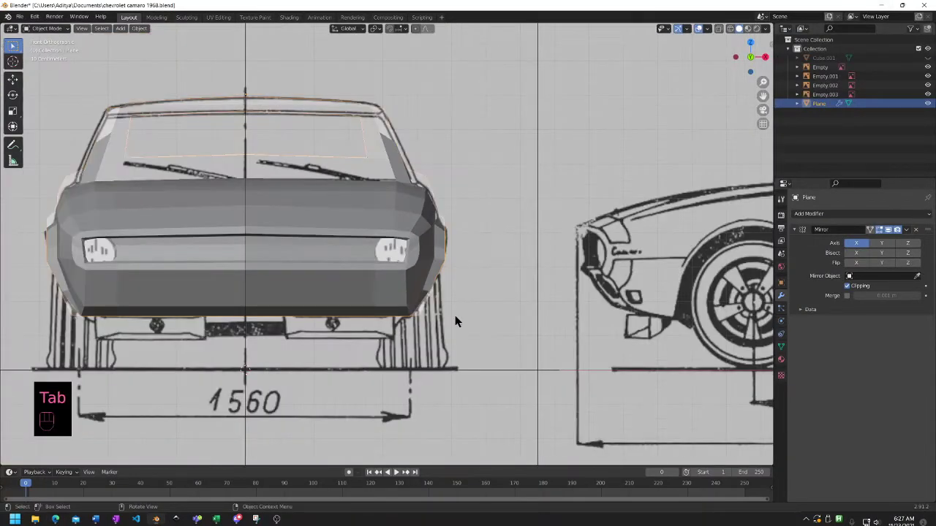
key("shift+a")
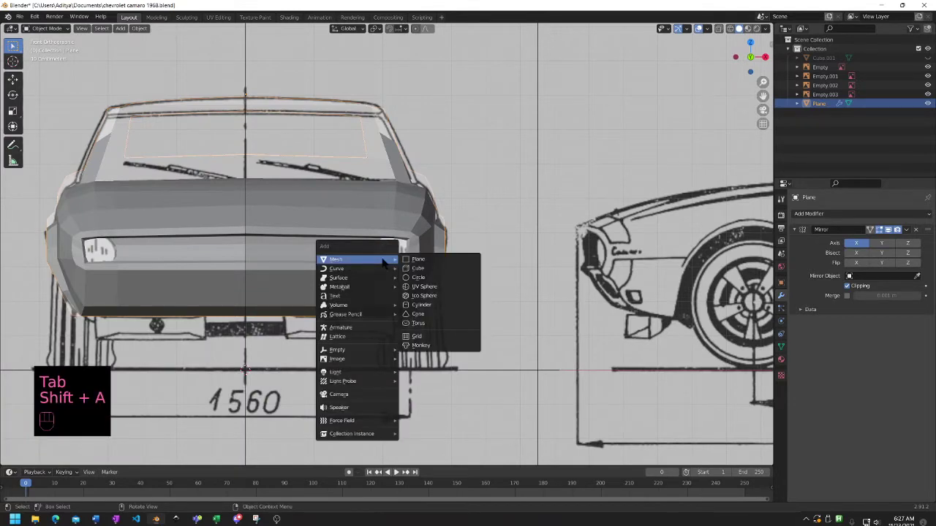
left_click(431, 305)
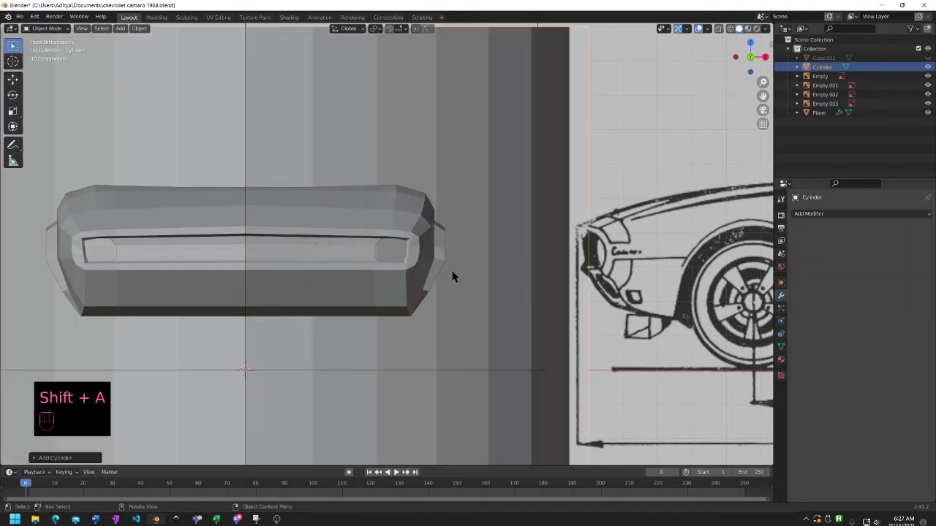
- Rotate the cylinder 90 degrees about the X axis so its round end faces the front of the car
scroll(452, 276, "down", 6)
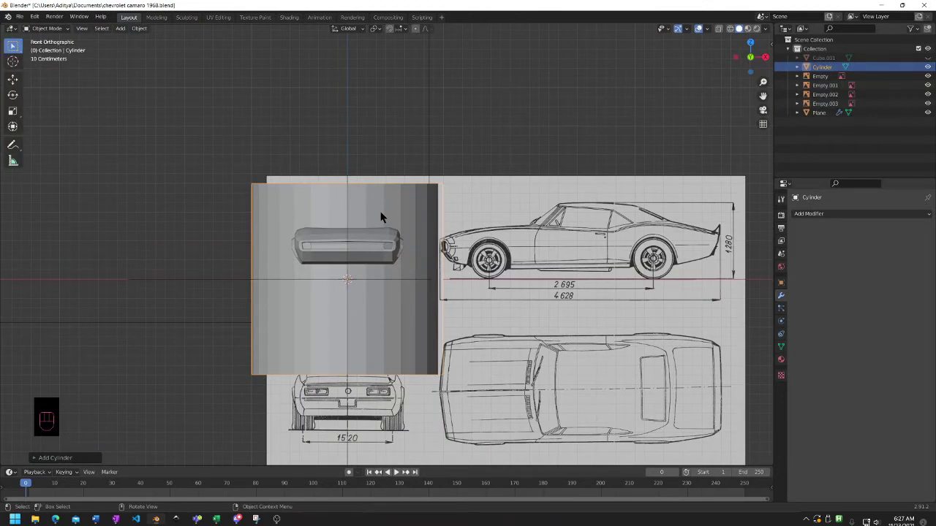
type("r")
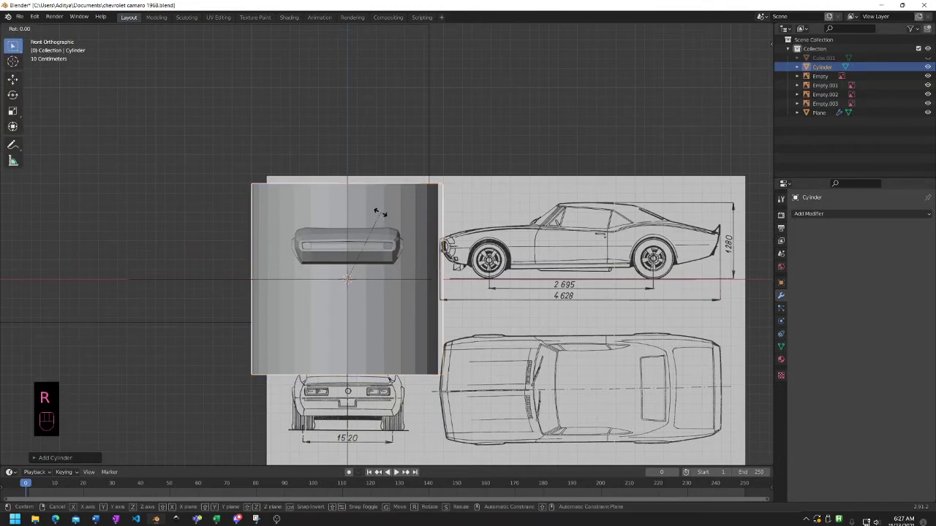
type("x90")
key("Return")
- Scale the cylinder down uniformly in two passes to roughly the size of the headlight
key("s")
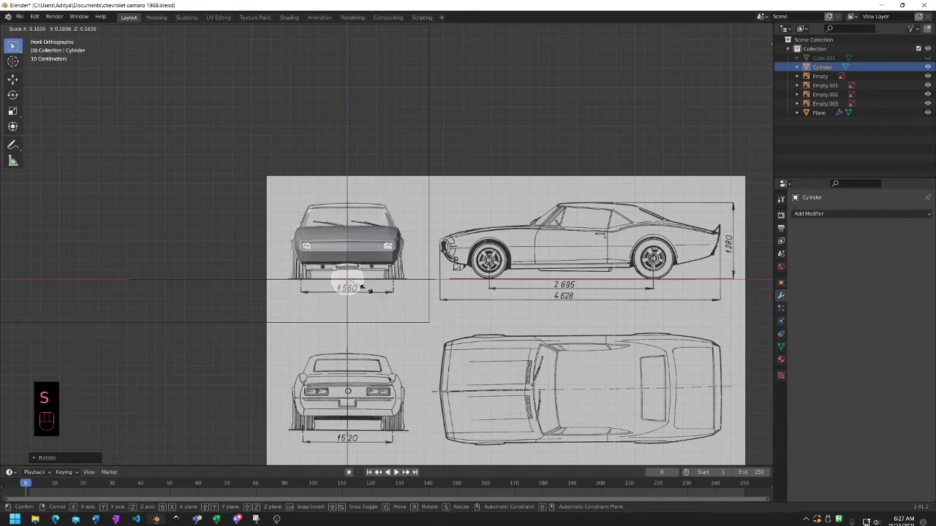
left_click(362, 286)
scroll(364, 289, "up", 4)
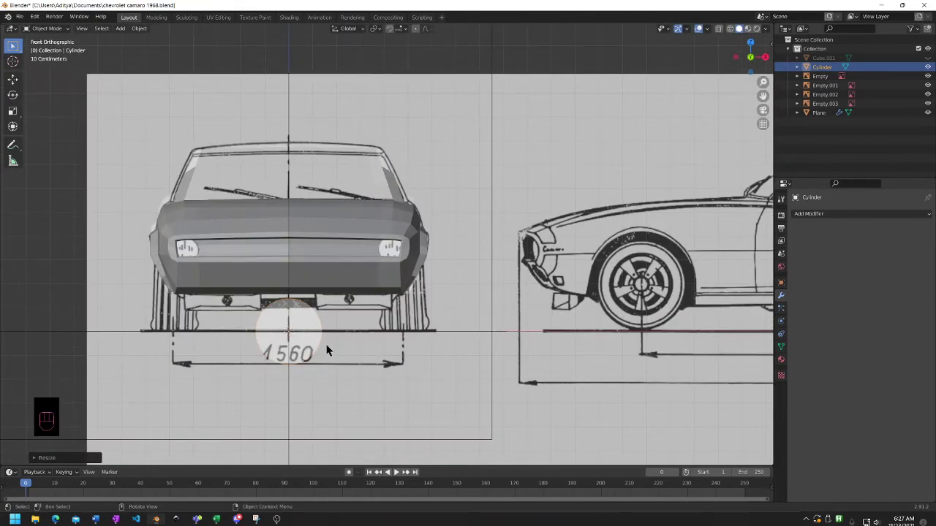
middle_click_drag(327, 345, 347, 267)
scroll(414, 335, "down", 4)
scroll(347, 267, "up", 3)
key("s")
left_click(434, 336)
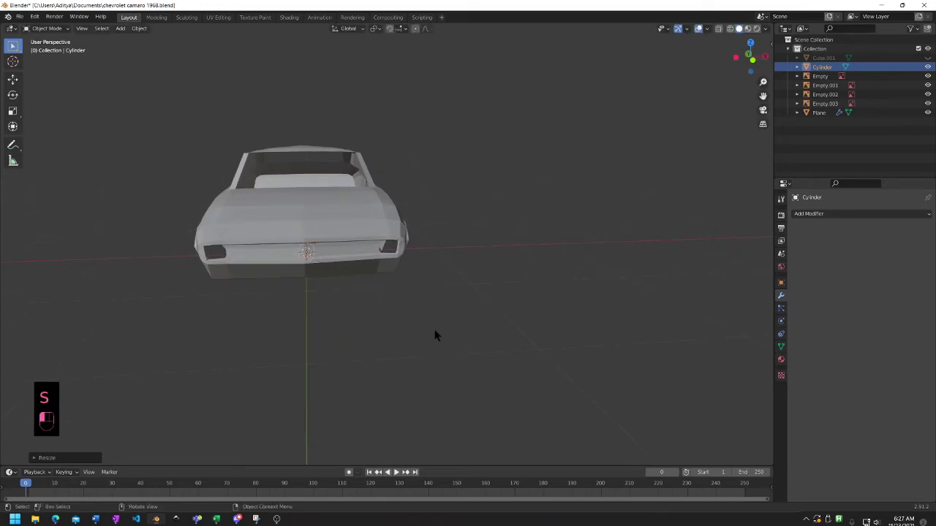
- Move the cylinder forward along the Y axis to the front end of the car
key("KP_2")
key("KP_3")
key("KP_1")
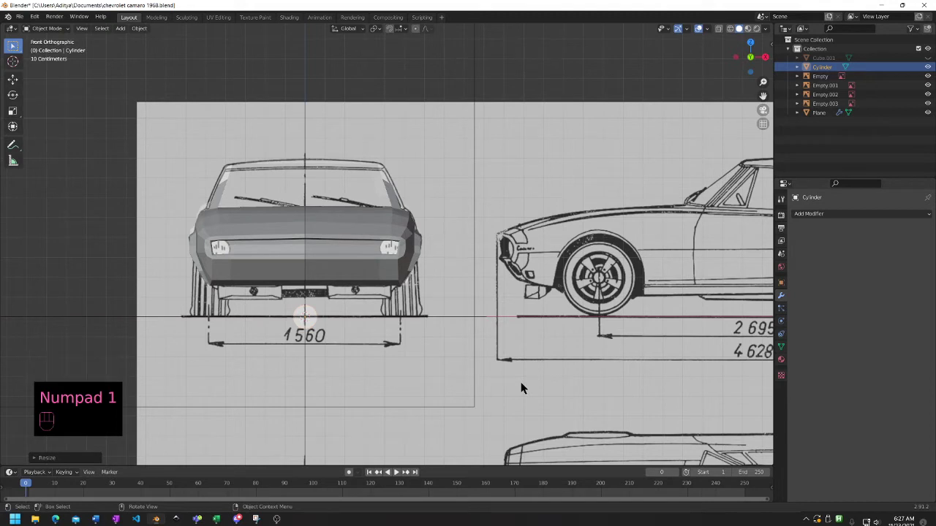
key("g")
key("y")
left_click(329, 349)
middle_click_drag(329, 350, 406, 346)
key("g")
key("y")
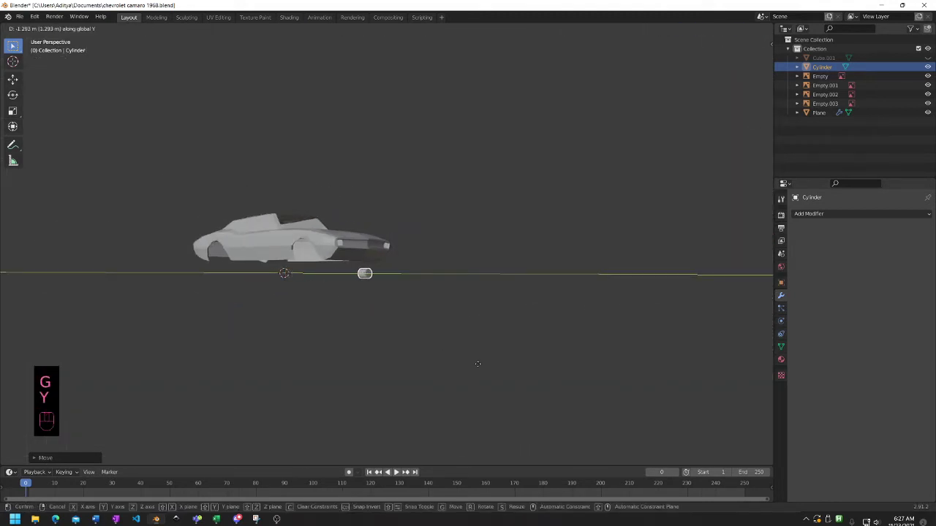
left_click(468, 322)
- In top view, move the cylinder sideways from the centre line toward the car's front corner, in line with the headlight opening
middle_click_drag(473, 314, 469, 403)
key("KP_7")
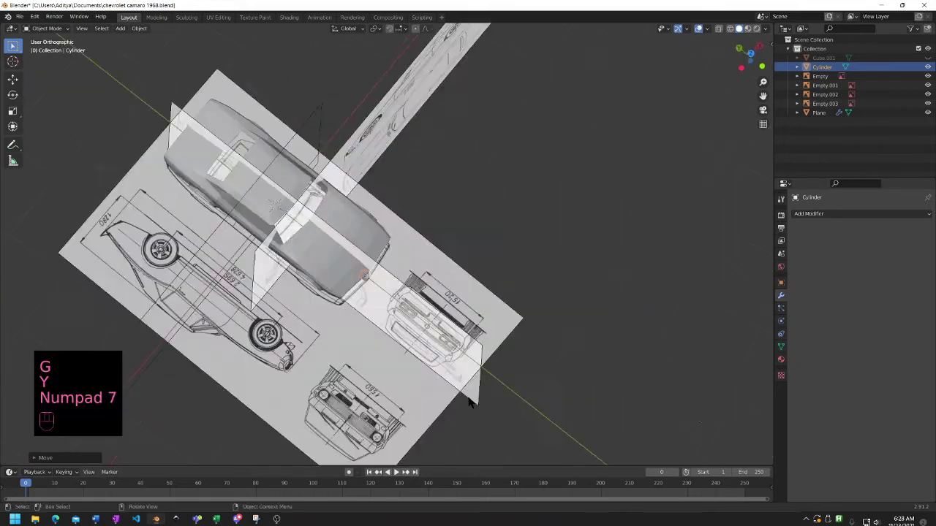
scroll(423, 207, "up", 6)
key("g")
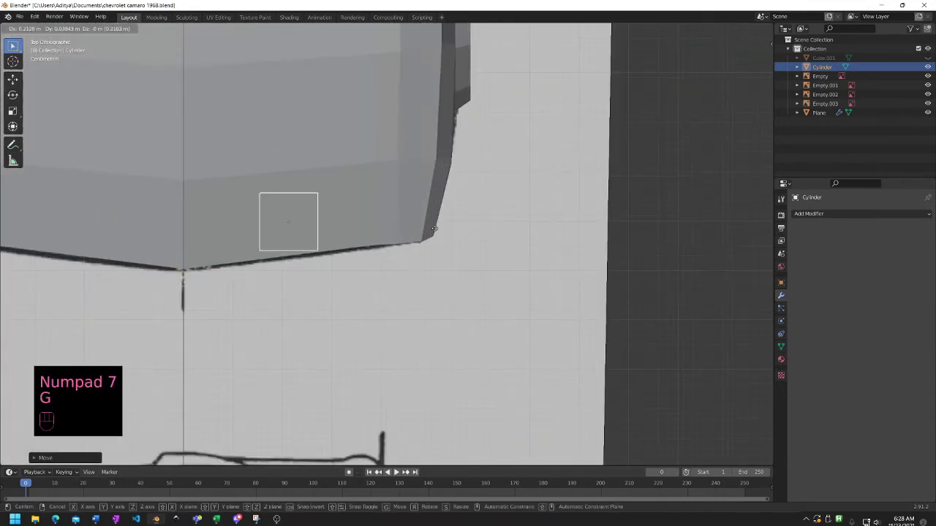
left_click(519, 223)
- In front view, raise the cylinder along the Z axis to the height of the headlight opening
key("KP_3")
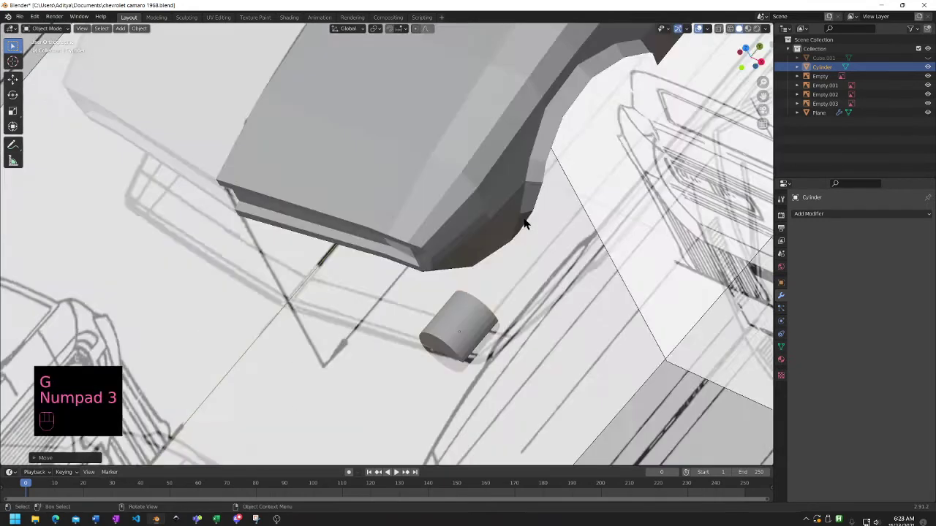
key("KP_1")
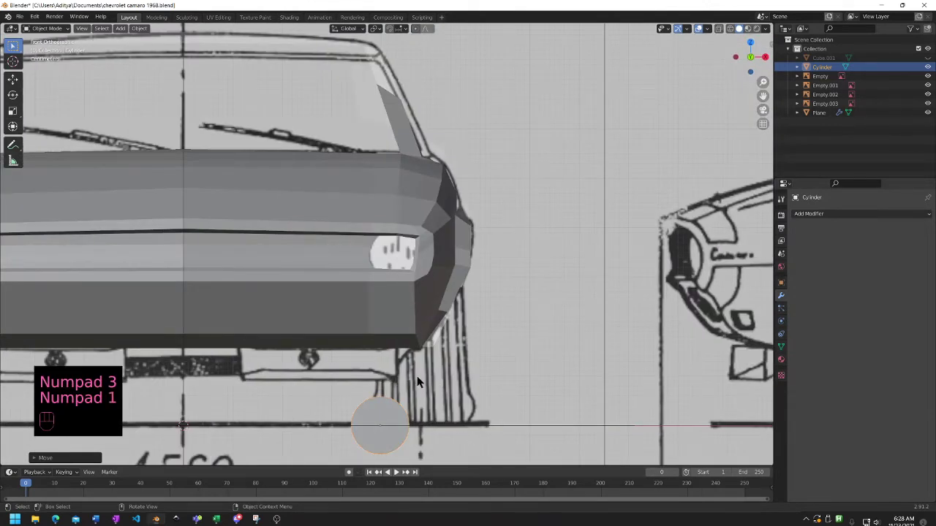
key("g")
key("z")
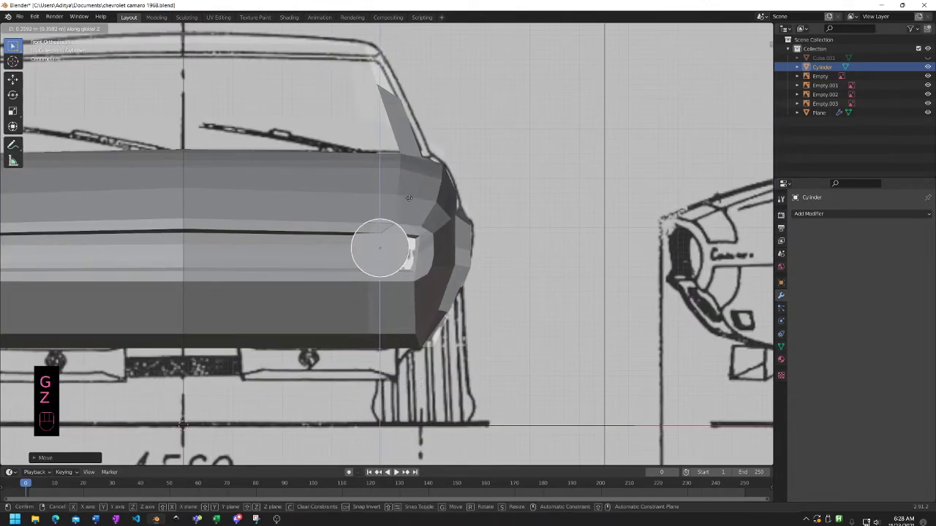
left_click(421, 207)
- Shift the cylinder along the X axis into the headlight opening and scale it down uniformly to about the opening's size
key("g")
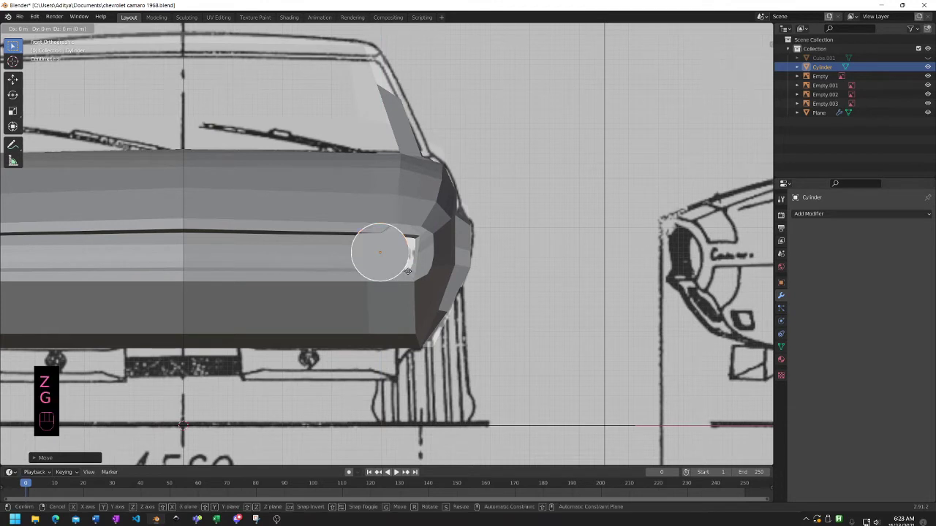
key("x")
left_click(442, 281)
key("s")
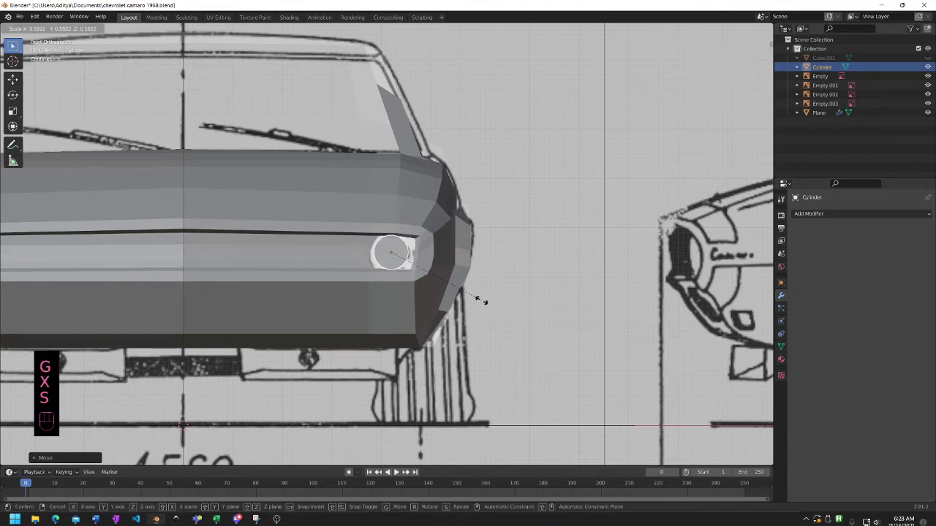
left_click(488, 306)
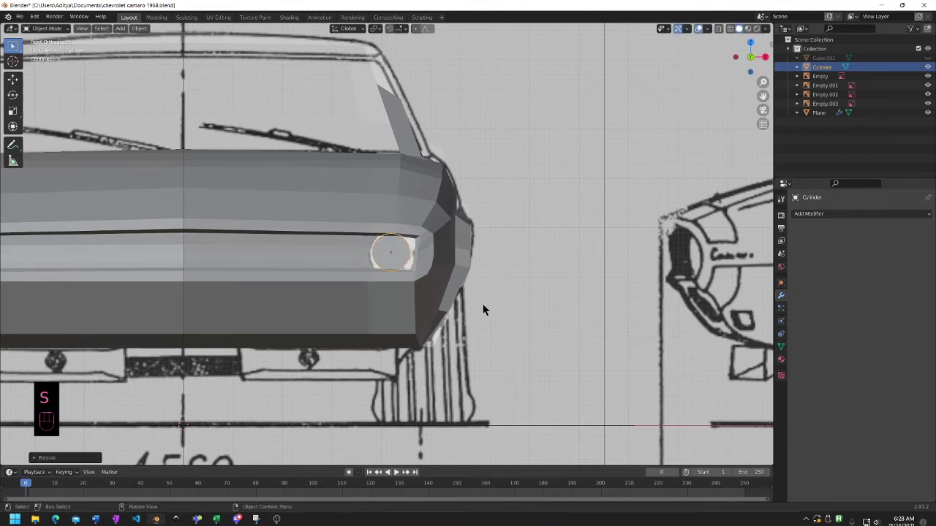
- Show the scene in wireframe and nudge the cylinder onto the headlight circle of the front reference drawing in two small moves
key("z")
left_click(385, 314)
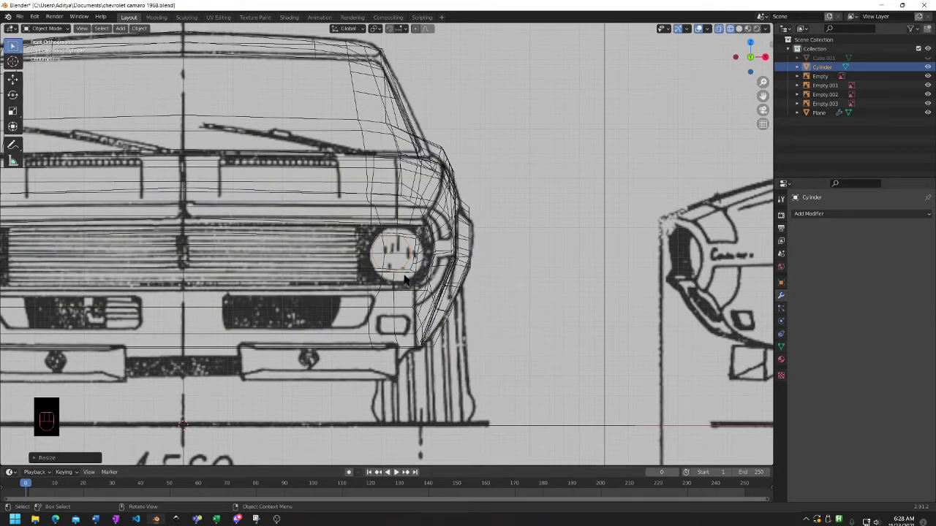
key("g")
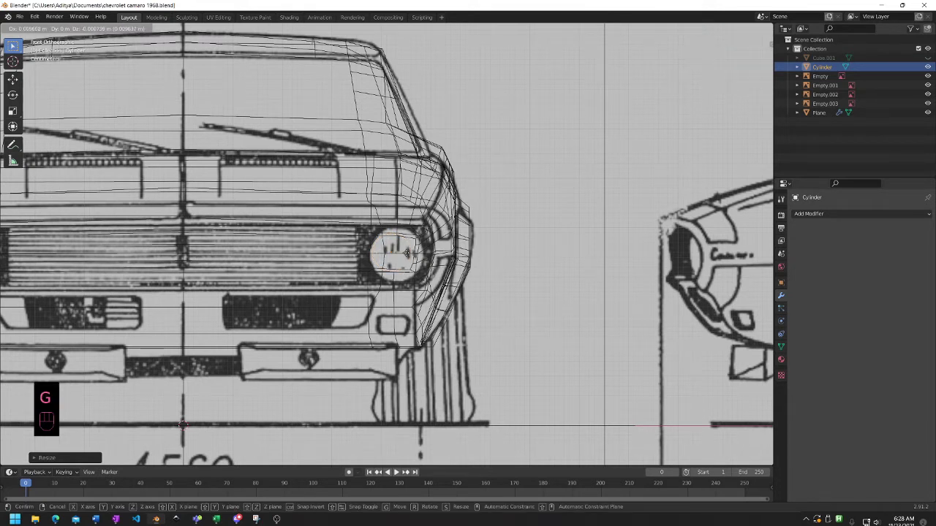
left_click(407, 254)
key("g")
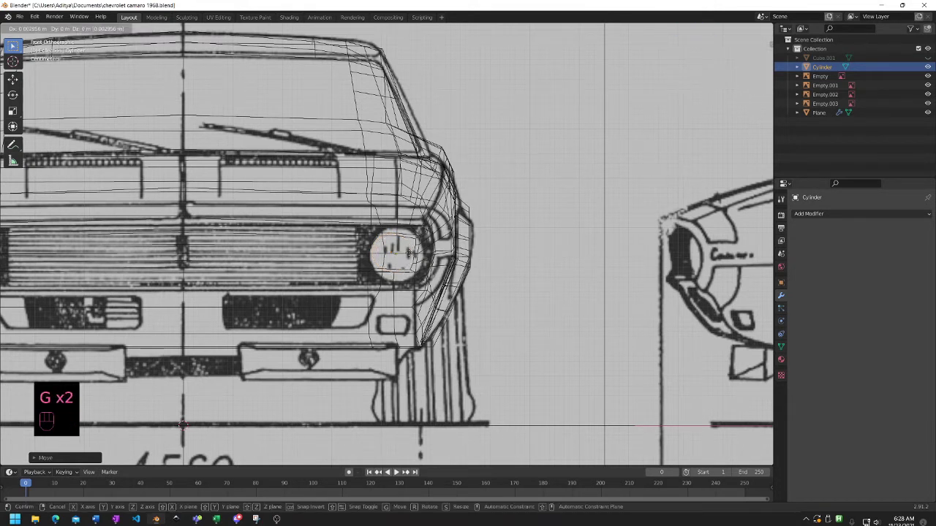
left_click(410, 260)
- Enlarge the cylinder slightly toward the diameter of the reference headlight and recentre it on the circle
key("s")
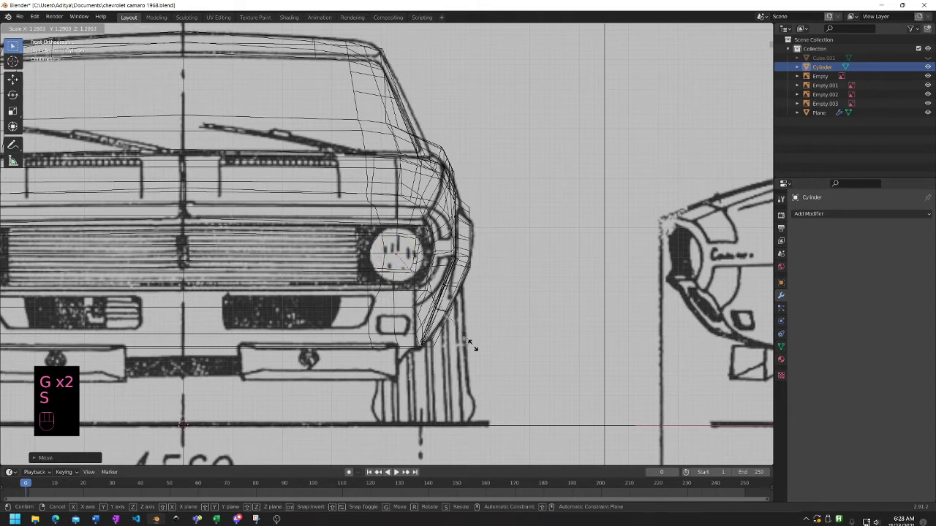
left_click(454, 326)
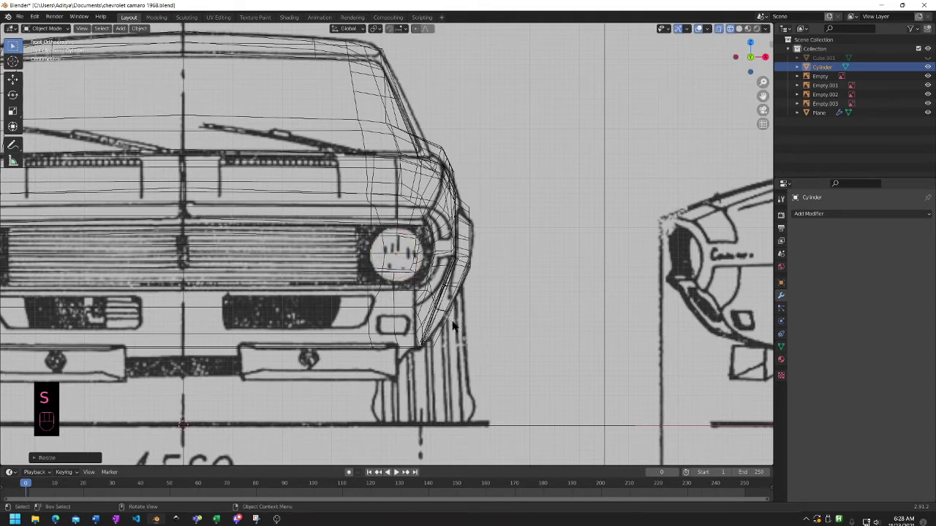
key("g")
left_click(427, 278)
scroll(428, 285, "up", 2)
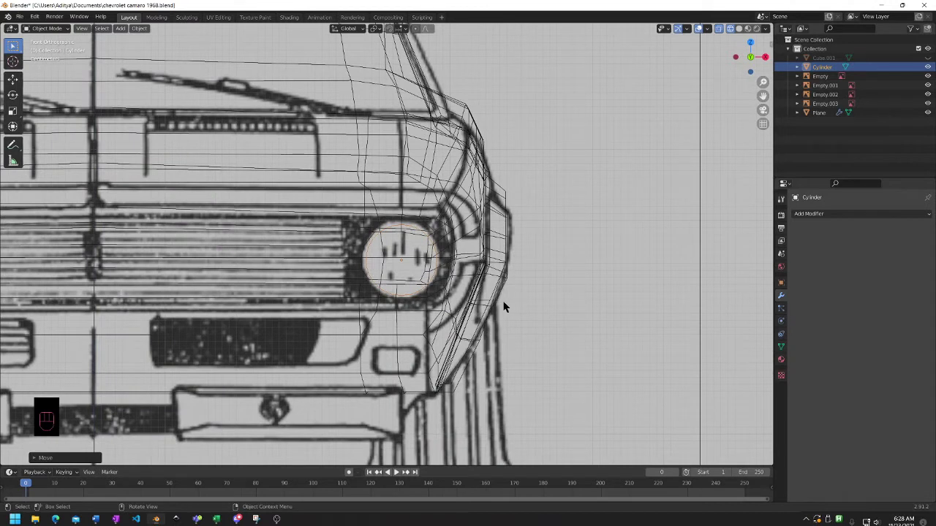
- Fine-tune the cylinder's X position and scale it up slightly so its outline matches the reference headlight circle
key("g")
key("x")
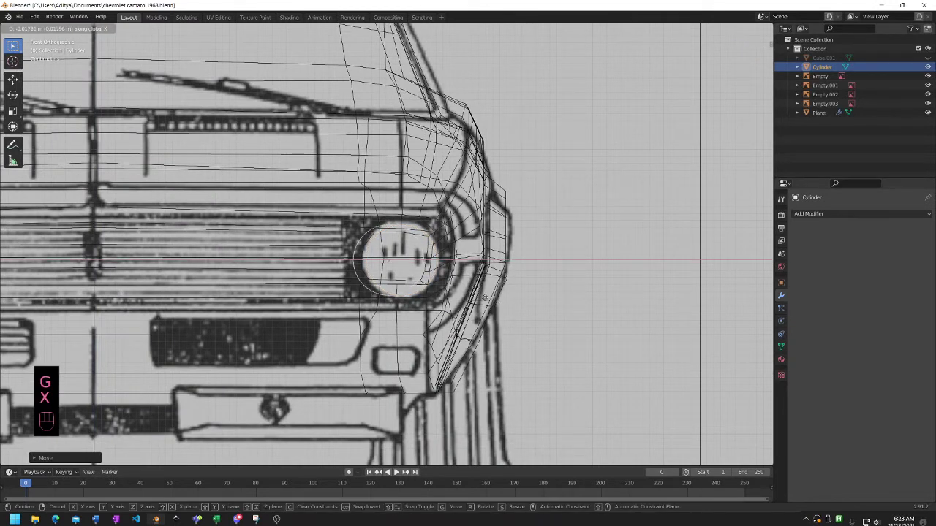
left_click(496, 294)
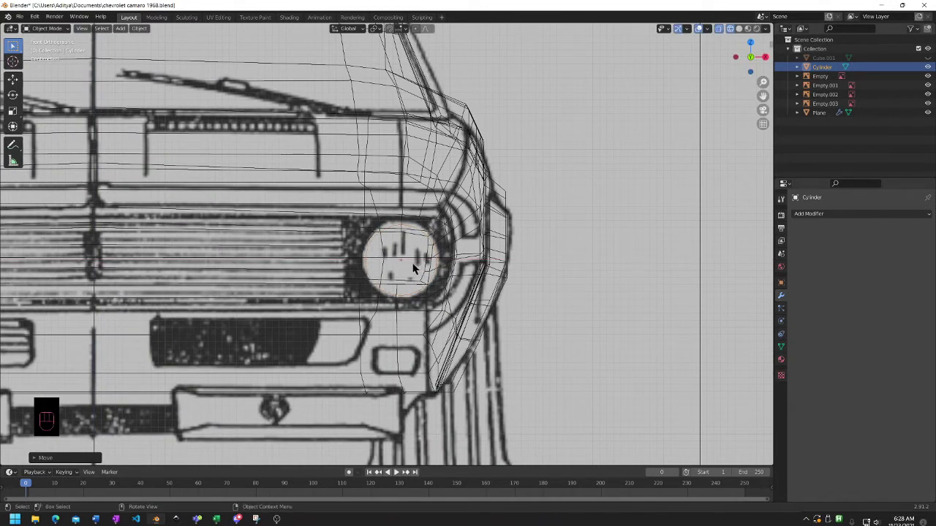
scroll(414, 265, "up", 2)
key("g")
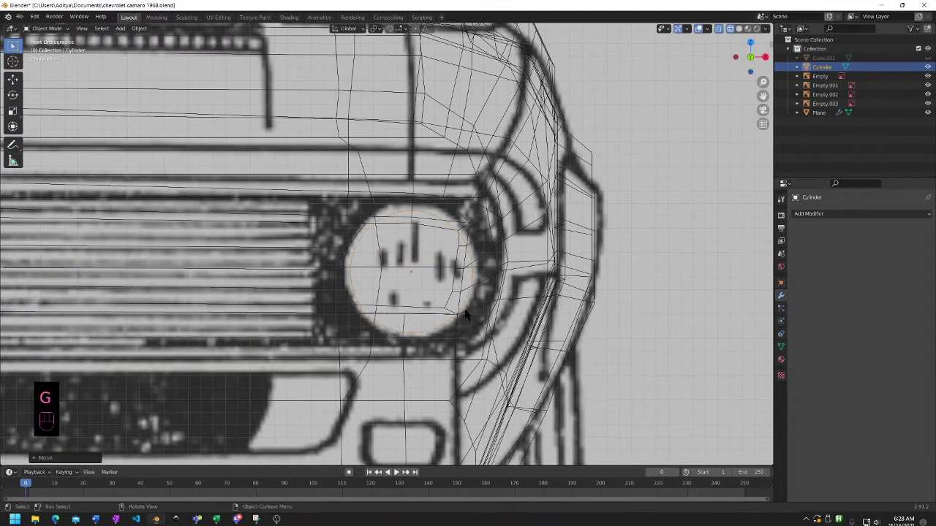
key("s")
left_click(463, 313)
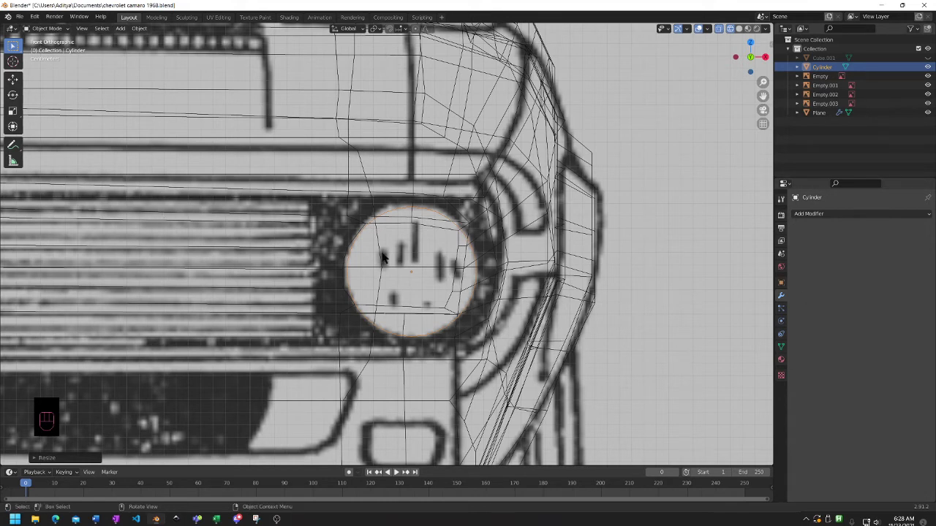
- Return to solid shading and compare the fitted headlight with the Camaro front grille photo in the browser
key("z")
left_click(448, 253)
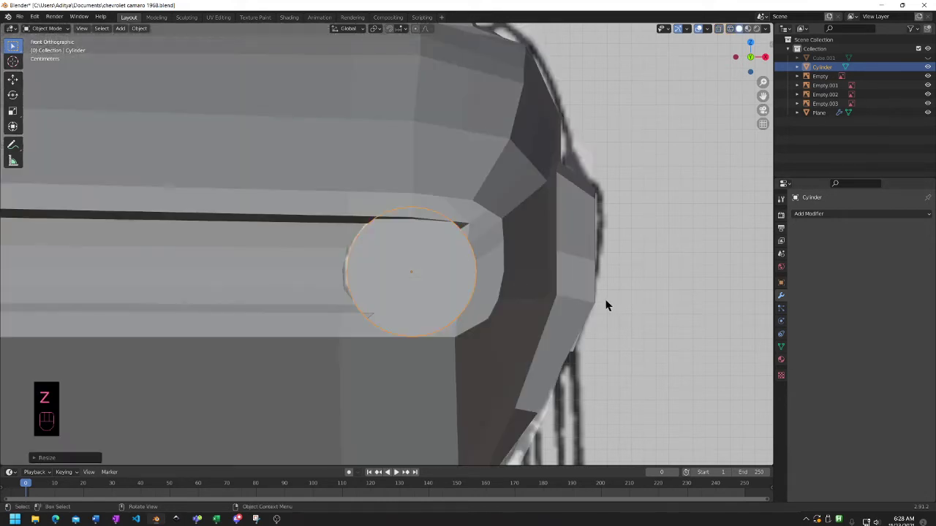
mouse_move(606, 303)
middle_mouse_down()
mouse_move(492, 279)
mouse_move(511, 277)
mouse_move(443, 288)
mouse_move(460, 286)
middle_mouse_up()
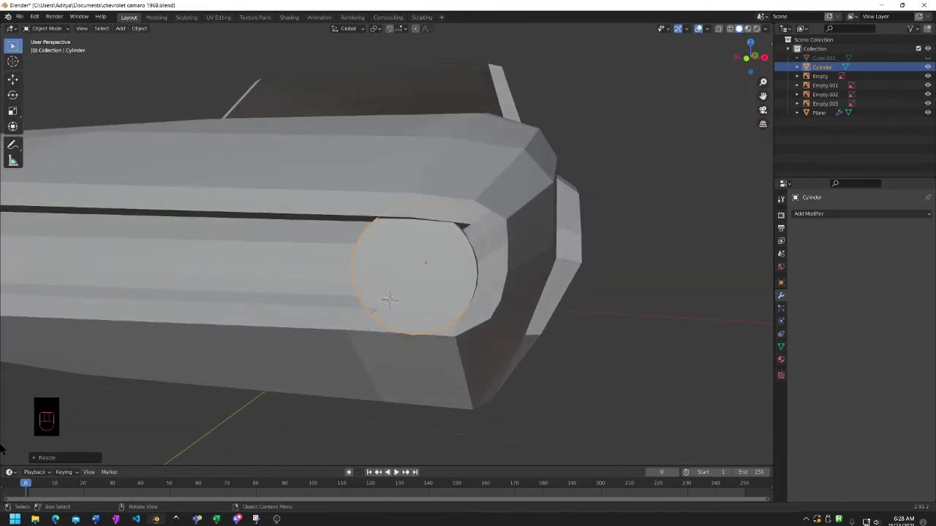
left_click(55, 519)
left_click(54, 519)
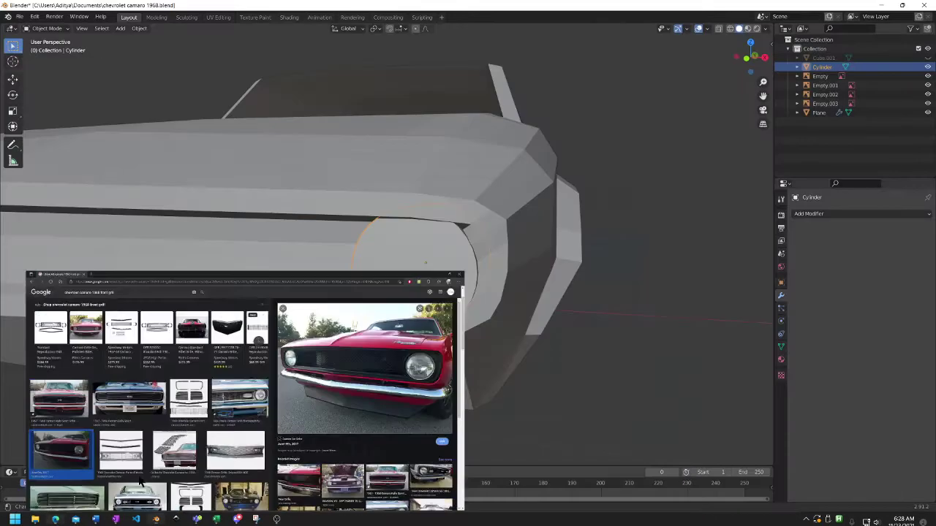
left_click(329, 286)
mouse_move(351, 210)
middle_mouse_down()
mouse_move(486, 239)
mouse_move(442, 272)
middle_mouse_up()
key("Tab")
key("z")
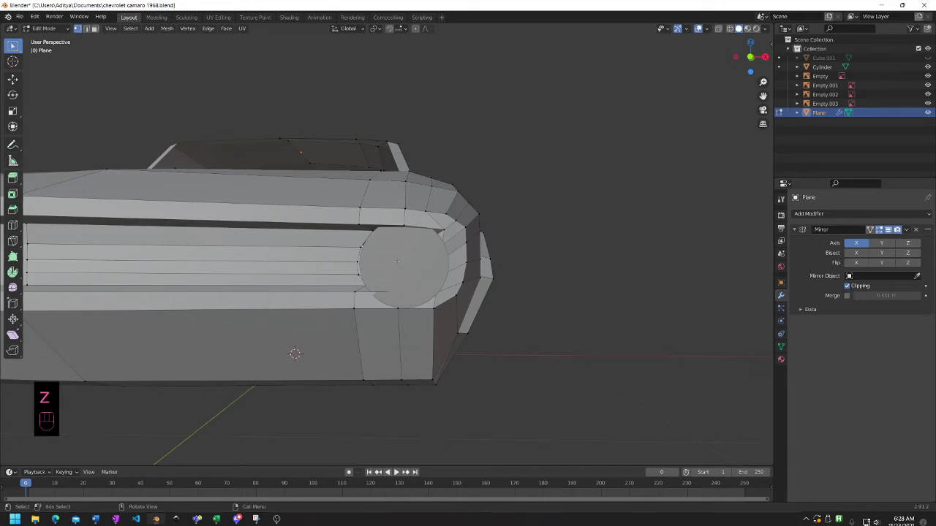
key("Tab")
- Hide the headlight cylinder and open the car body mesh for editing
left_click(397, 263)
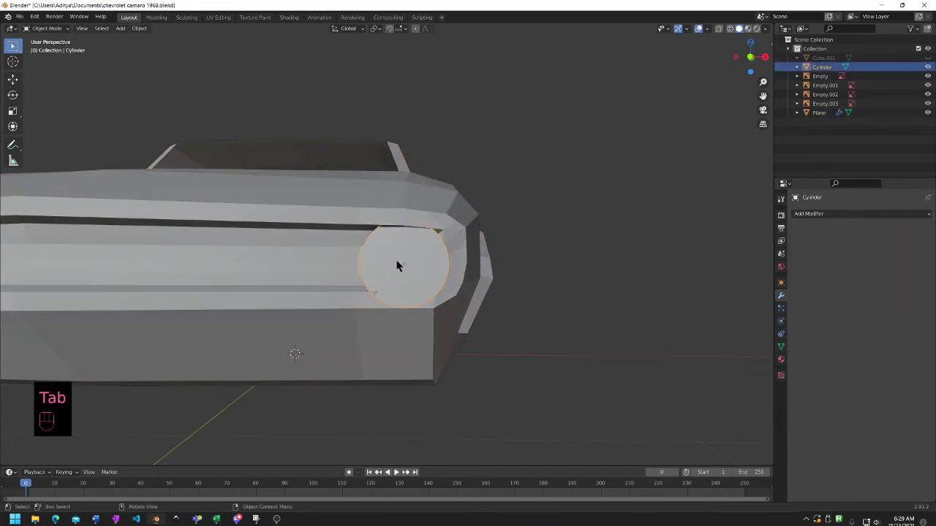
key("h")
left_click(405, 225)
key("Tab")
scroll(406, 219, "up", 1)
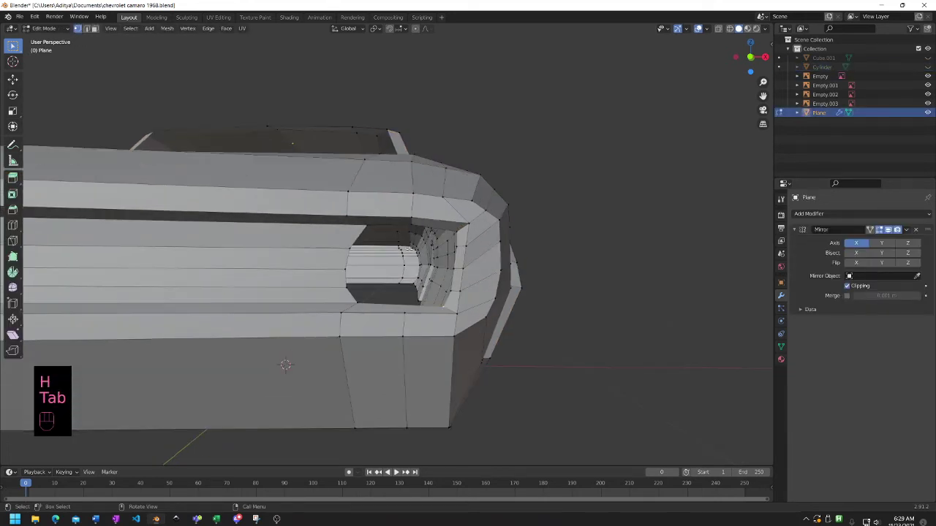
- Select the upper, side and lower rim edges of the grille opening and try to scale them up slightly in front view
left_click(332, 211, "alt+shift")
scroll(333, 212, "down", 3)
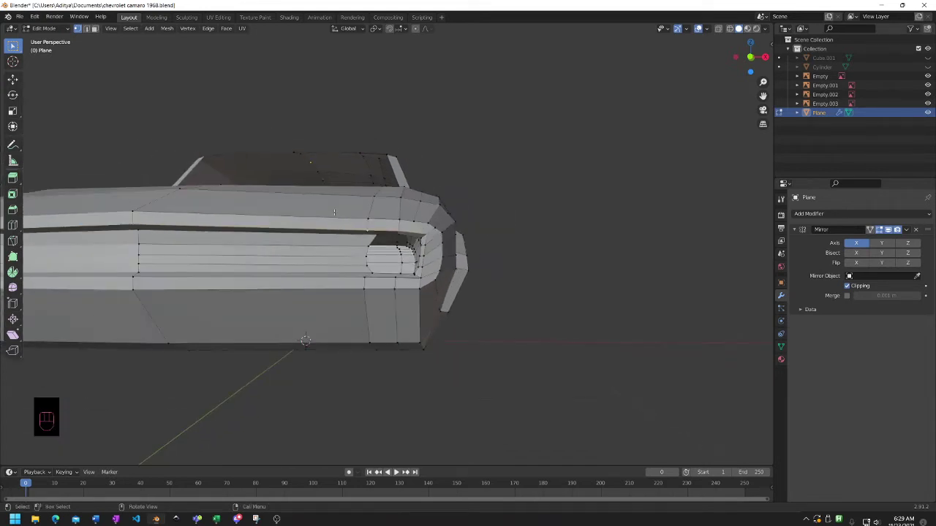
middle_click_drag(409, 249, 427, 249)
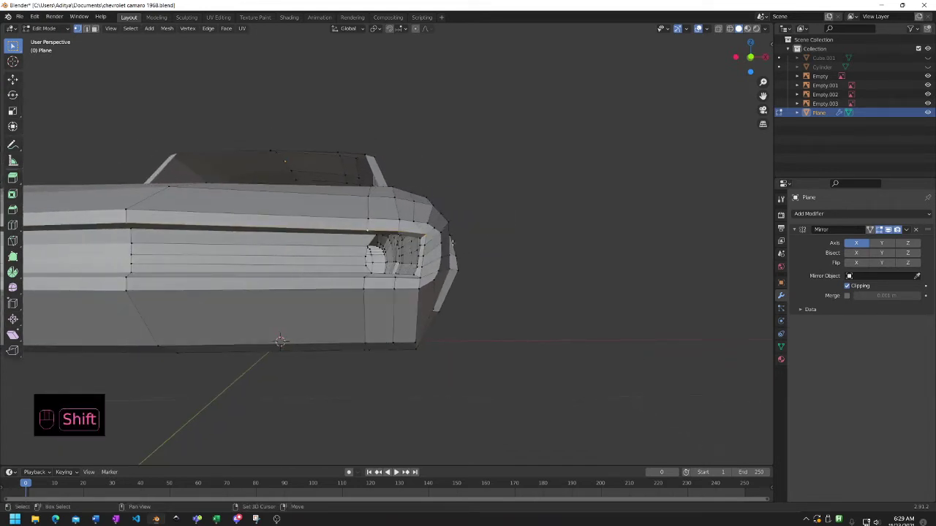
left_click(423, 247, "alt+shift")
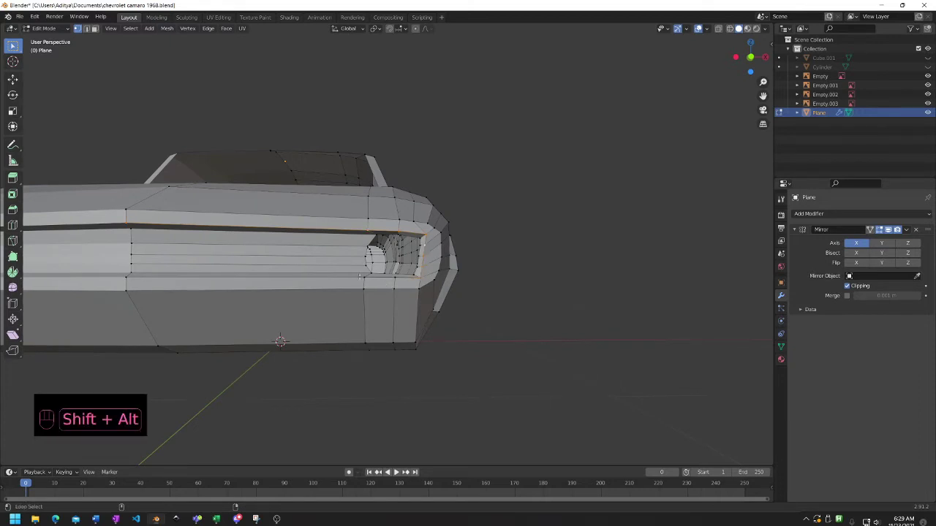
left_click(359, 277, "alt+shift")
middle_click_drag(461, 307, 353, 306)
key("KP_3")
key("KP_1")
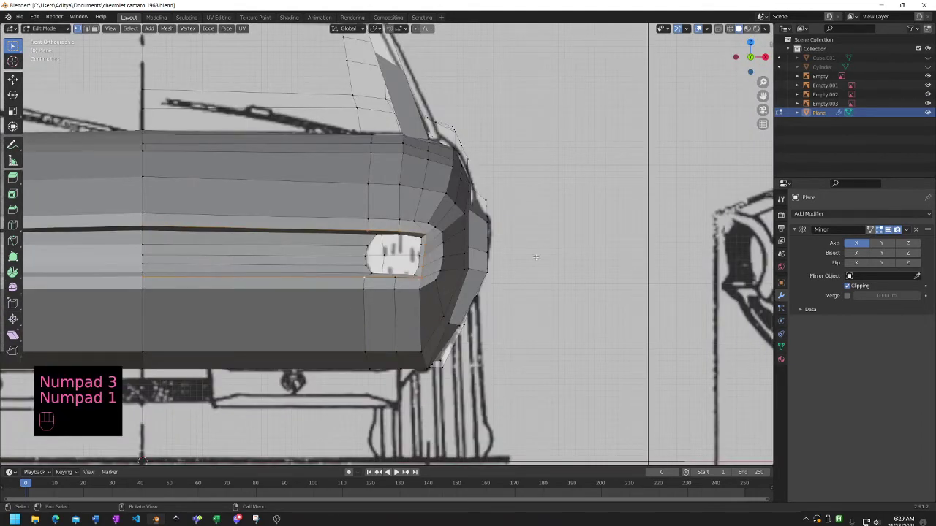
key("s")
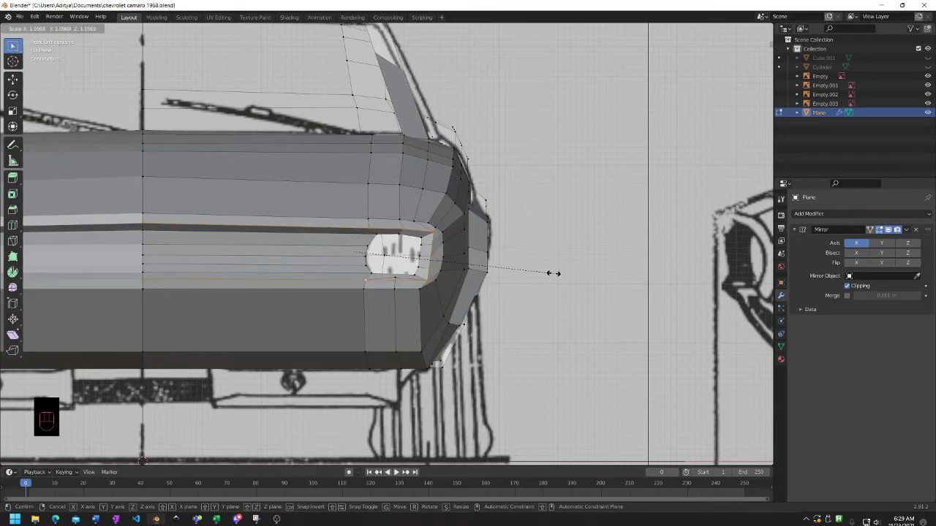
left_click(554, 273)
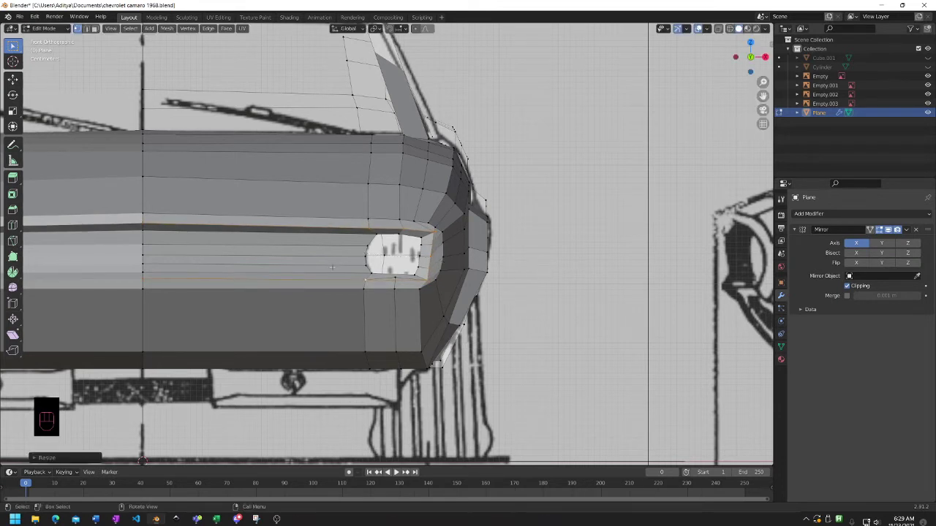
key("s")
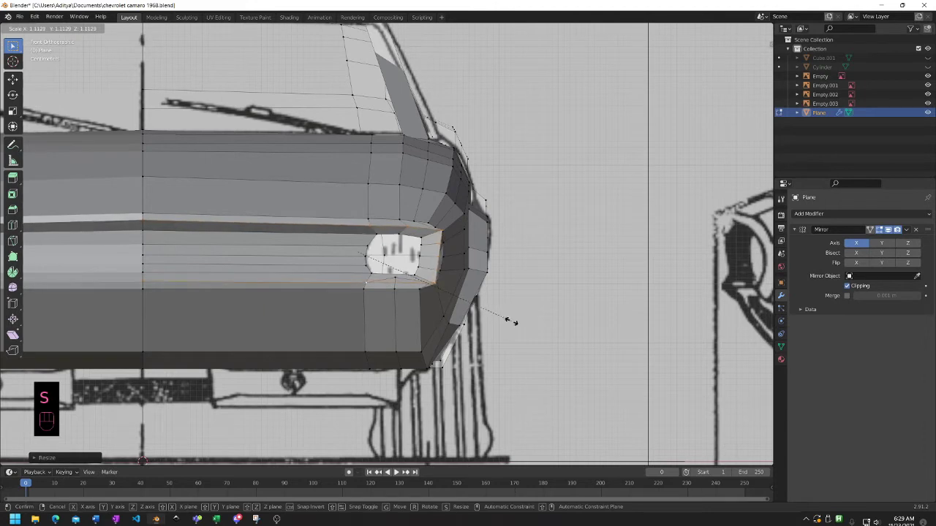
left_click(495, 324)
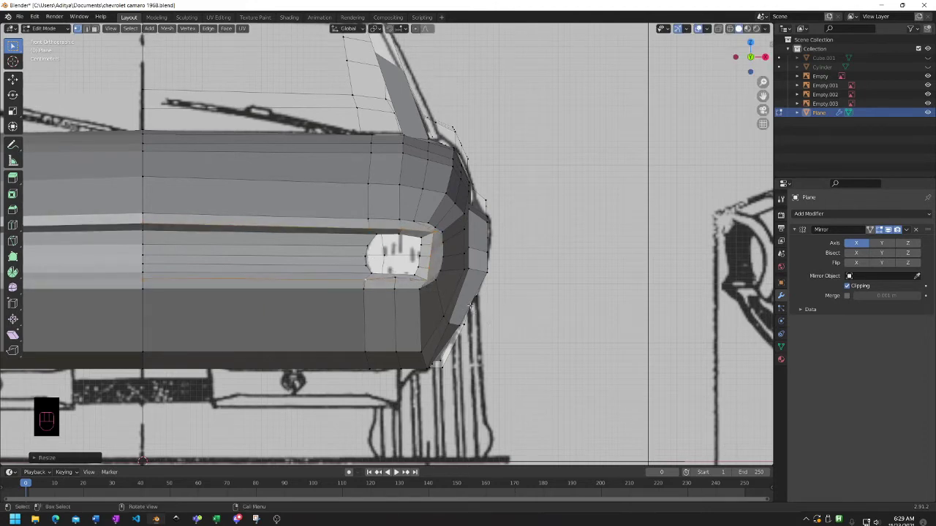
- Try to move the single vertex on the lower rim beneath the headlight opening slightly downward
scroll(387, 301, "up", 4)
scroll(401, 314, "down", 3)
middle_click_drag(401, 314, 439, 324)
key("g")
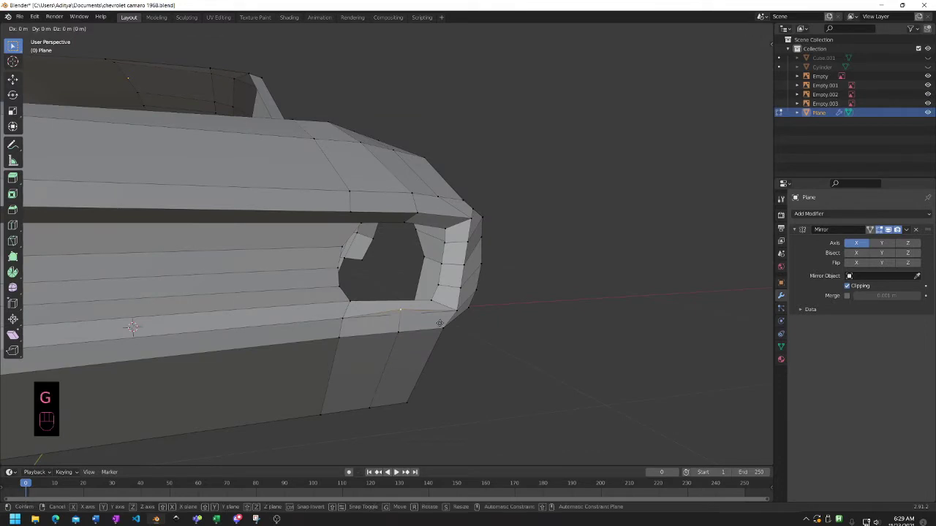
key("g")
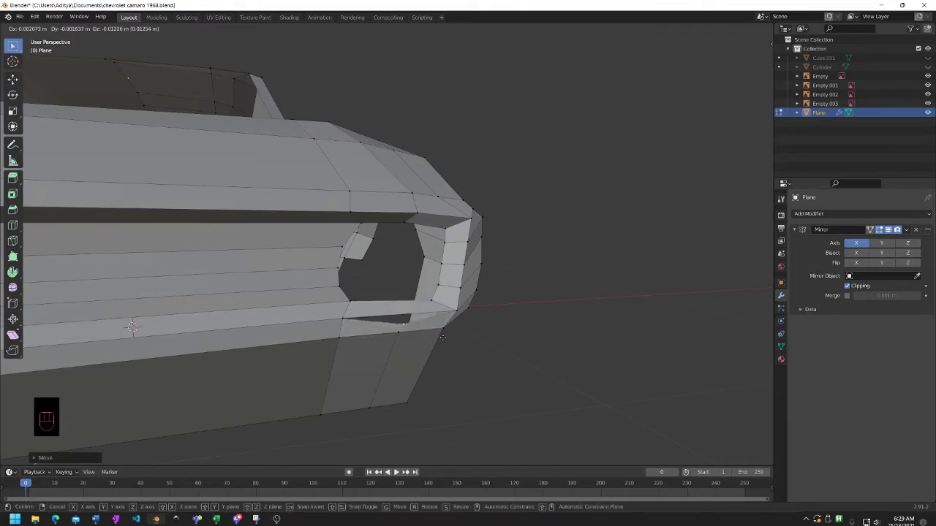
left_click(442, 337)
- Undo the lower rim vertex moves and the enlargement of the grille opening's rim edges
key("ctrl+z")
key("ctrl+z")
key("ctrl+z")
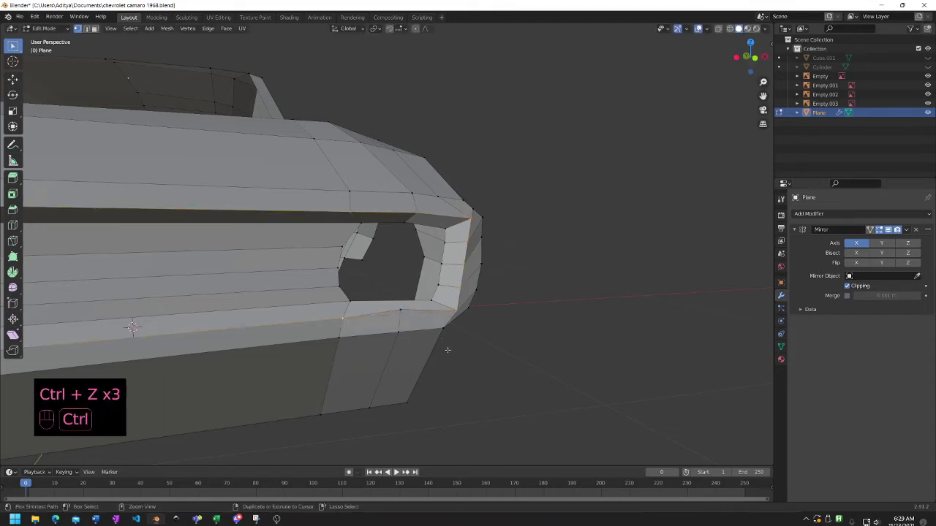
key("ctrl+z")
key("ctrl+z")
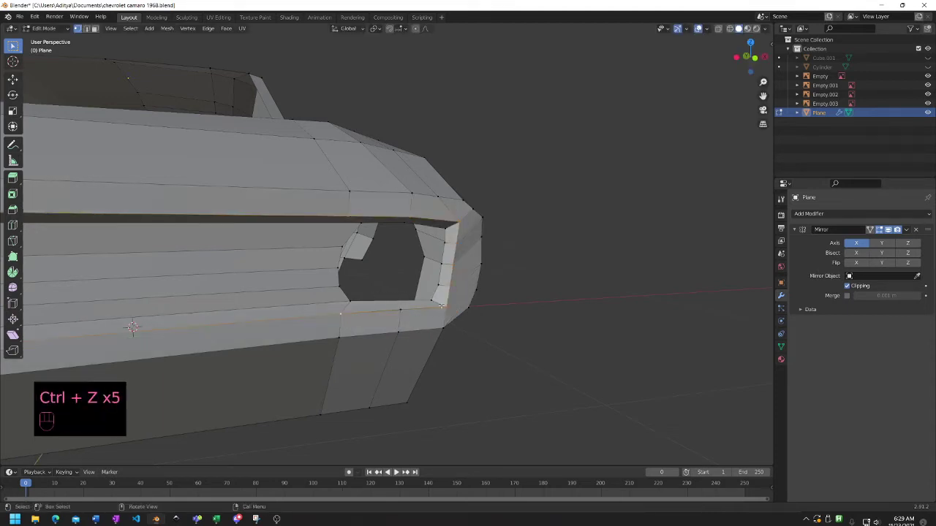
key("ctrl+z")
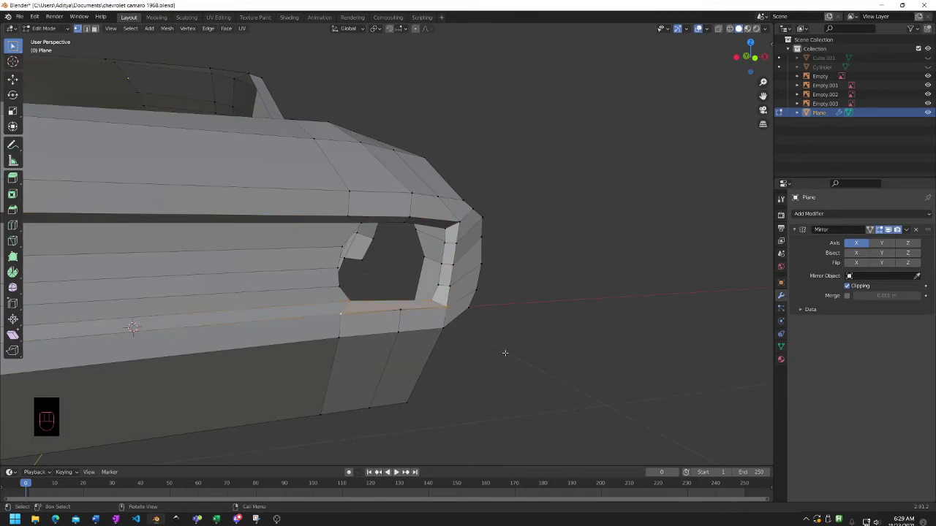
- Delete the selected lower rim faces beneath the headlight opening
middle_click_drag(504, 351, 489, 385)
key("x")
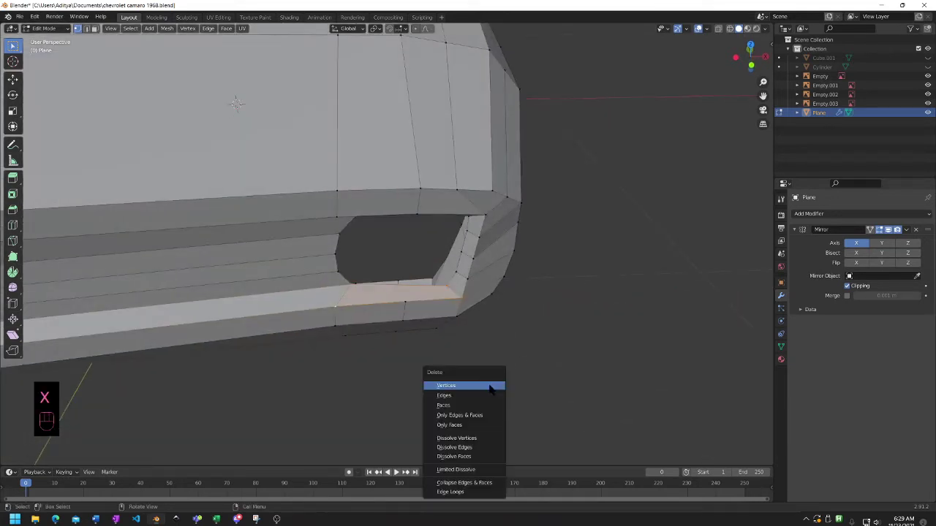
left_click(472, 406)
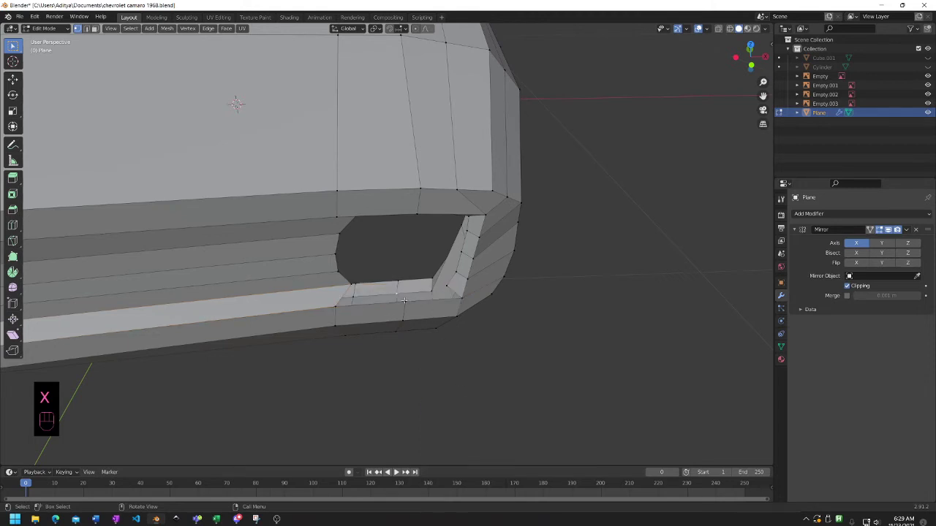
- Extrude the middle vertex of the lower rim inward beneath the headlight opening and adjust its depth in wireframe right side view
middle_click_drag(406, 303, 451, 316)
key("e")
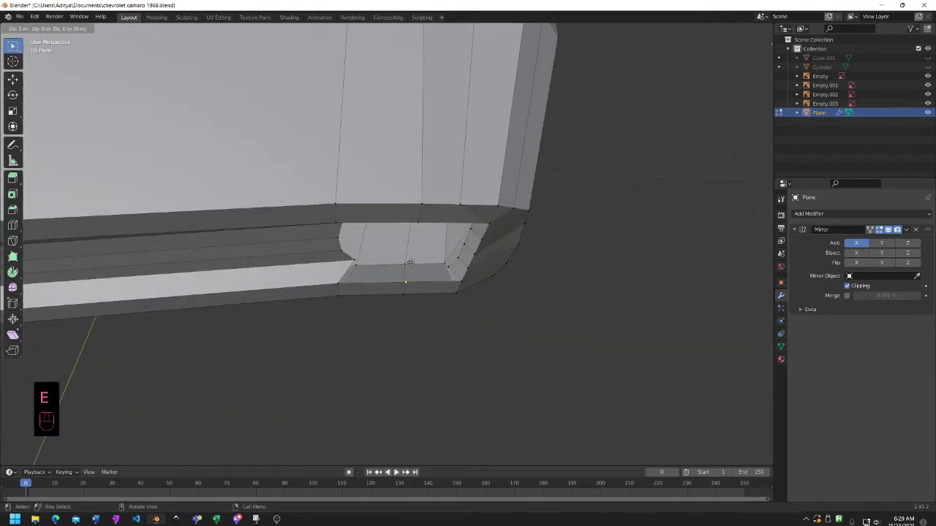
left_click(410, 245)
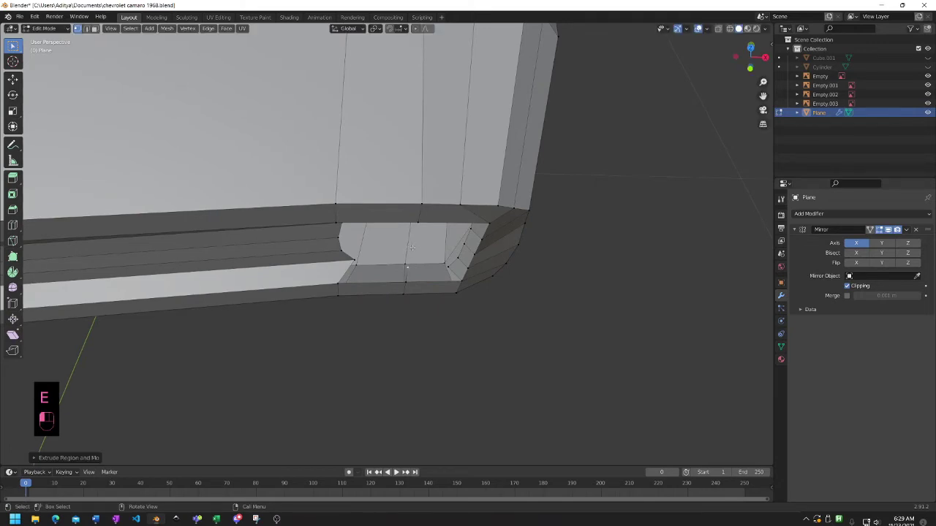
mouse_move(410, 245)
middle_mouse_down()
mouse_move(512, 186)
mouse_move(414, 316)
mouse_move(315, 182)
middle_mouse_up()
key("z")
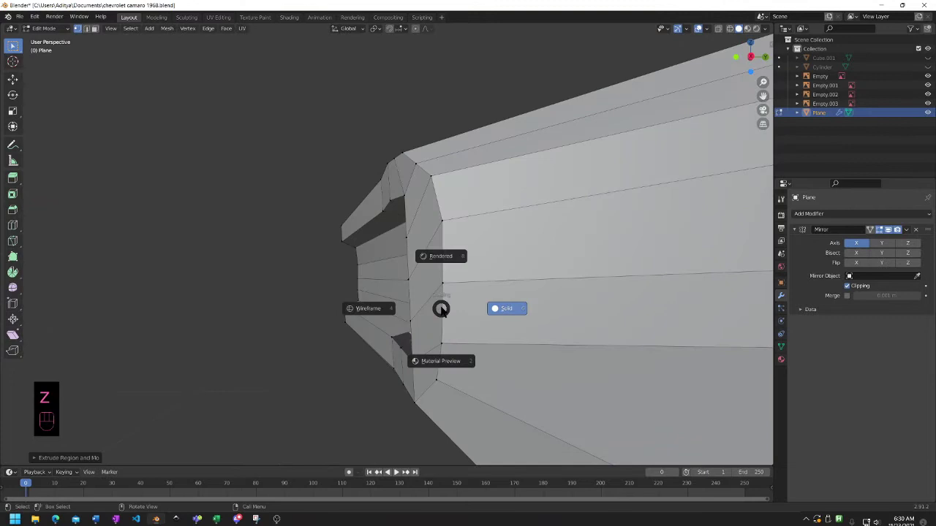
left_click(375, 307)
key("KP_3")
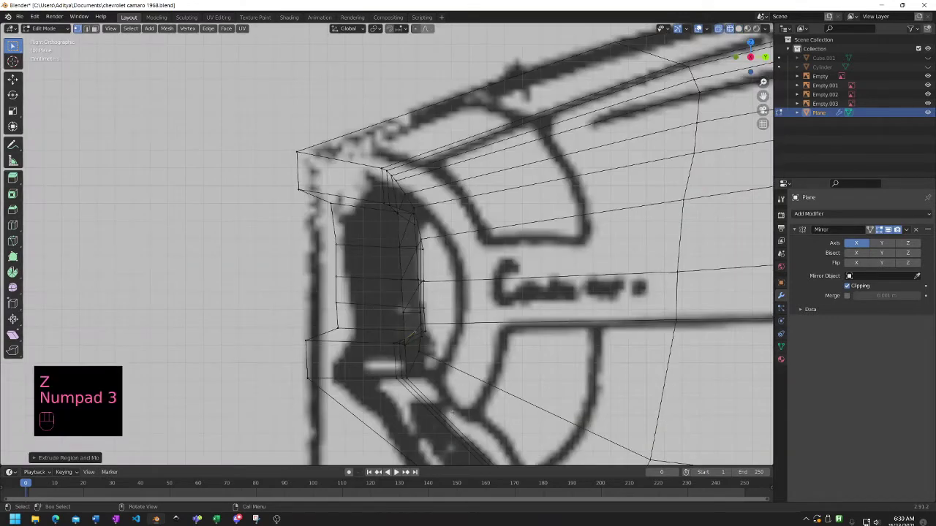
key("g")
left_click(461, 342)
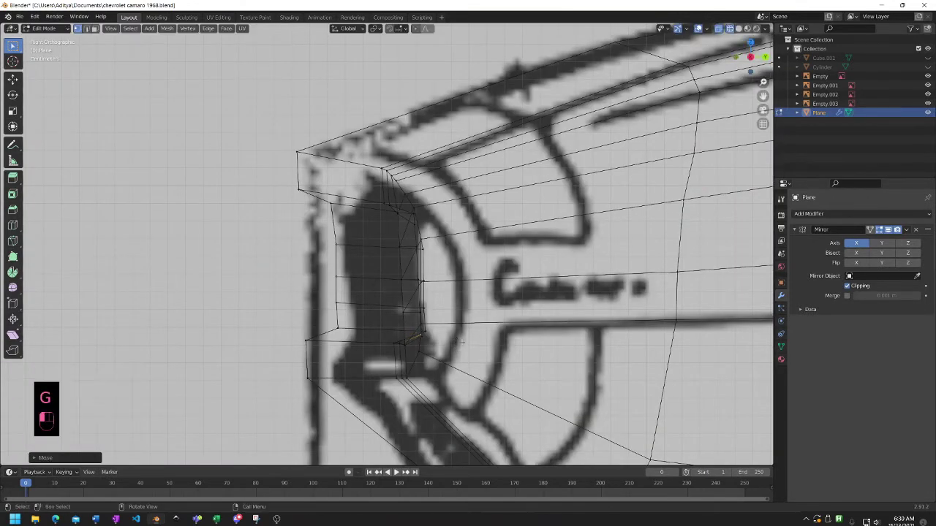
- Fill the gaps on either side of the extruded vertex with two faces to rebuild the lower rim under the headlight opening
middle_click_drag(460, 342, 585, 378)
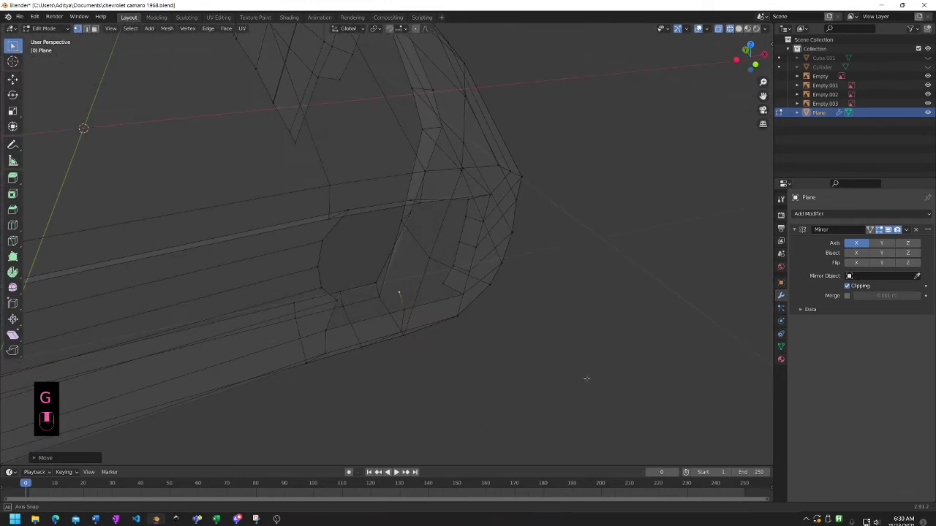
left_click(335, 297)
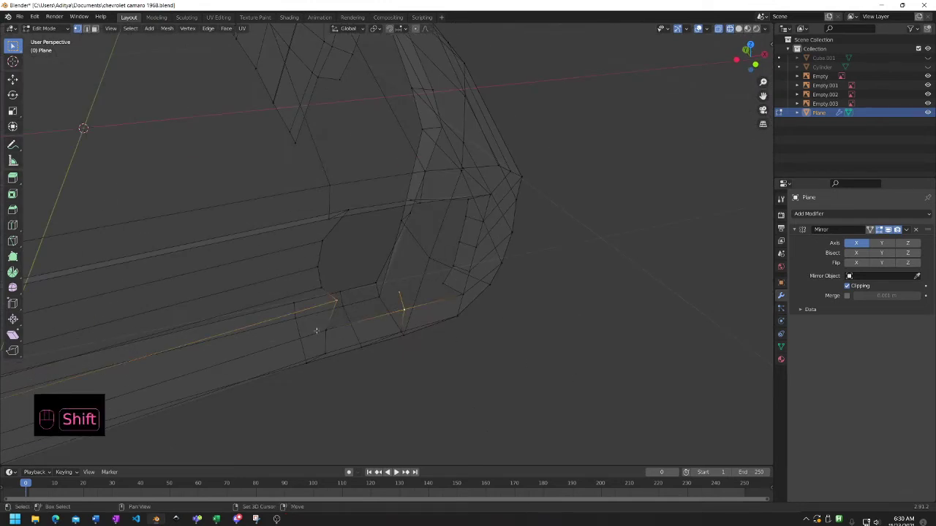
left_click(324, 331, "shift")
key("f")
left_click(398, 294)
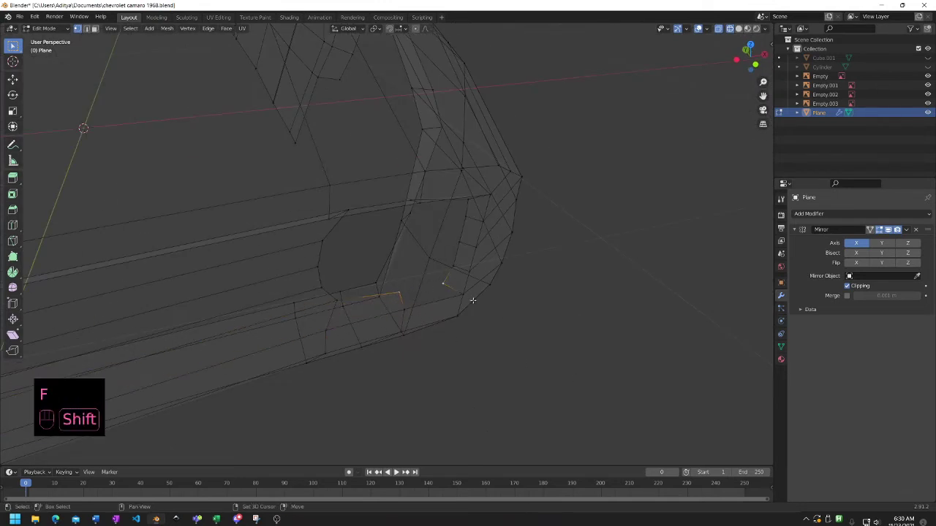
key("f")
- Return the viewport to solid shading and inspect the rebuilt lower rim, keeping its faces
middle_click_drag(396, 310, 438, 281)
key("x")
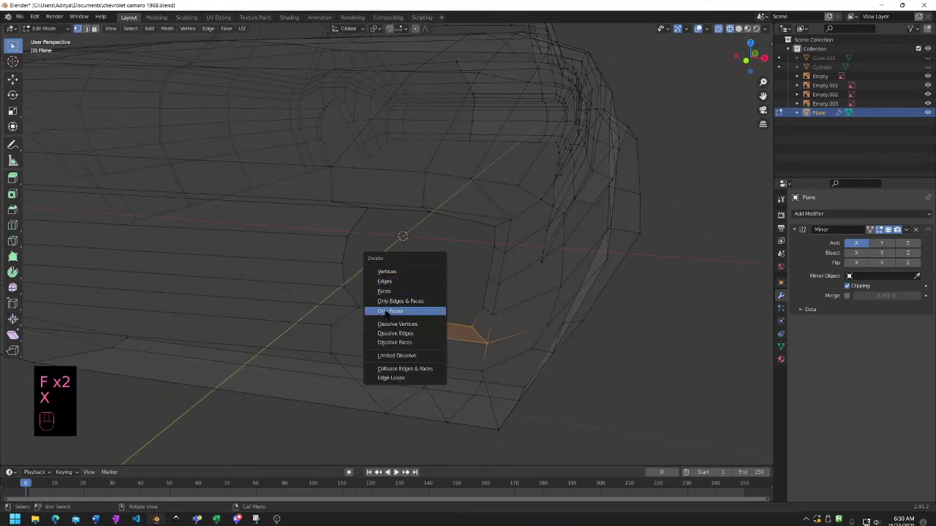
right_click(621, 250)
key("z")
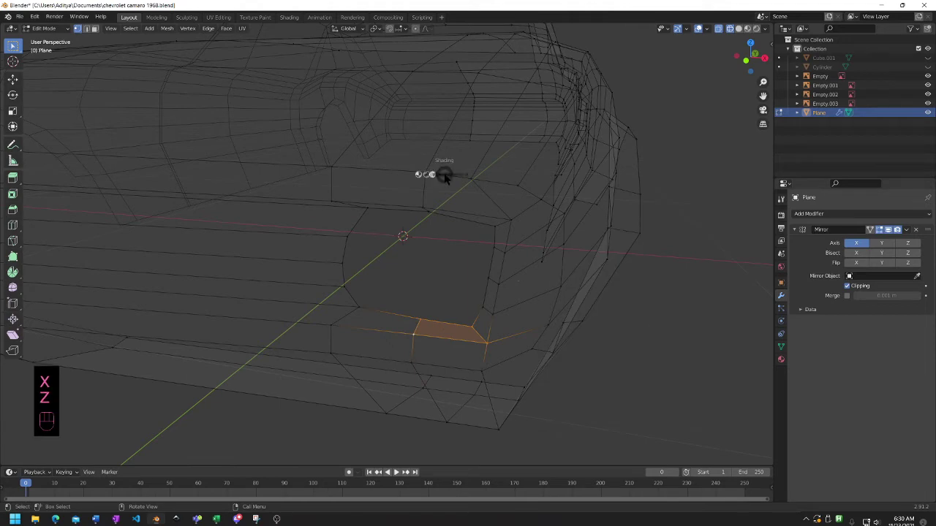
left_click(558, 197)
middle_click_drag(558, 197, 601, 188)
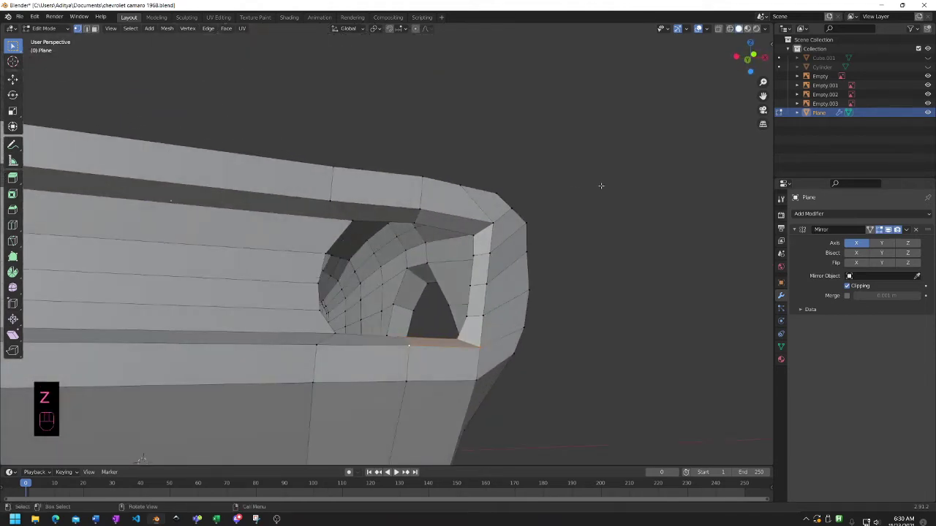
- Select the lower and upper rim edges of the grille opening, from the car's centre to above and below the headlight, in front view
key("KP_3")
key("KP_1")
scroll(600, 186, "down", 4)
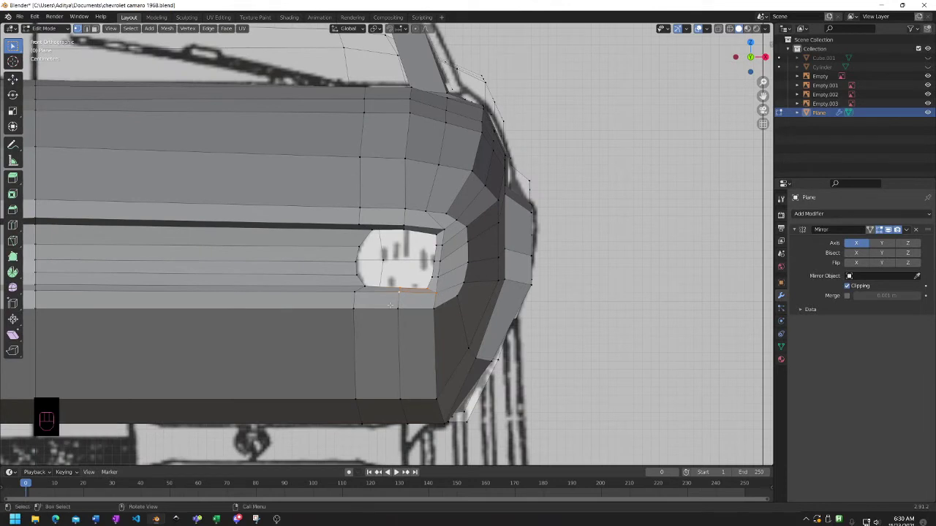
left_click(399, 293, "shift")
middle_click_drag(359, 319, 225, 311, "shift")
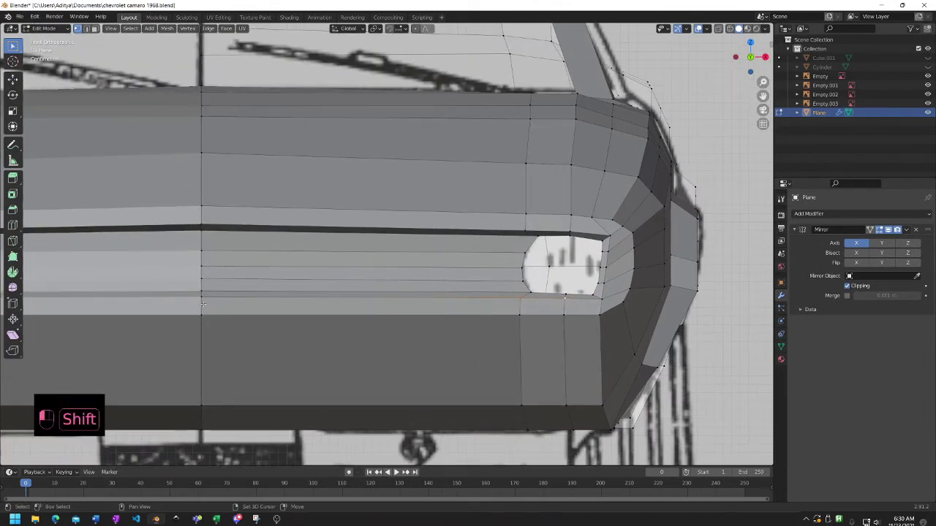
middle_click_drag(204, 267, 174, 220)
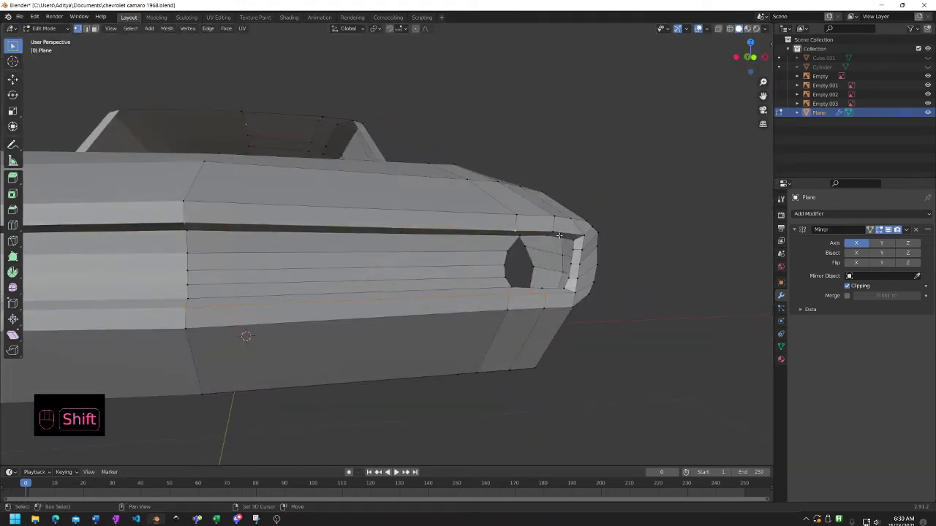
key("KP_3")
key("KP_2")
key("KP_1")
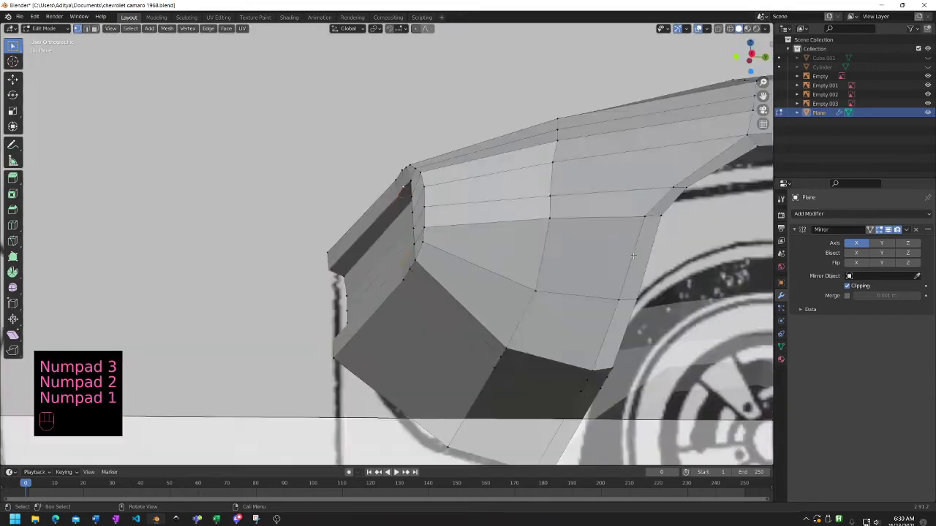
scroll(450, 237, "down", 1)
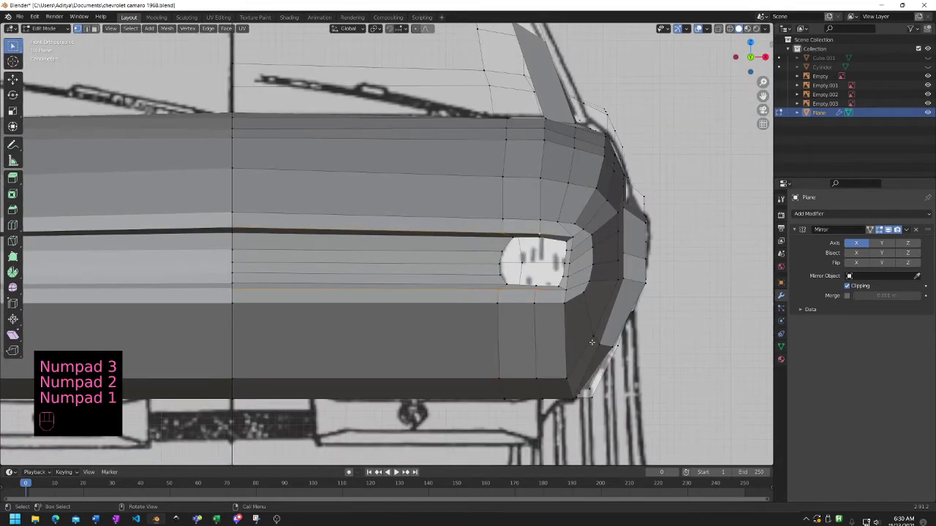
- Scale the selected rim edges up along the Z axis only, discarding the uniform scaling, to heighten the grille opening
key("s")
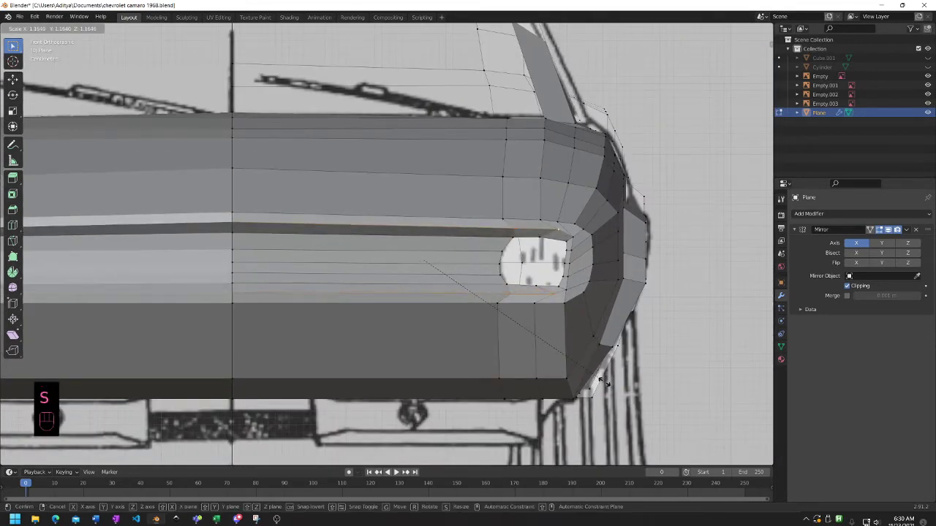
key("ctrl+z")
key("s")
key("z")
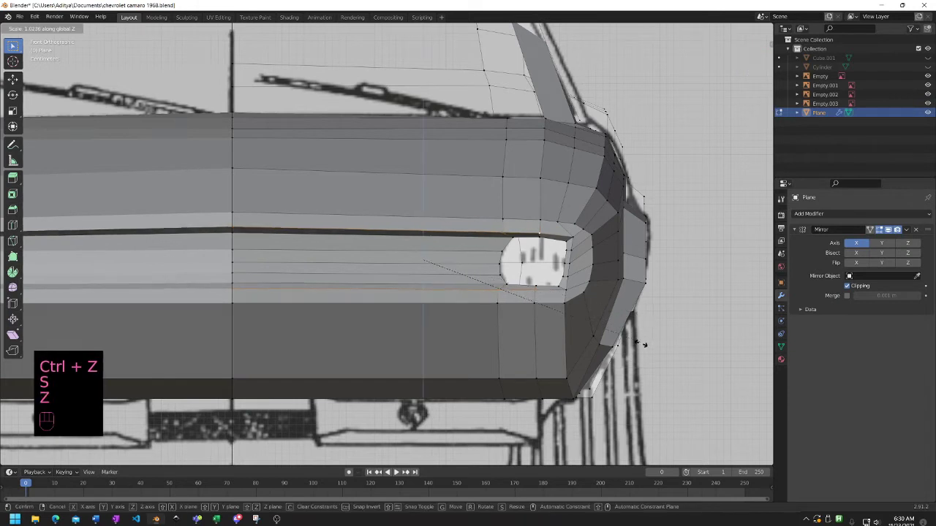
left_click(633, 451)
middle_click_drag(633, 451, 387, 464)
key("KP_3")
key("KP_1")
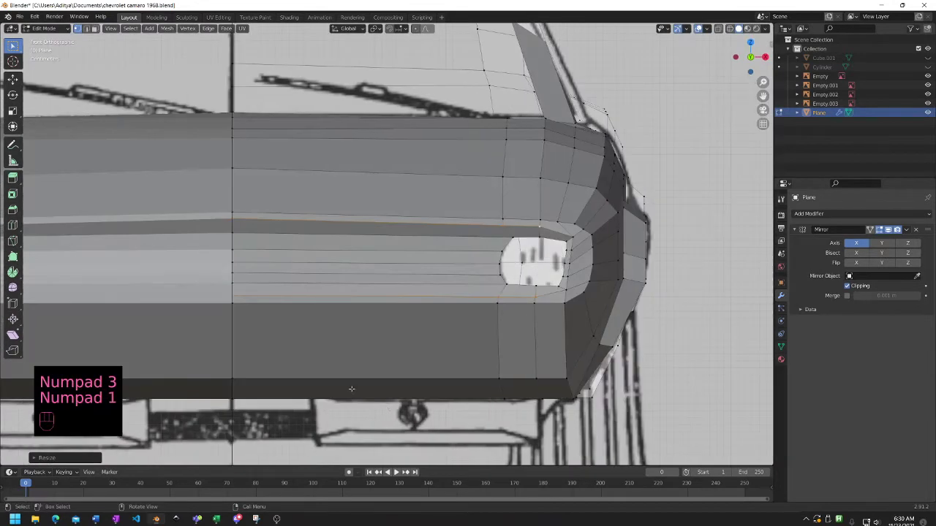
- Try to scale the selected grille rim edges uniformly and along Z, then undo the extra resizing
key("s")
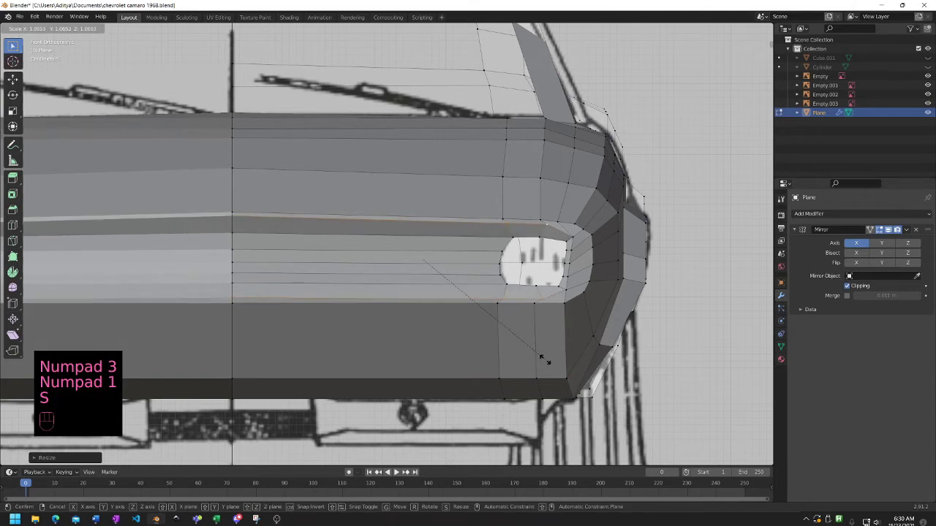
left_click(543, 360)
key("ctrl")
key("s")
key("z")
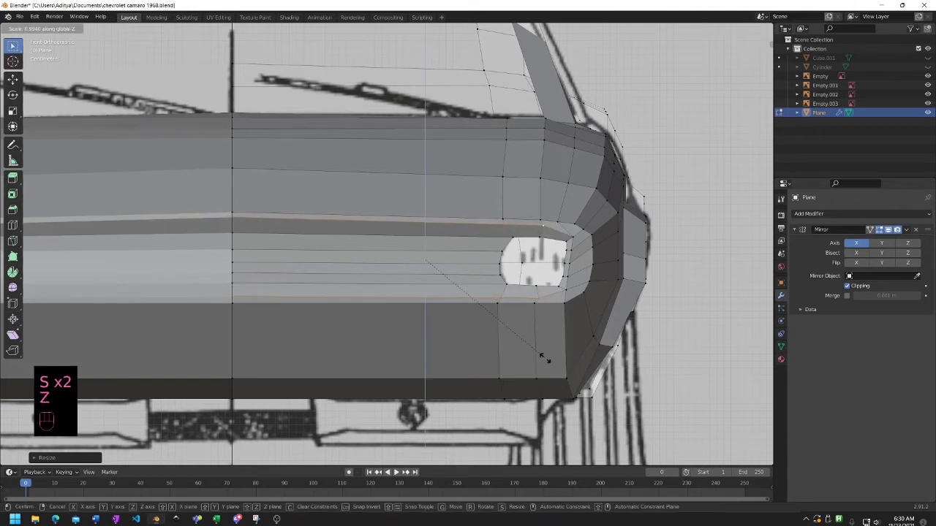
left_click(545, 366)
key("ctrl+z")
key("ctrl+z")
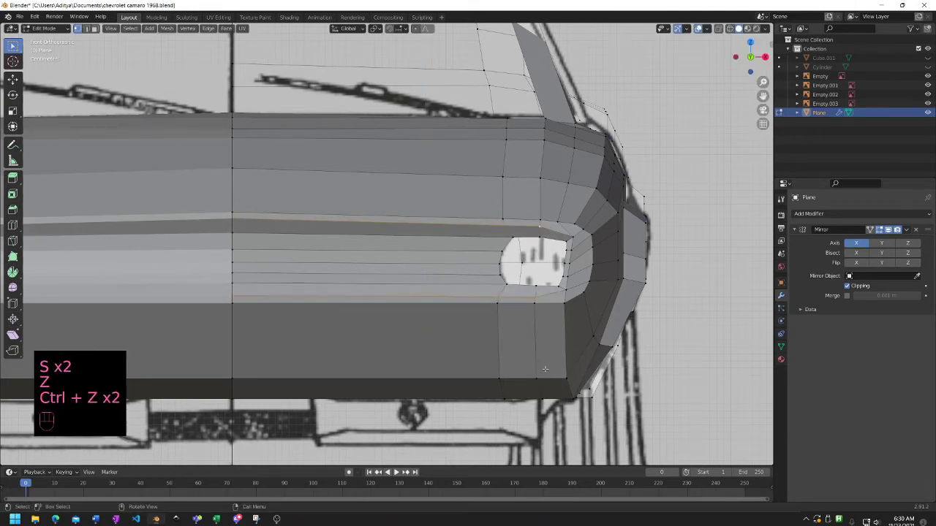
- Scale the grille rim edges up slightly more along the Z axis in front view and check the front end in perspective
key("s")
key("z")
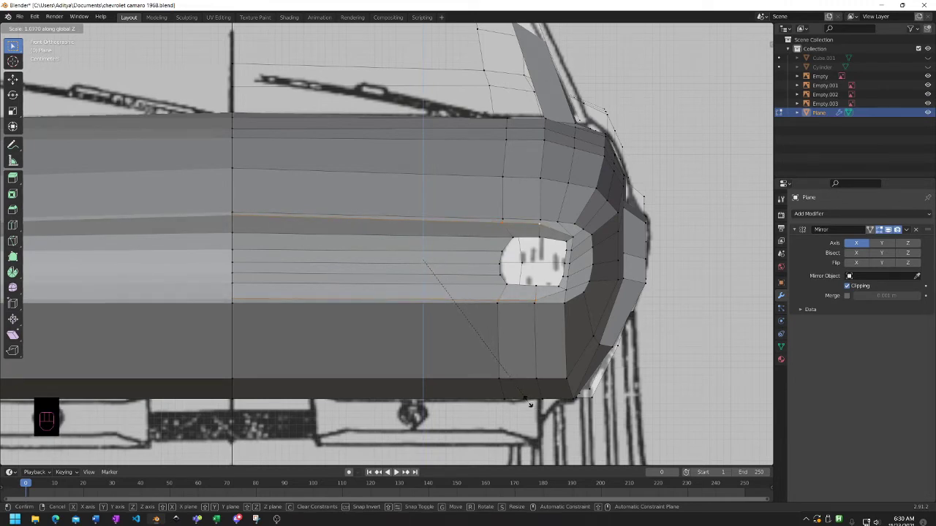
left_click(646, 373)
middle_click_drag(646, 373, 717, 404, "shift")
middle_click_drag(523, 373, 498, 377)
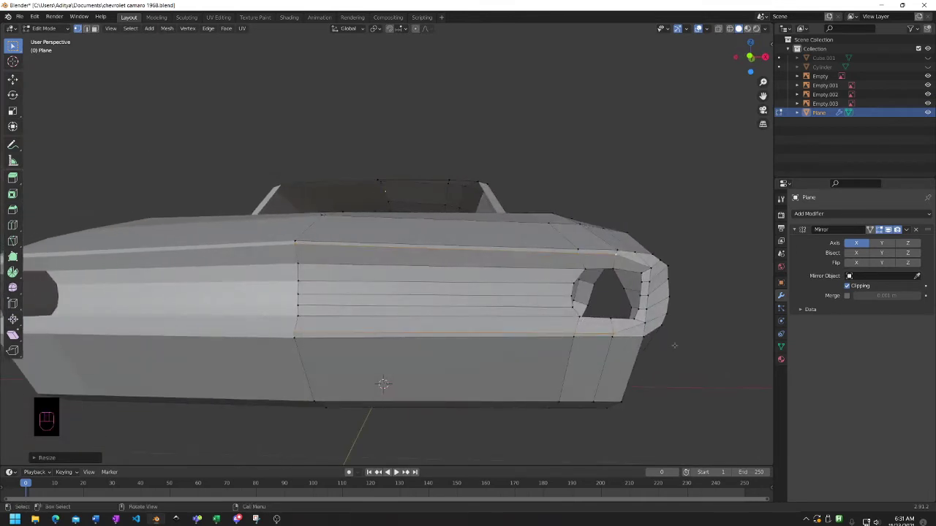
middle_click_drag(674, 345, 552, 340)
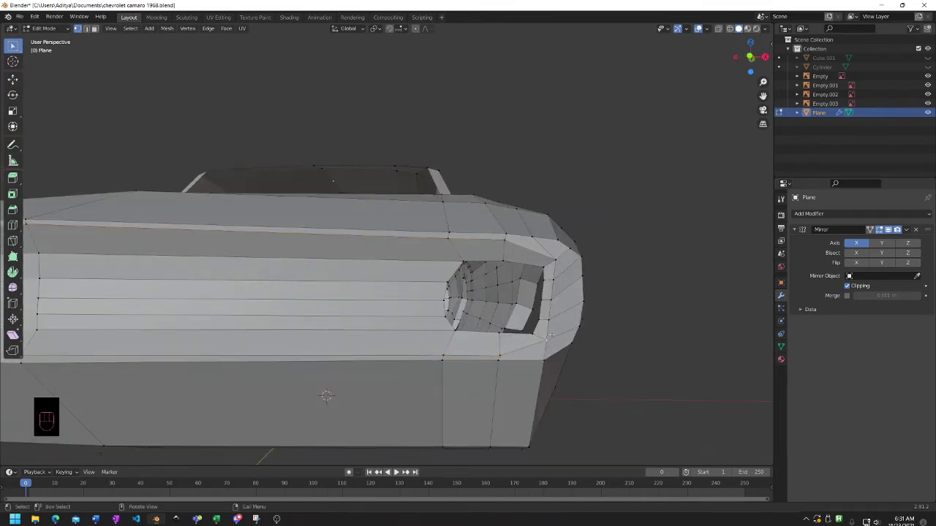
- Move the outer rim's lower corner vertex beside the headlight opening downward and the two vertices above it outward
key("g")
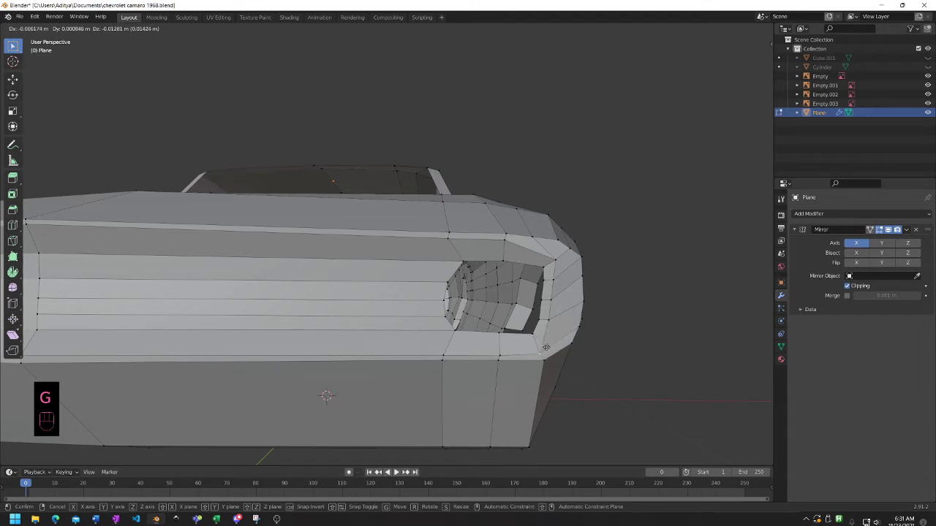
left_click(551, 349)
key("g")
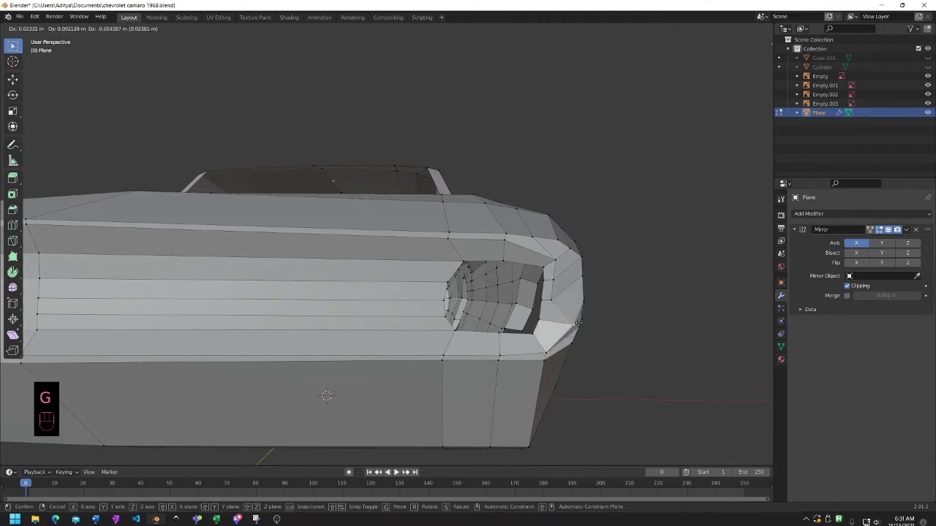
left_click(567, 319)
key("g")
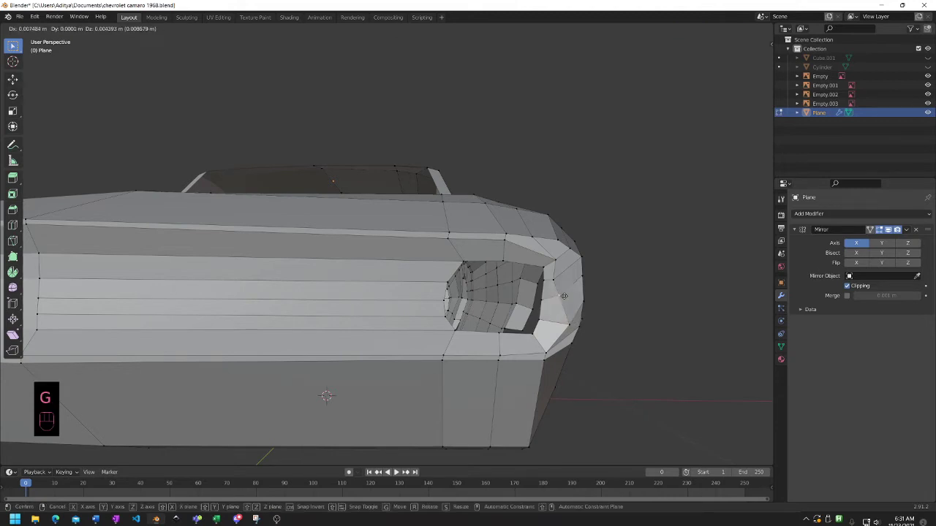
key("g")
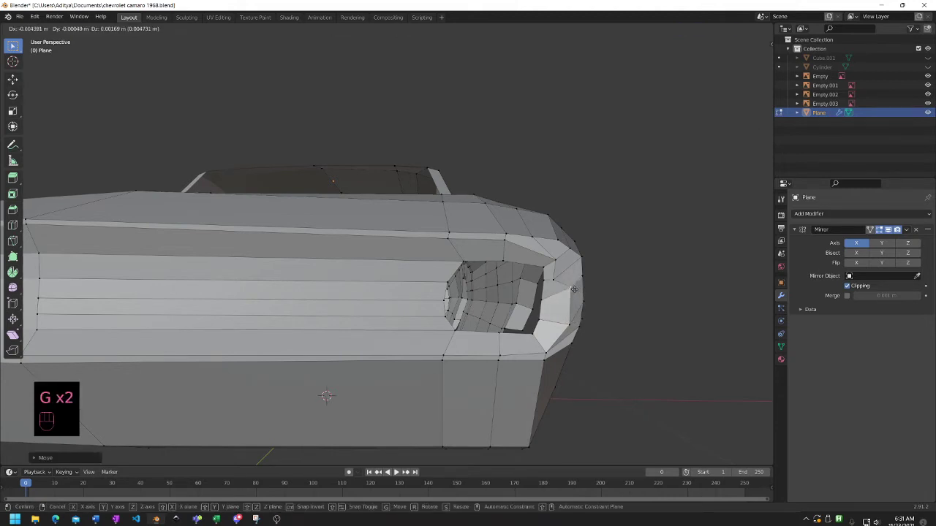
left_click(574, 320)
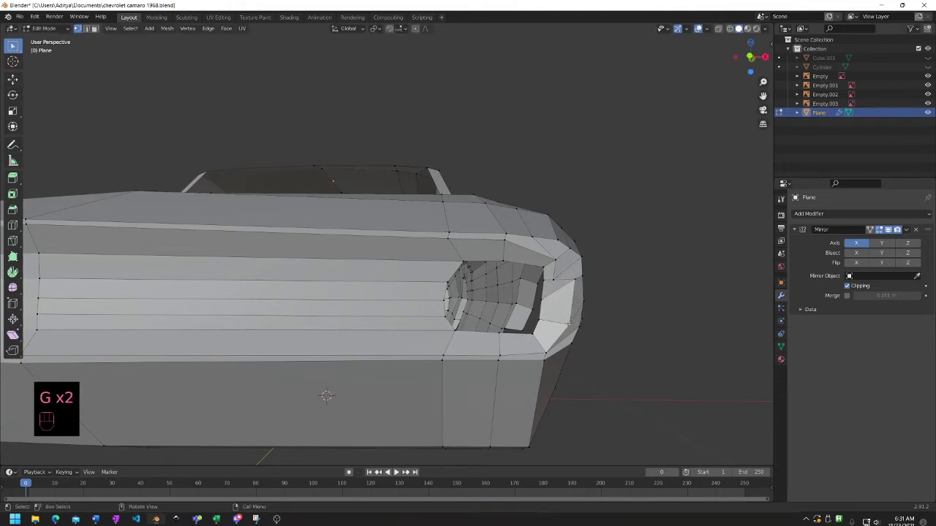
- Try to move the outer rim vertices beside the headlight opening freely outward and upward toward the fender edge
key("g")
left_click(562, 349)
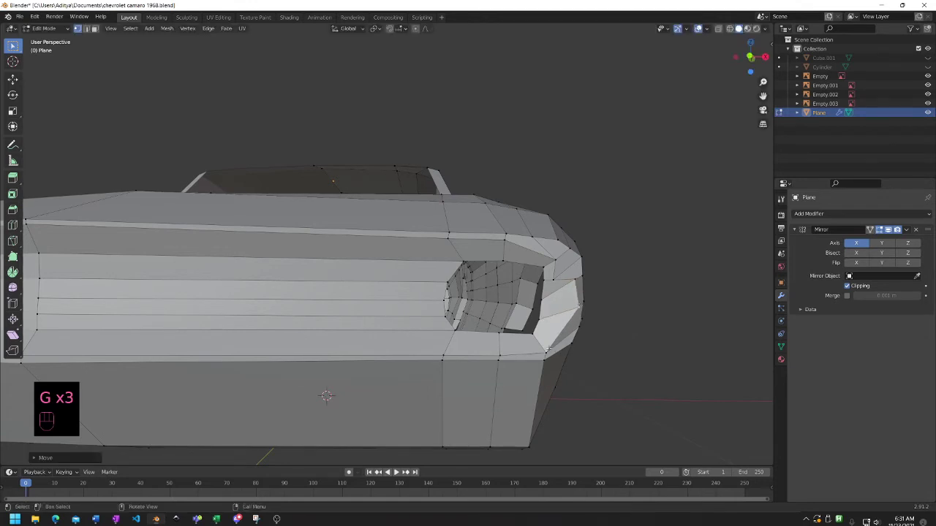
key("g")
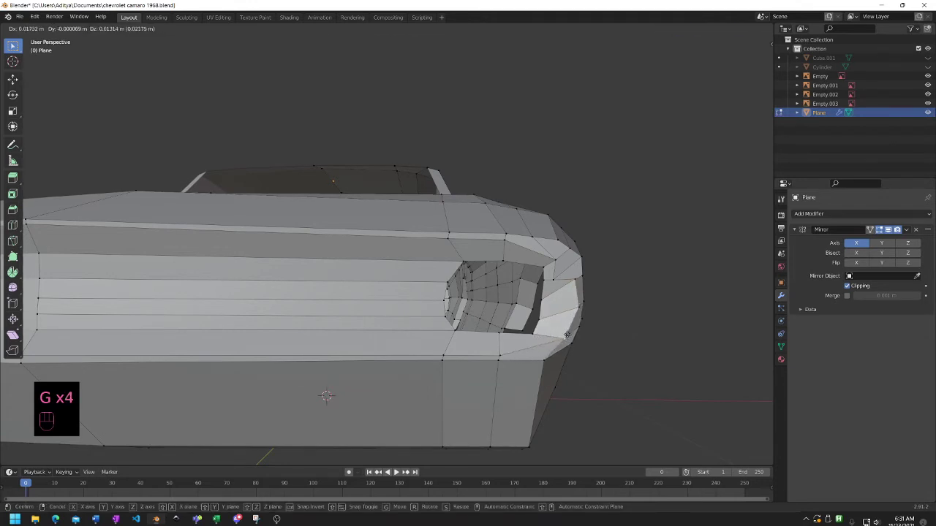
left_click(576, 327)
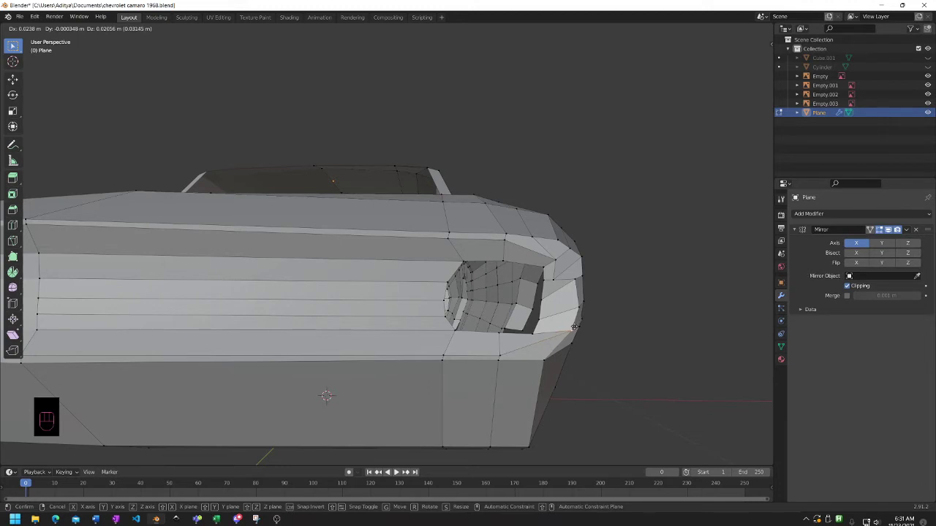
key("g")
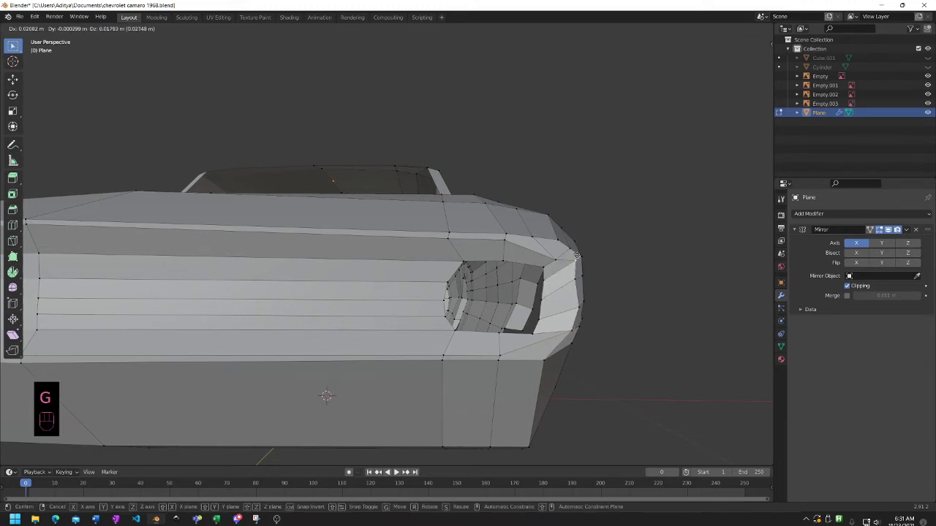
left_click(577, 255)
scroll(589, 268, "up", 5)
middle_click_drag(585, 282, 405, 263, "shift")
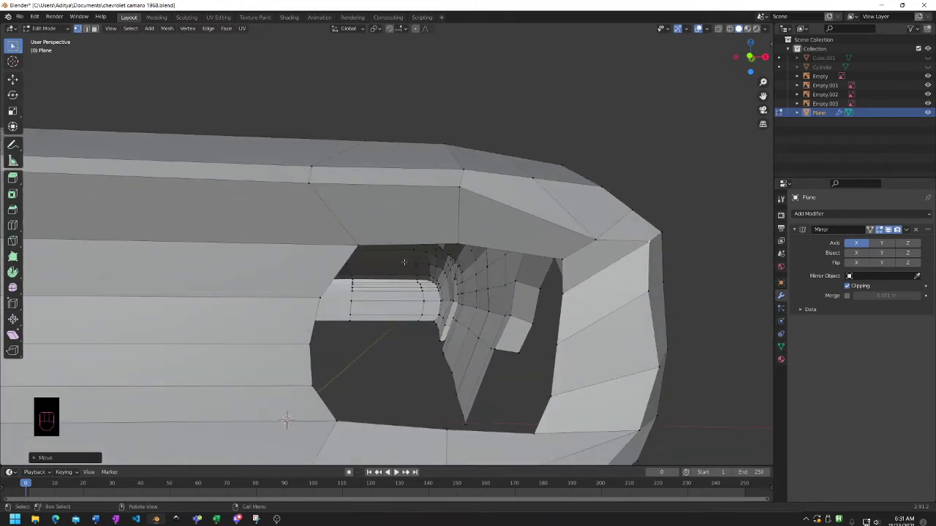
- Undo the freehand moves of the outer rim vertices beside the headlight opening
key("ctrl+z")
key("ctrl+z")
key("ctrl+z")
key("ctrl+z")
key("ctrl+z")
key("ctrl+z")
key("ctrl+z")
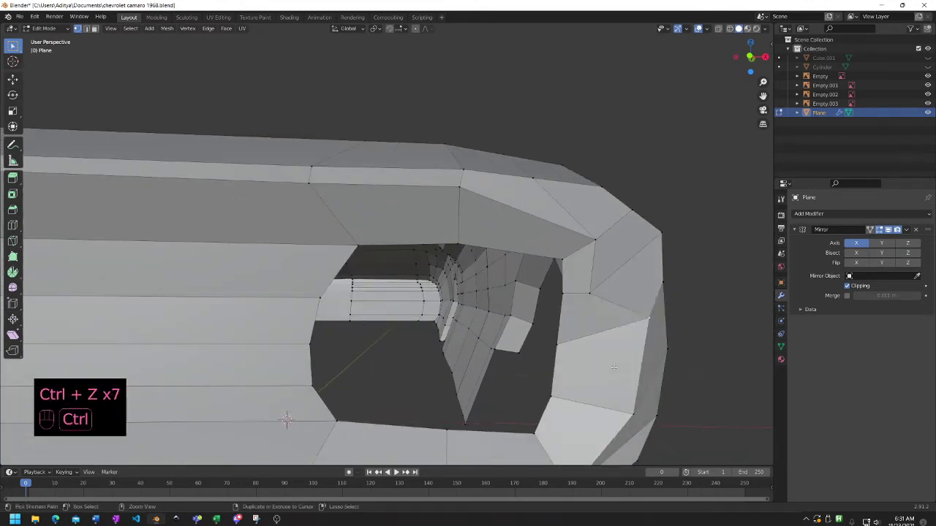
key("ctrl+z")
key("ctrl+z")
key("ctrl+z")
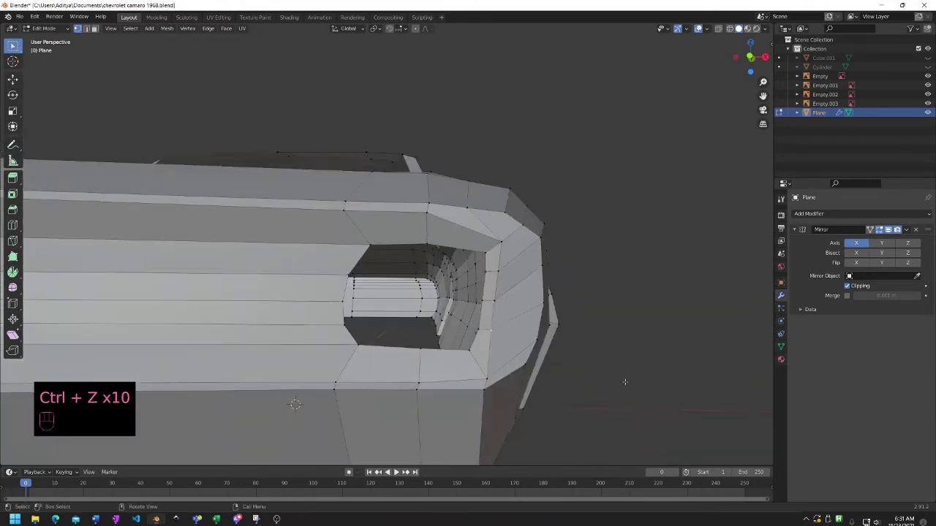
- Vertex-slide the rim's lower corner vertex and the vertex above it outward along their edges beside the headlight opening
key("g")
key("g")
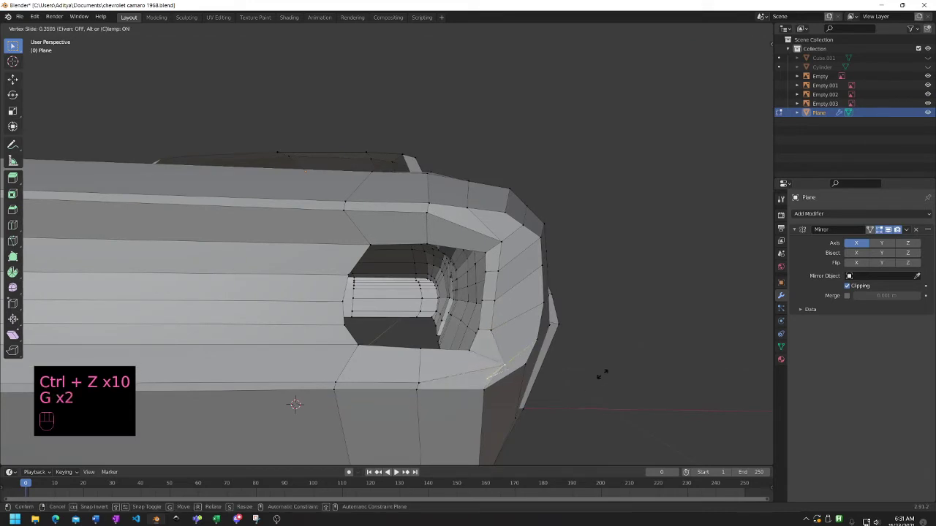
left_click(618, 371)
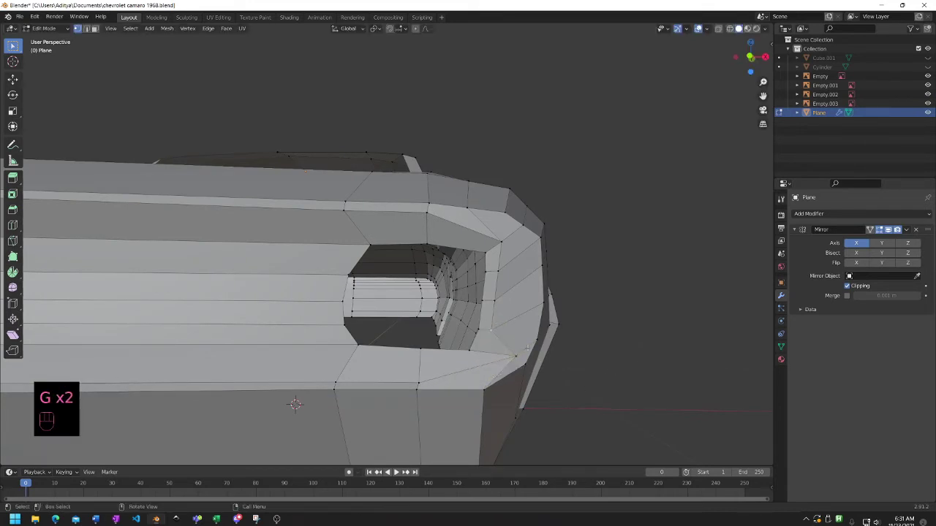
key("g")
key("g")
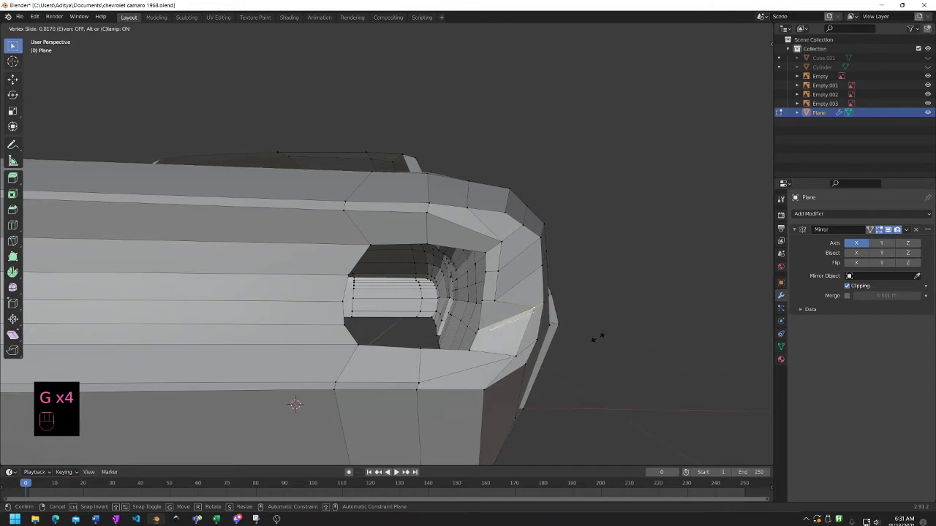
left_click(564, 318)
key("g")
key("g")
key("g")
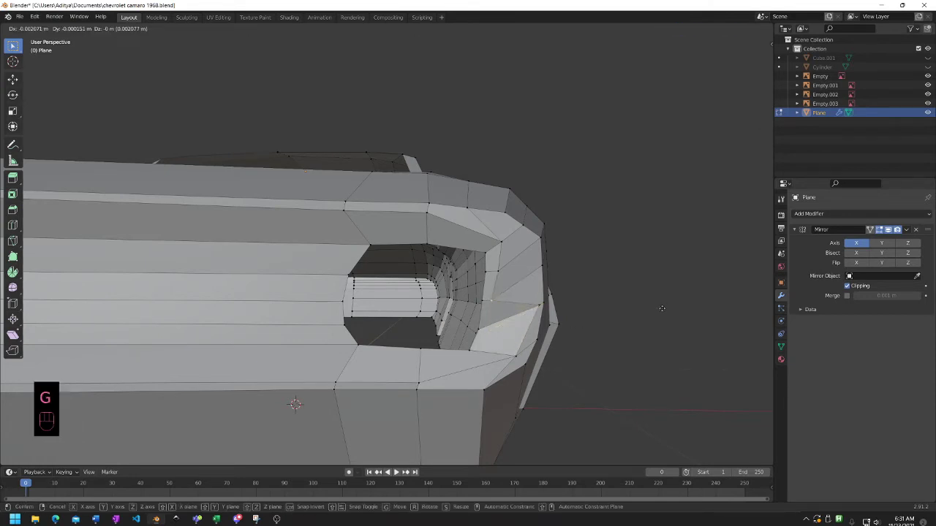
left_click(684, 308)
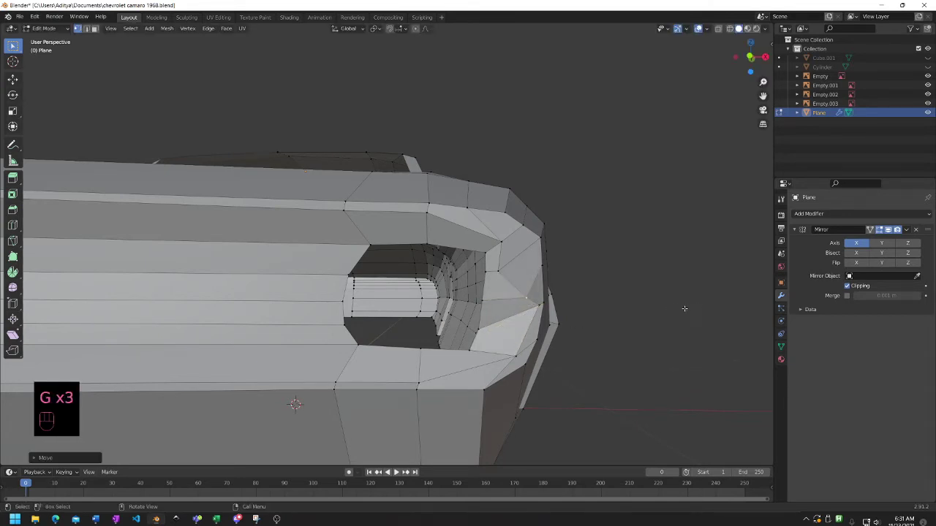
key("ctrl+z")
- Vertex-slide the three remaining upper rim vertices outward along their edges, up to the rim's upper corner
key("g")
key("g")
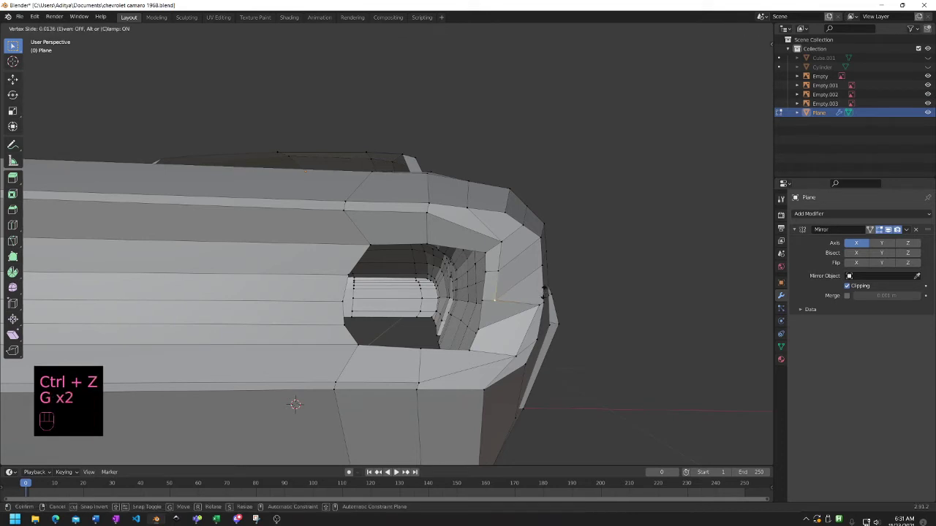
left_click(589, 265)
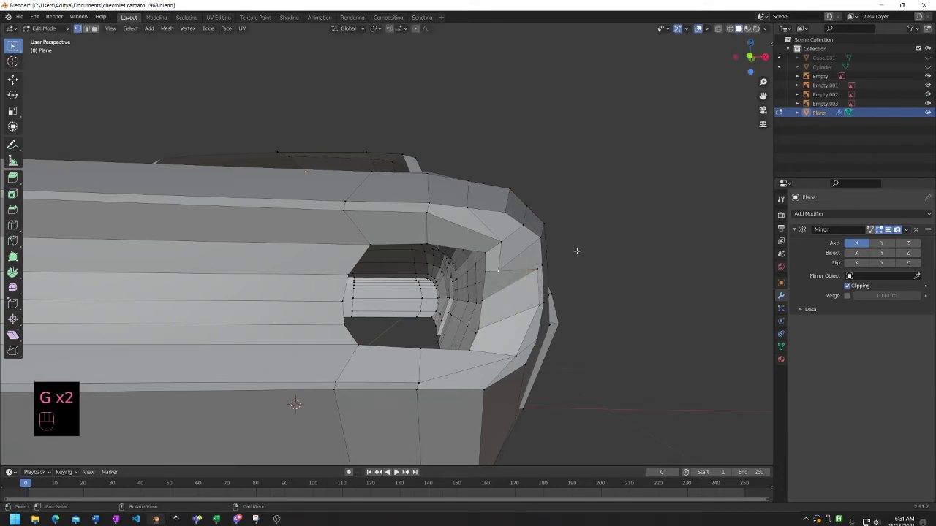
key("g")
key("g")
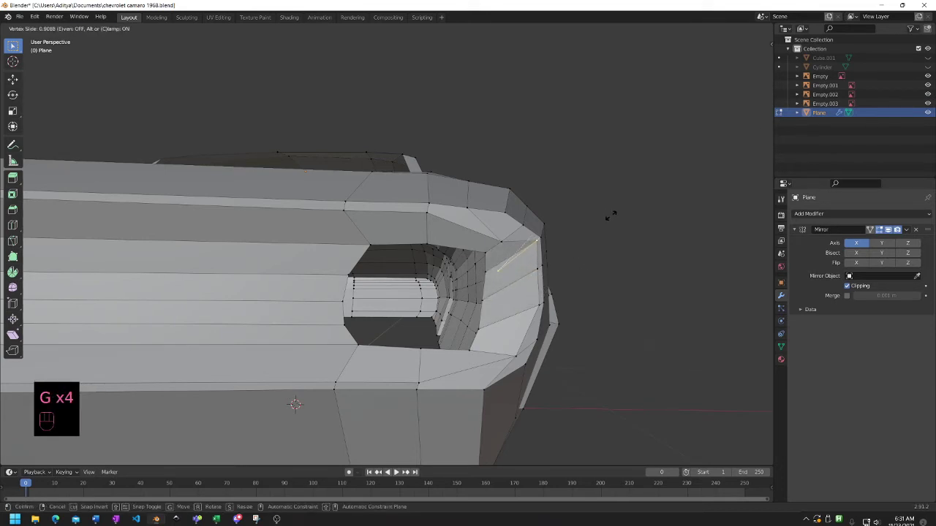
left_click(605, 219)
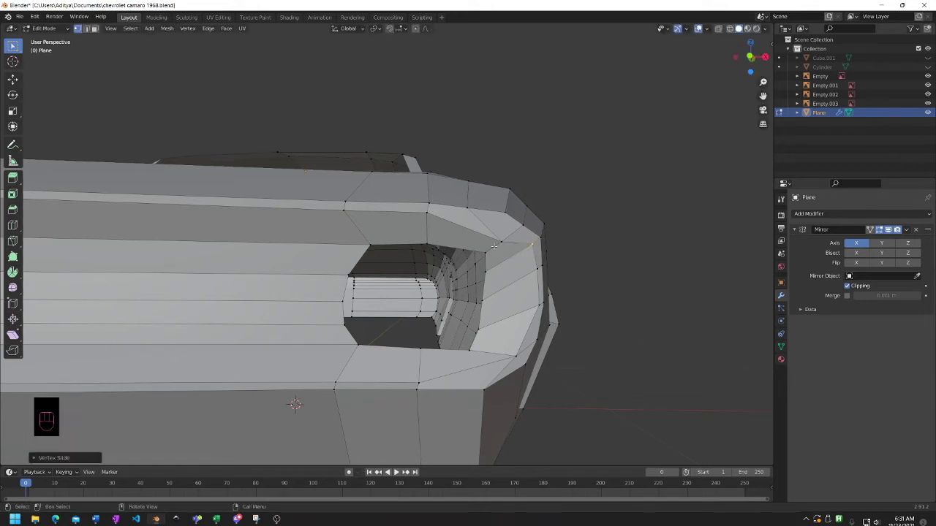
key("g")
key("g")
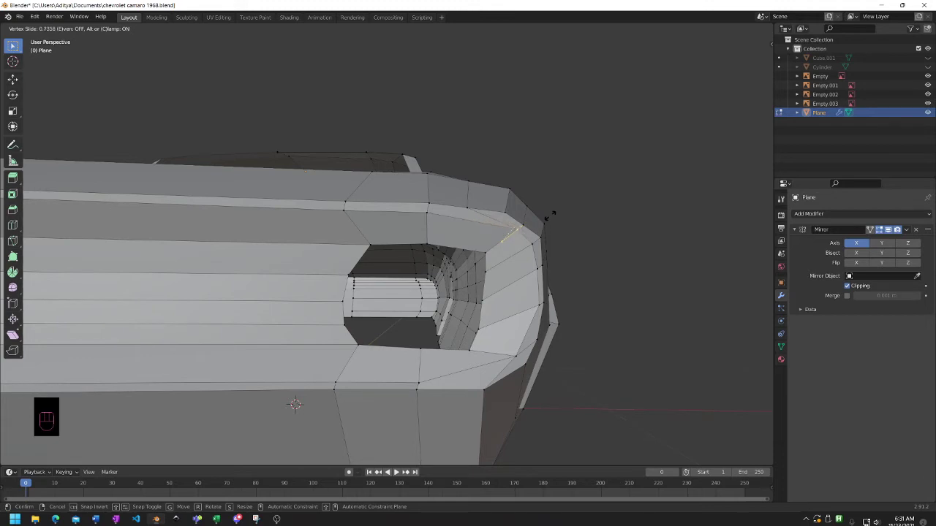
left_click(553, 213)
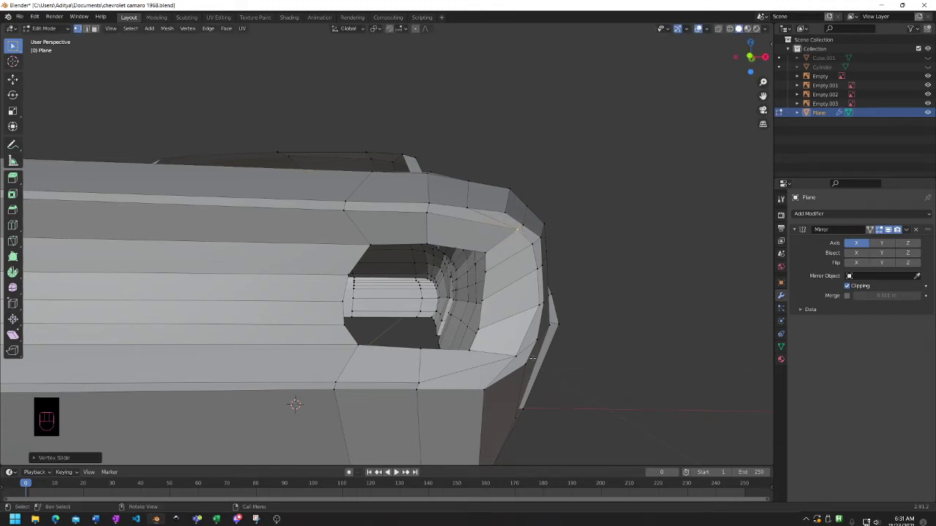
- Slide the rim's lower corner vertex back inward along its edge and nudge it slightly beside the headlight opening
left_click(520, 351)
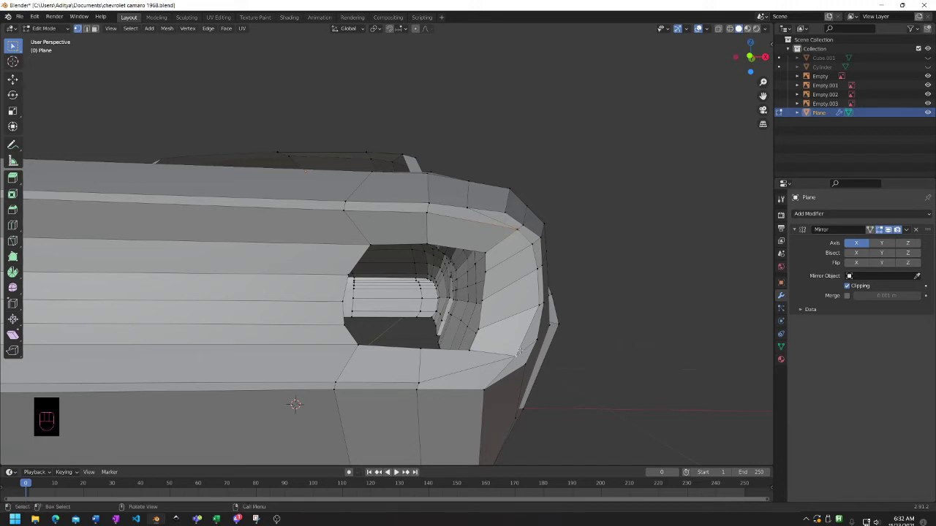
key("g")
key("g")
left_click(488, 371)
key("g")
key("g")
left_click(509, 364)
key("g")
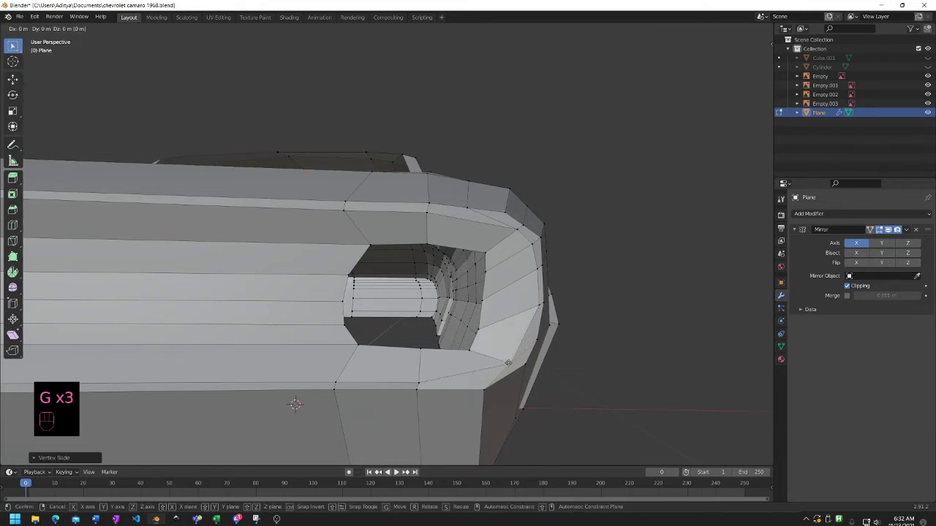
left_click(512, 366)
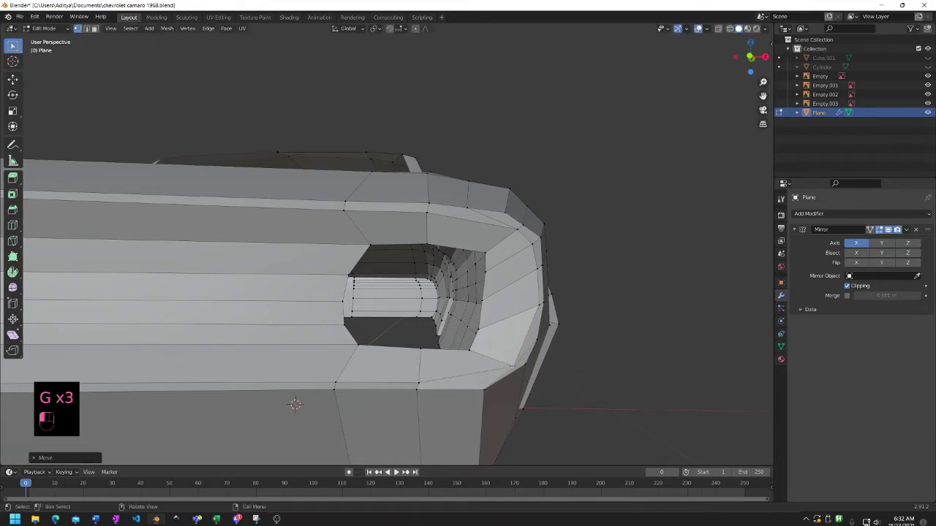
- Slide the rim's upper corner vertex inward along the top edge above the headlight opening
left_click(519, 228)
key("g")
key("g")
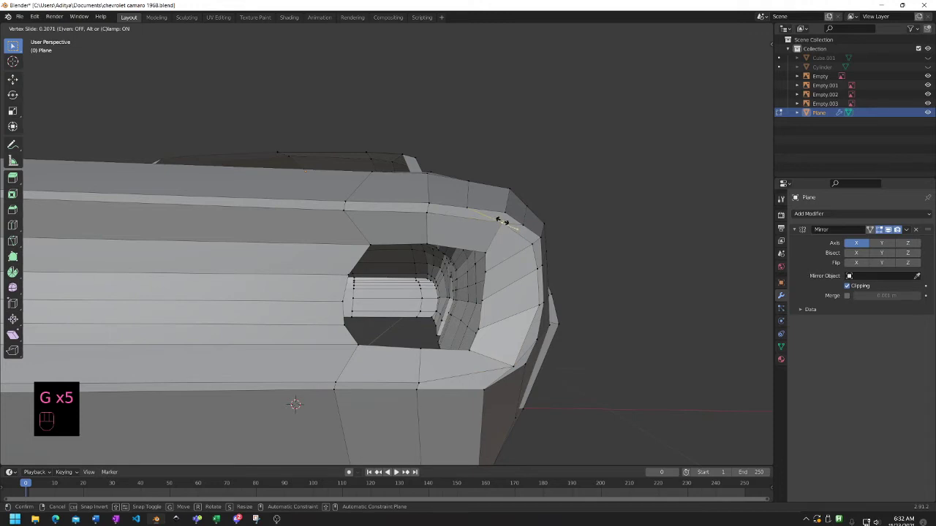
left_click(502, 220)
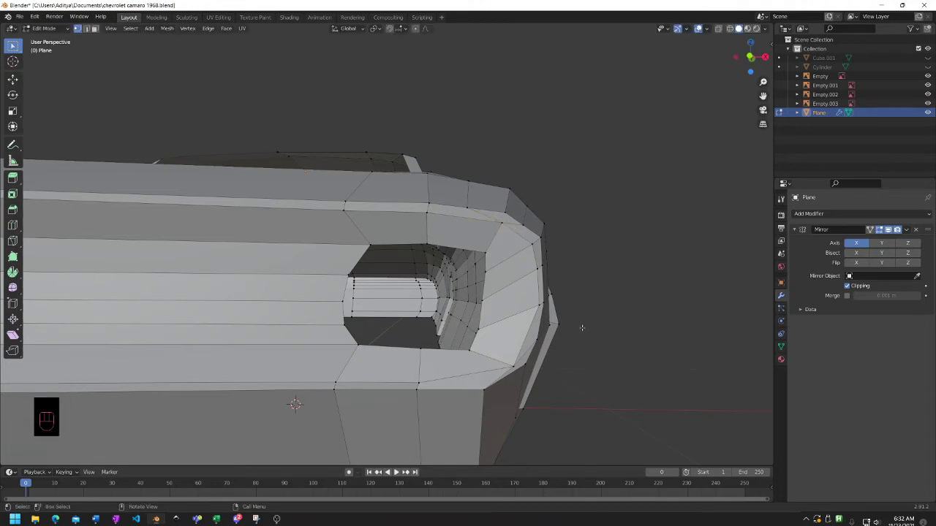
- Check the headlight rim from a raised angle and move its lower corner vertex slightly inward
middle_click_drag(579, 328, 446, 344)
scroll(446, 344, "up", 3)
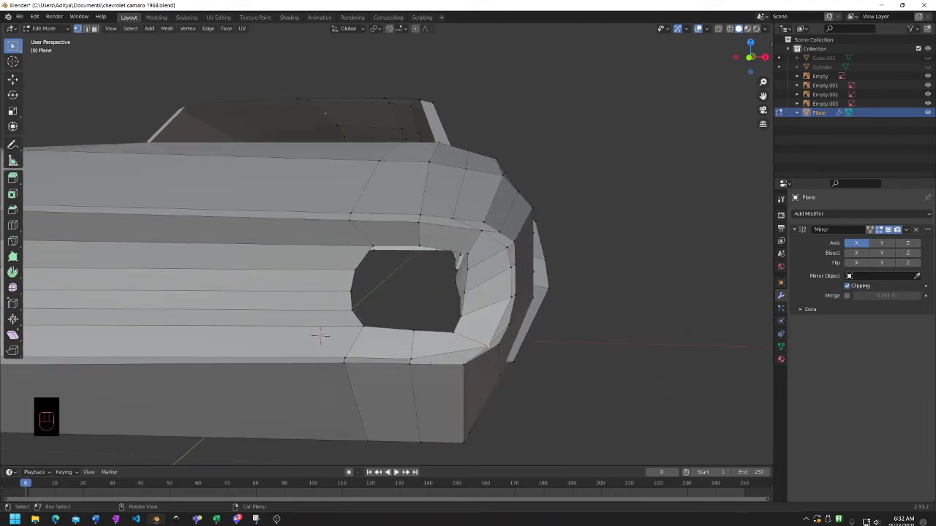
middle_click_drag(439, 369, 478, 381)
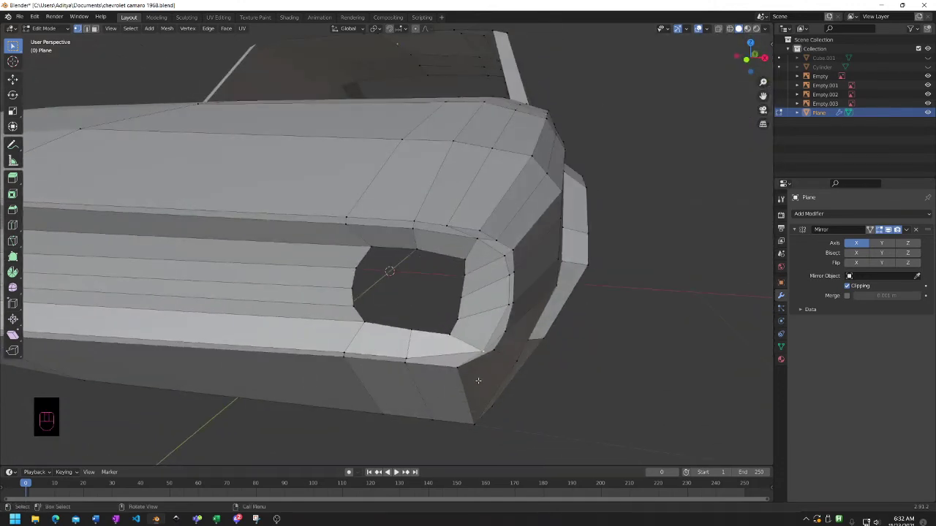
key("g")
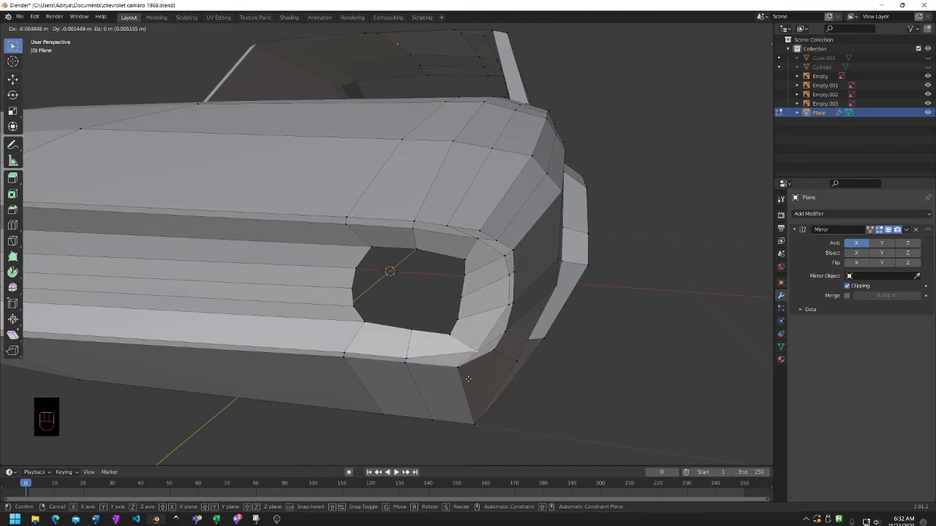
left_click(473, 377)
- Try to raise the front body corner vertex just below the headlight rim, then undo the move
middle_click_drag(451, 337, 463, 404)
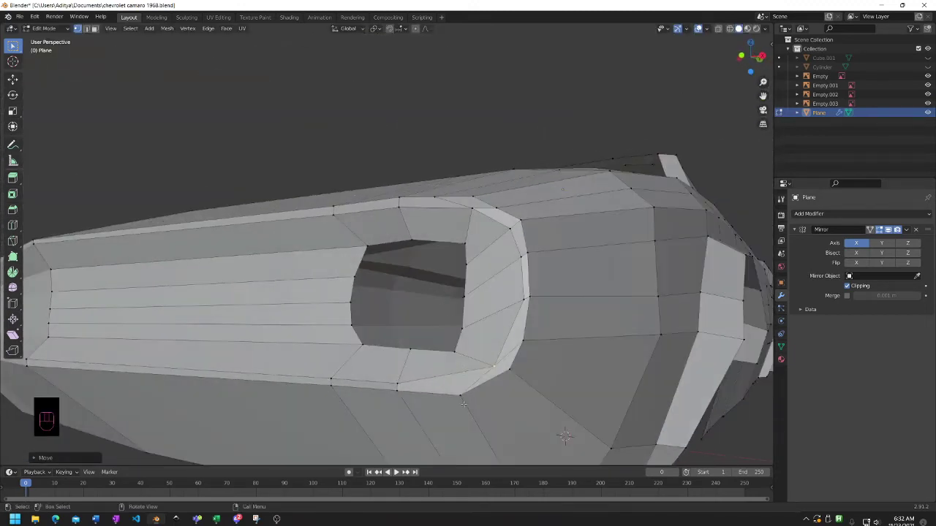
left_click(464, 396)
key("g")
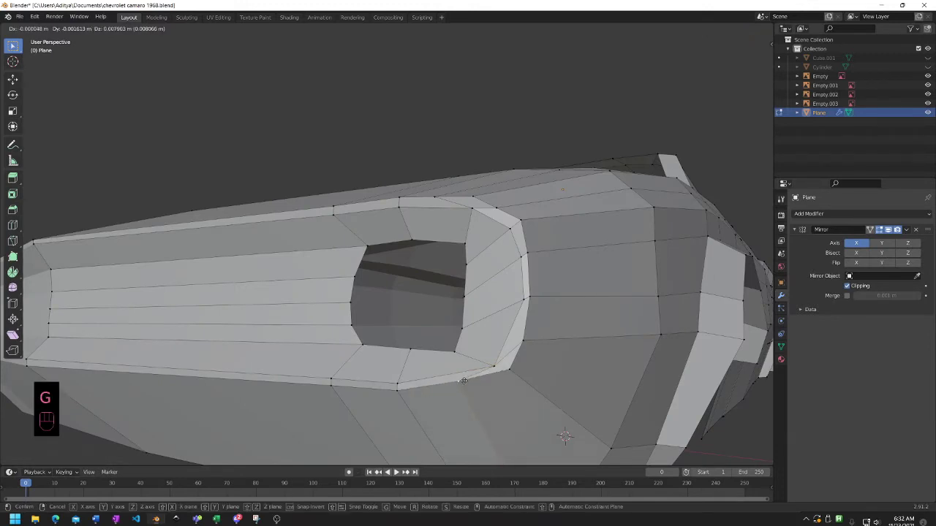
left_click(487, 368)
middle_click_drag(488, 368, 188, 439)
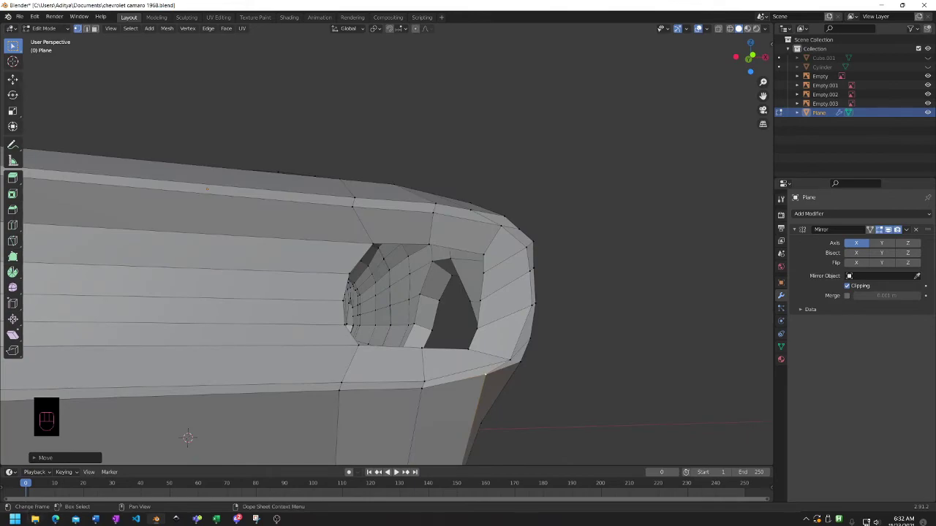
left_click(56, 518)
left_click(156, 518)
key("ctrl+z")
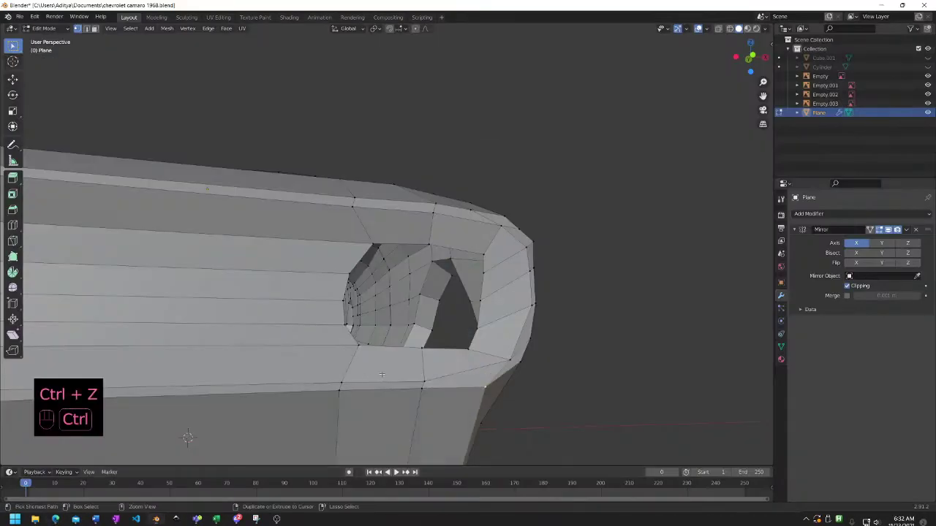
- Select the upper and lower inner edge vertices around the headlight opening and scale them apart along Z to enlarge the opening
scroll(598, 396, "down", 5)
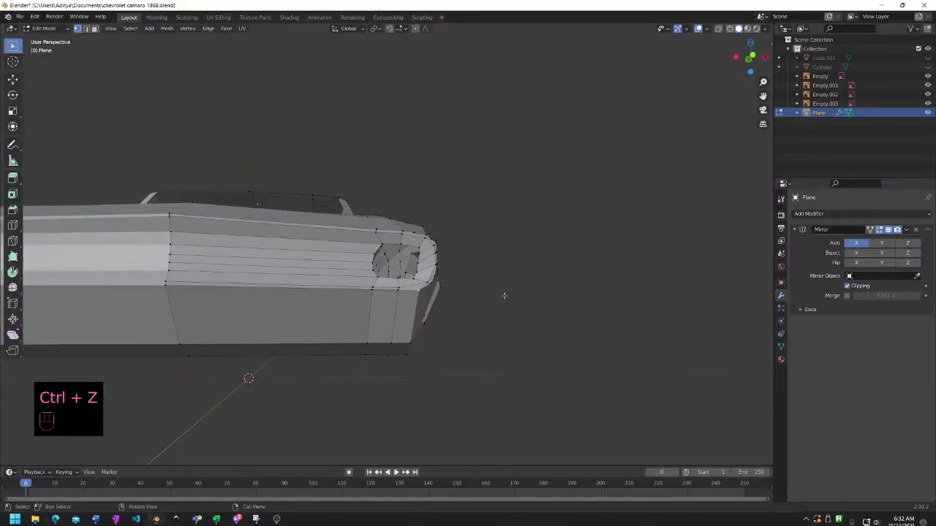
scroll(522, 269, "up", 6)
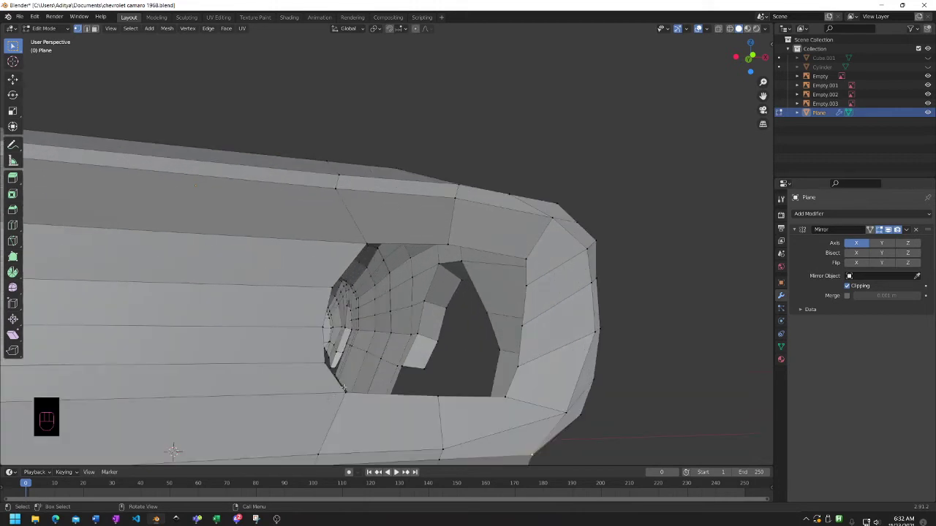
scroll(354, 376, "down", 2)
left_click(336, 329, "shift")
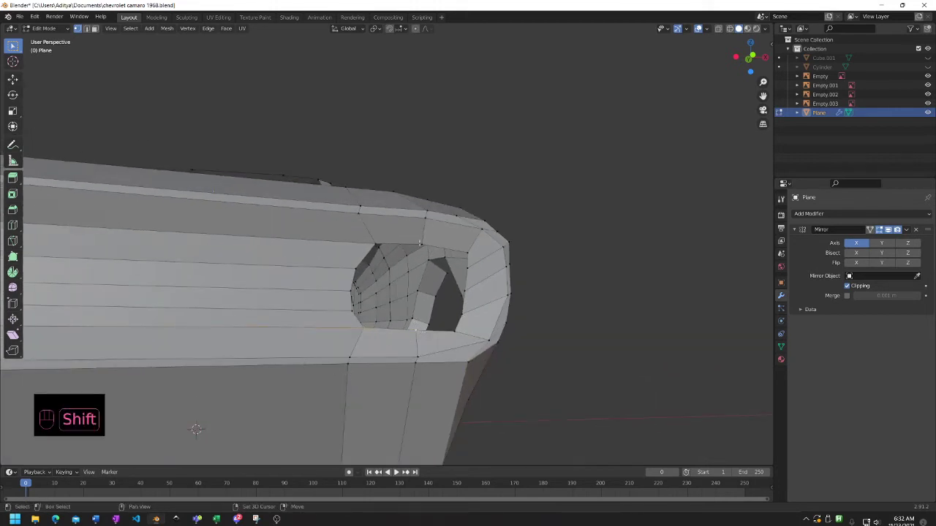
scroll(374, 241, "down", 5)
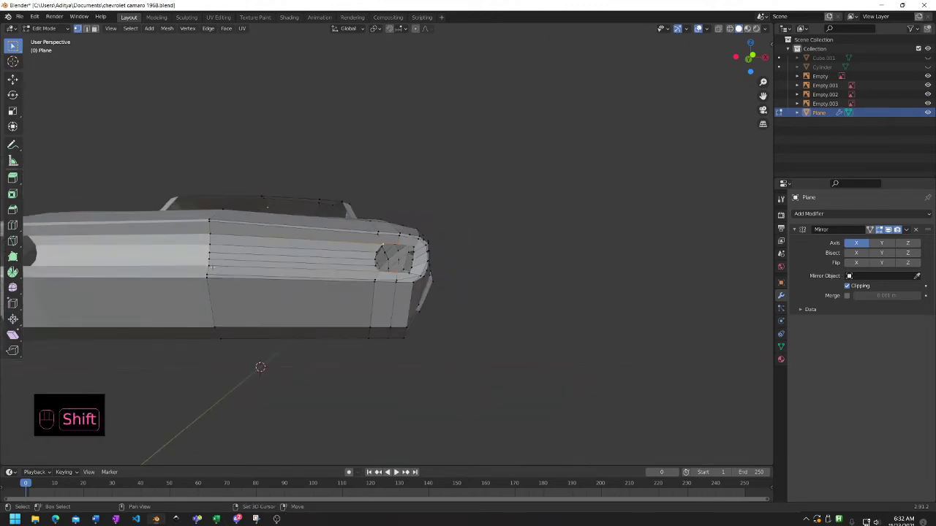
key("KP_3")
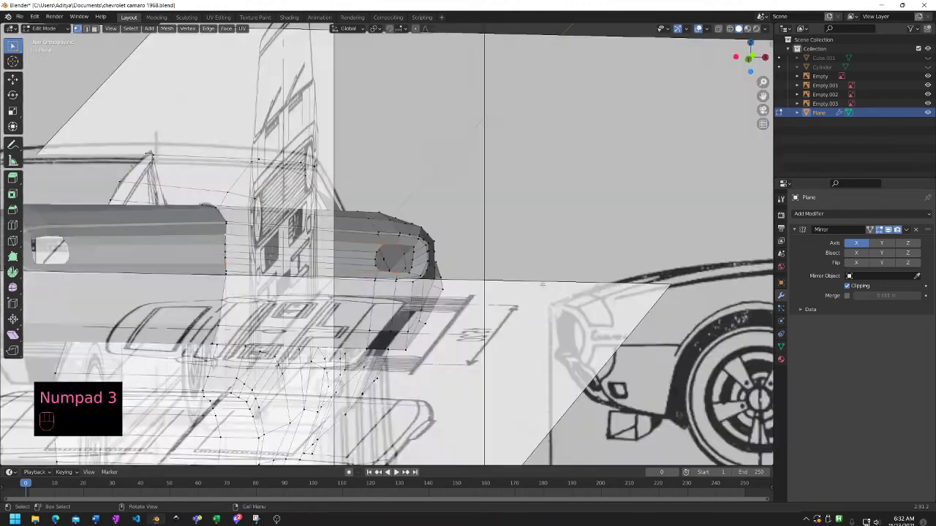
key("KP_1")
scroll(349, 238, "up", 3)
middle_click_drag(349, 238, 496, 248, "shift")
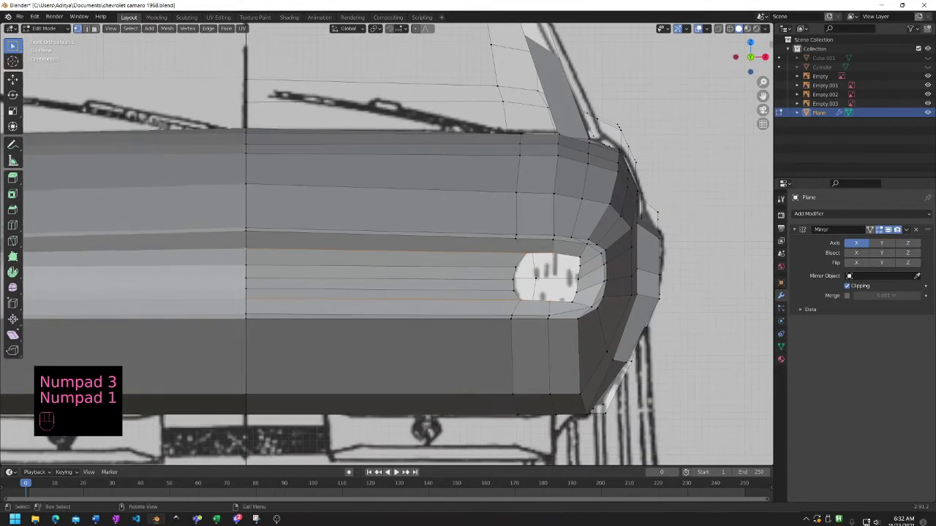
key("s")
key("z")
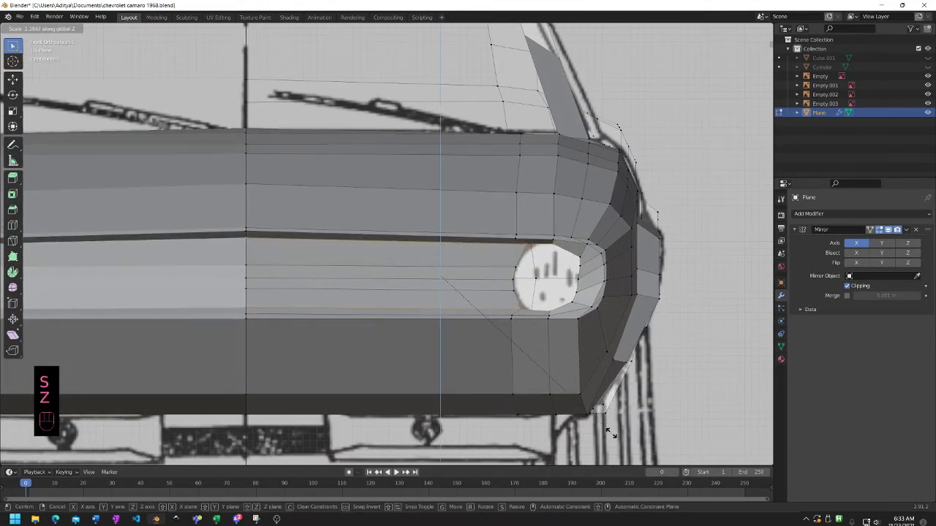
left_click(590, 356)
- Slide the two lower vertices on the headlight opening's outer side outward along their edges to follow the round lamp outline
left_click(593, 268)
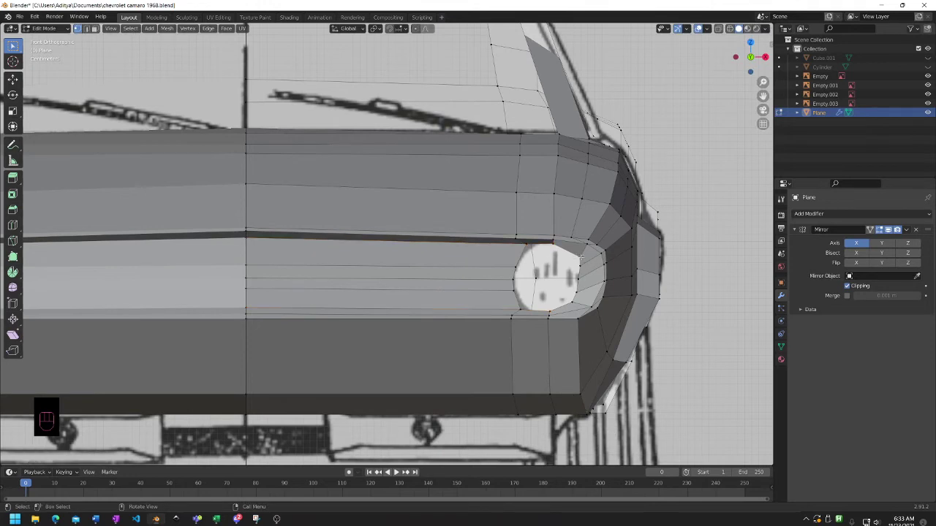
scroll(627, 343, "up", 4)
middle_click_drag(627, 343, 276, 341, "shift")
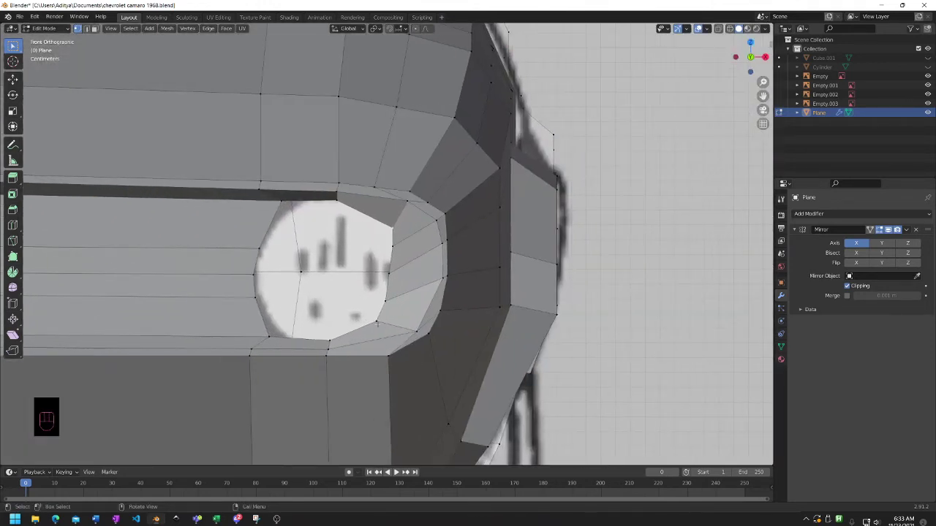
key("g")
key("g")
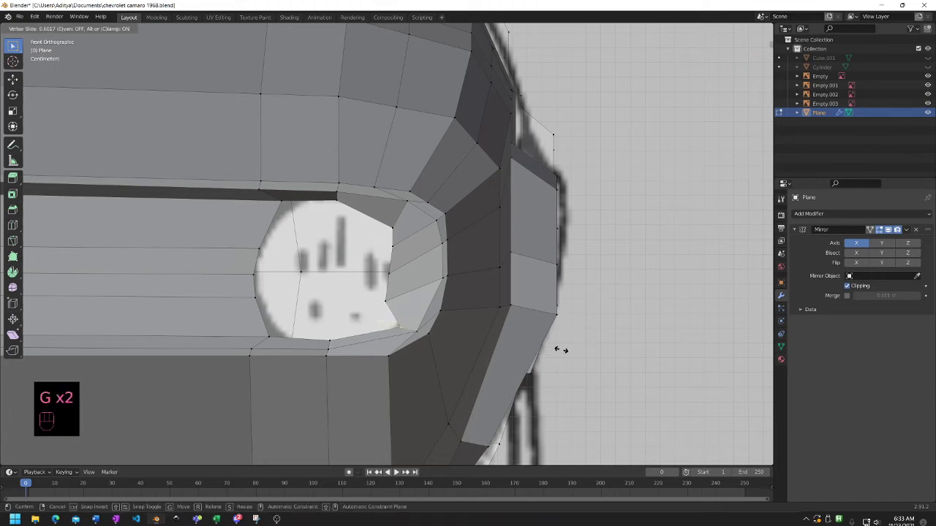
left_click(561, 349)
key("g")
key("g")
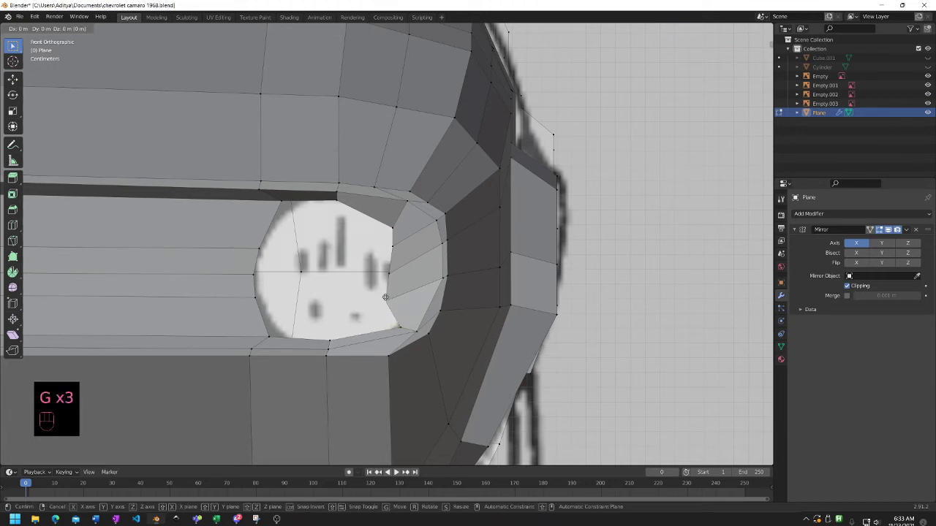
left_click(406, 291)
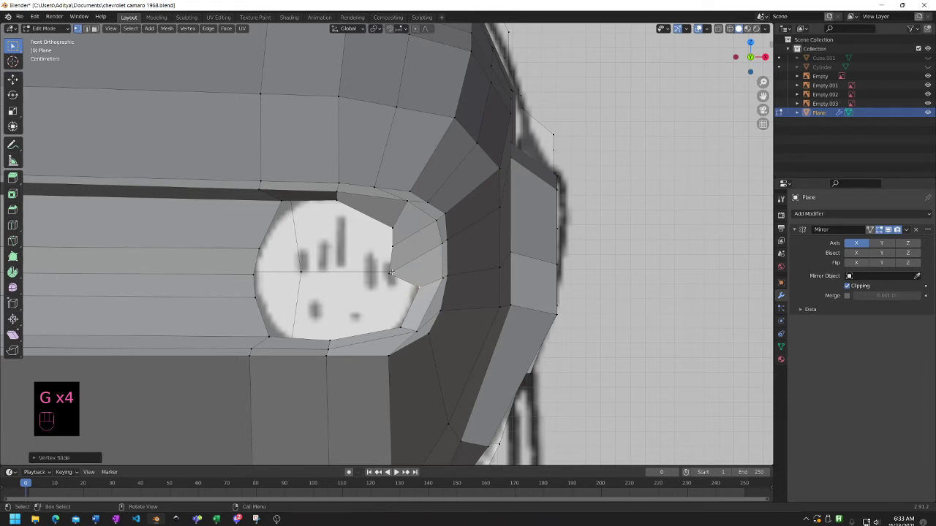
- Slide the middle and upper vertices on the headlight opening's outer side outward along their edges to round off the opening
key("g")
key("g")
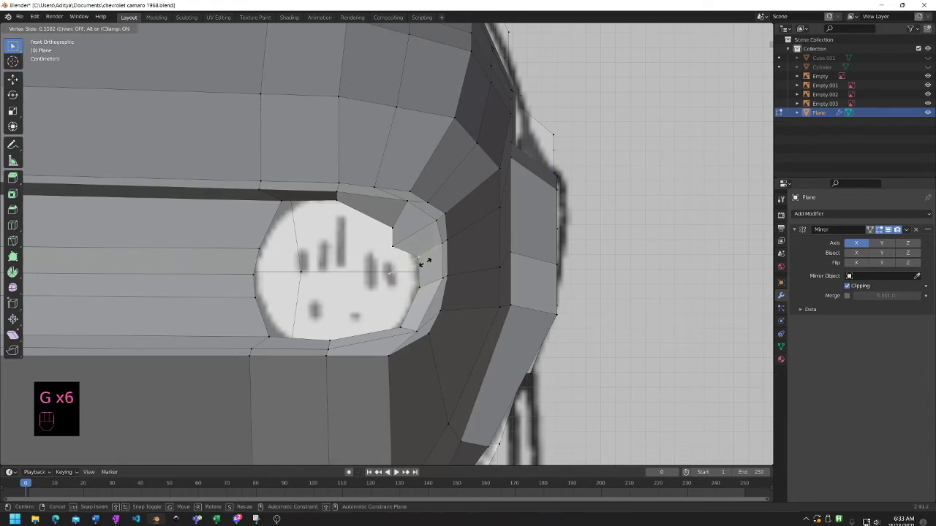
left_click(428, 262)
key("g")
key("g")
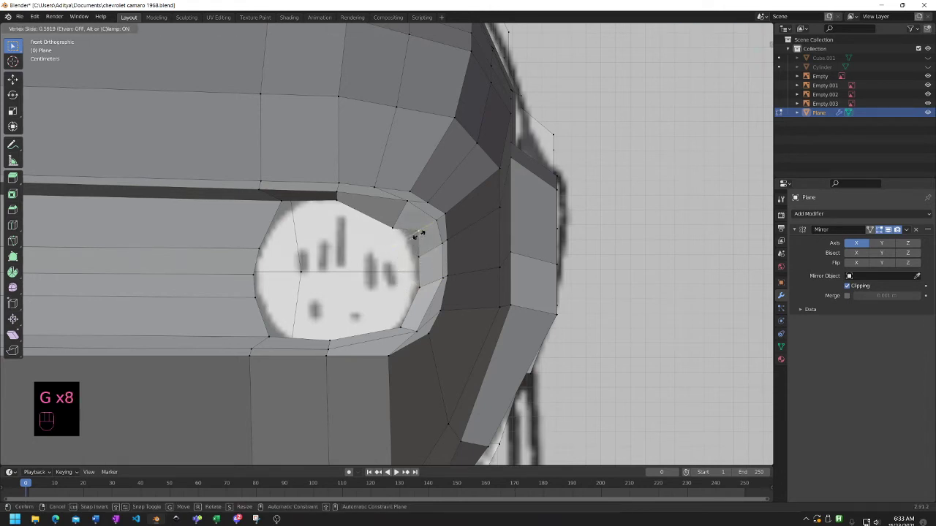
left_click(415, 234)
key("g")
key("g")
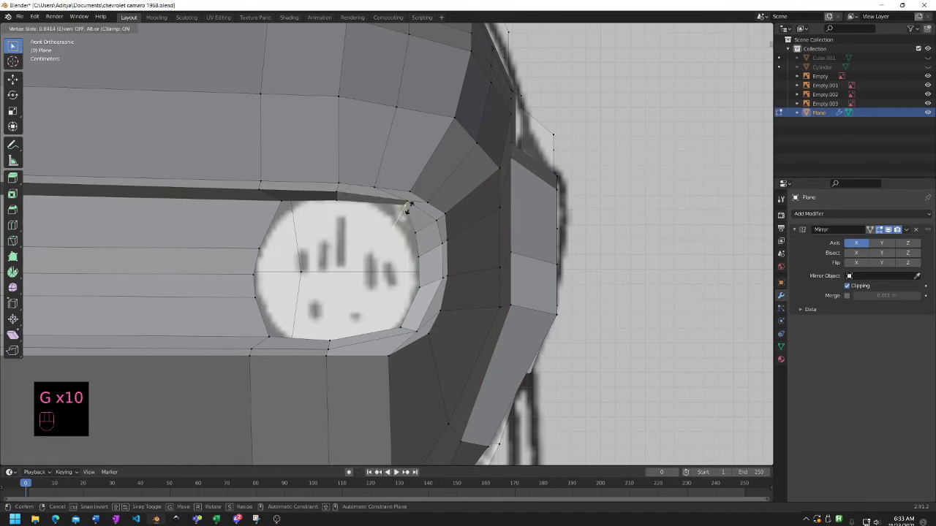
left_click(399, 217)
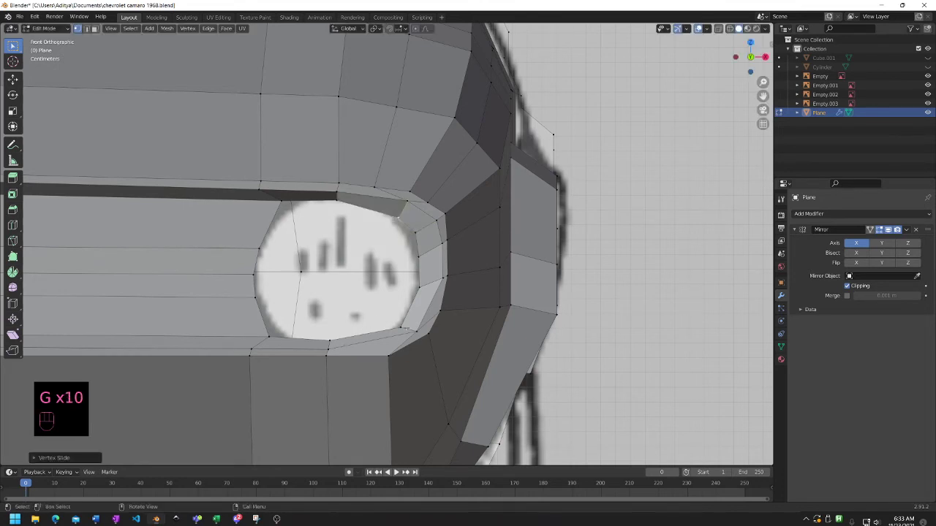
- Nudge the paired lower outer rim vertices slightly down and inward to smooth the headlight opening's lower curve
left_click(401, 327, "shift")
key("g")
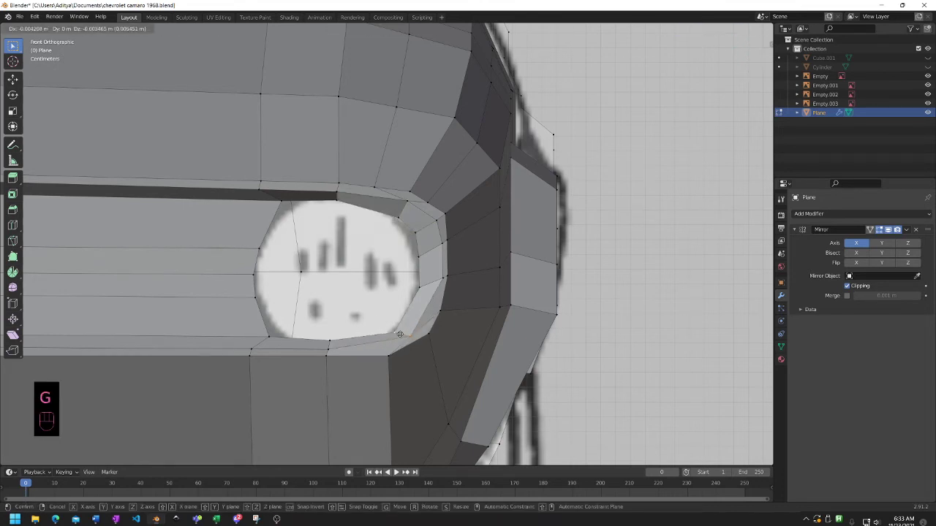
left_click(400, 334)
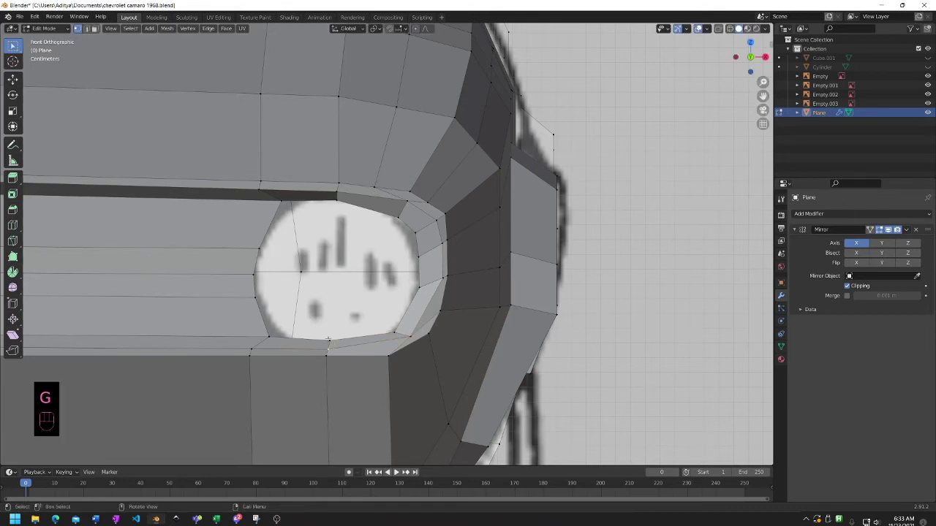
- Try to shift the bottom vertex of the headlight opening slightly outward, then undo the move
key("g")
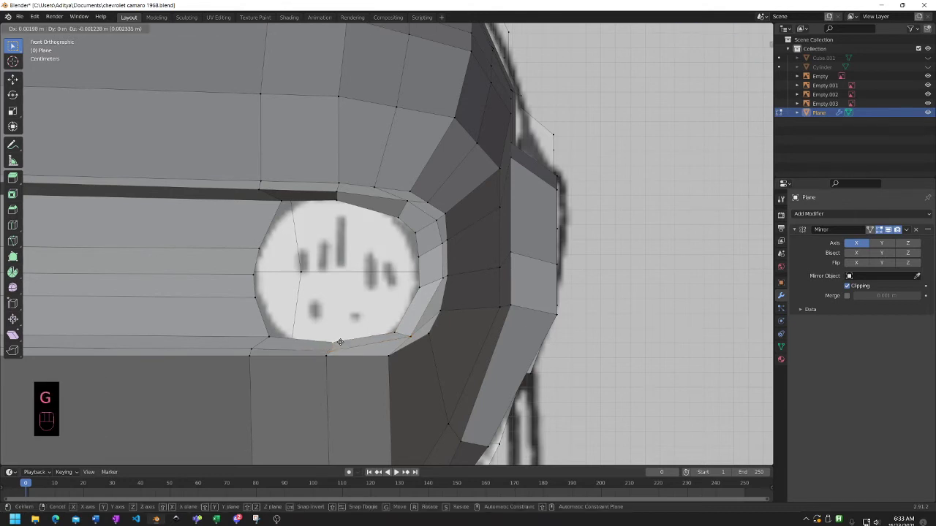
key("ctrl+z")
scroll(286, 339, "down", 3)
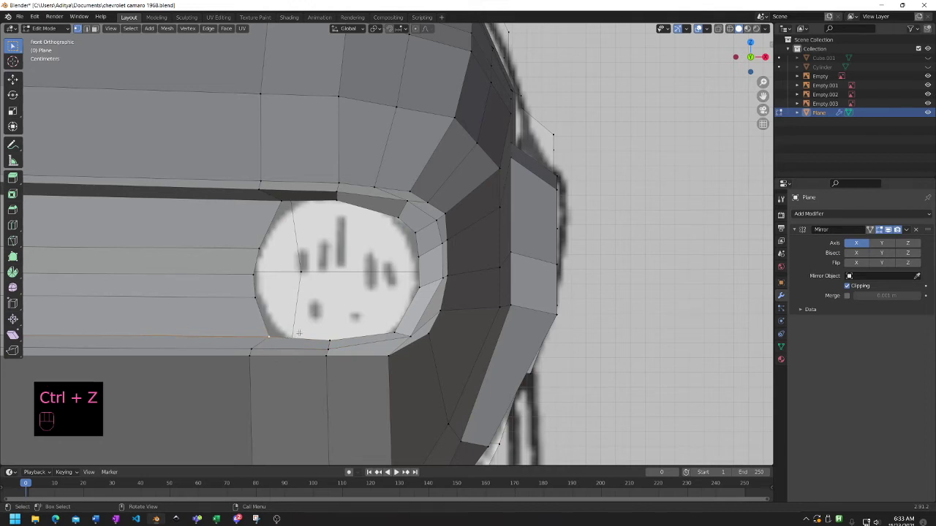
- Reveal the hidden objects in Object Mode, hide only the grille bars again, and select the headlight cylinder
key("Tab")
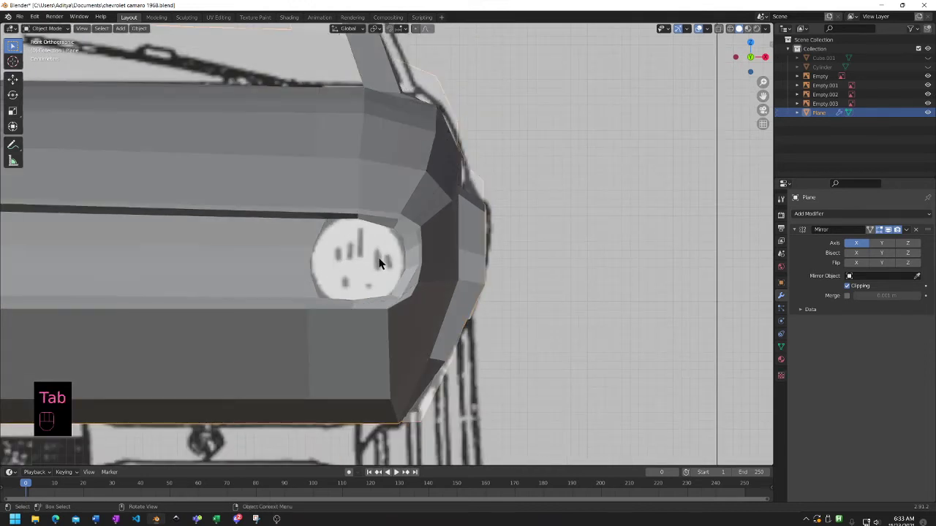
key("alt+h")
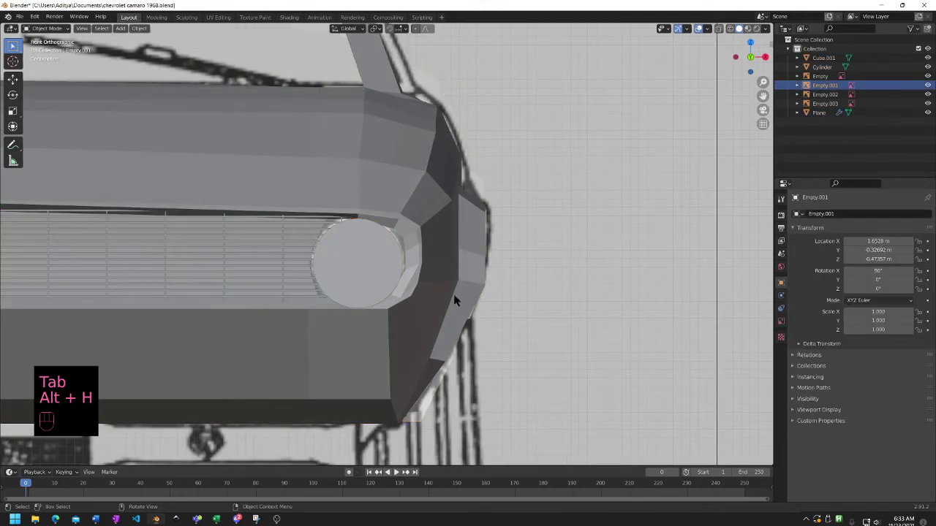
left_click(223, 253)
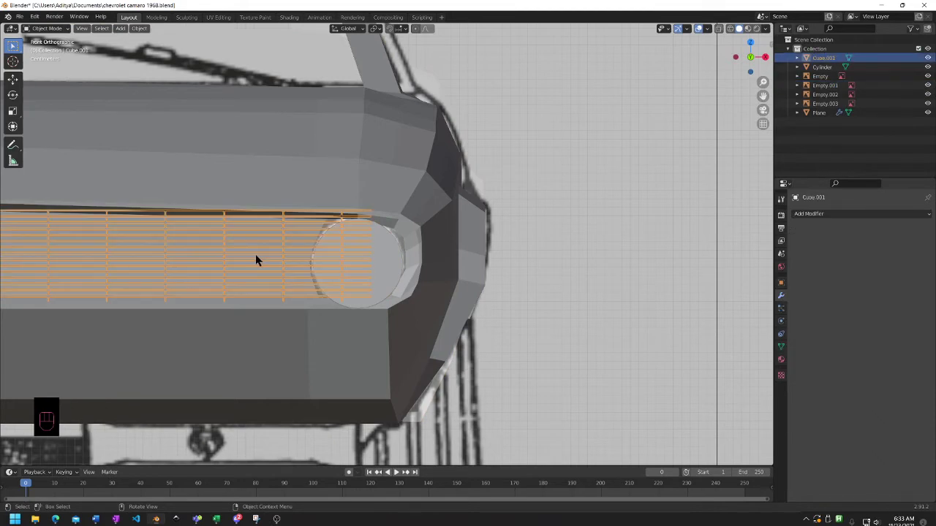
key("h")
left_click(362, 276)
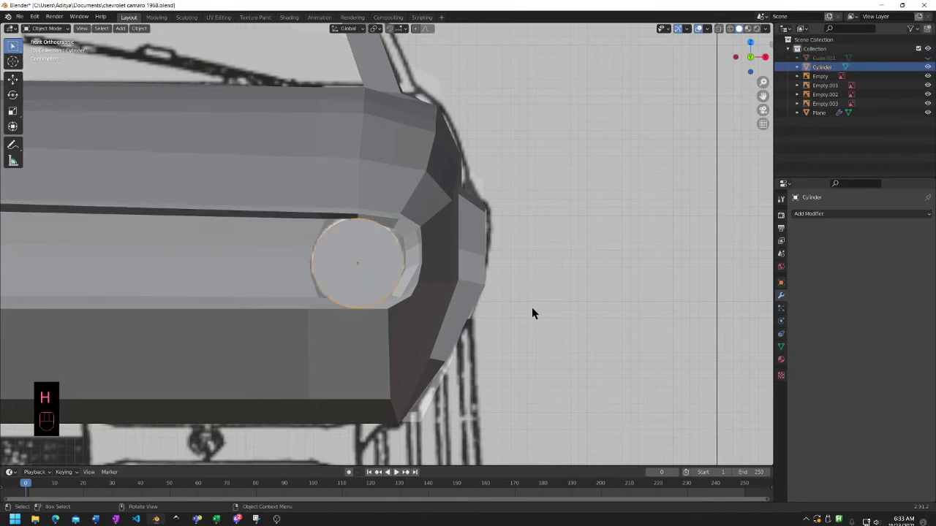
- Inspect the headlight cylinder against the body, and show the scene in wireframe from the front over the reference image
middle_click_drag(533, 314, 603, 333)
key("KP_3")
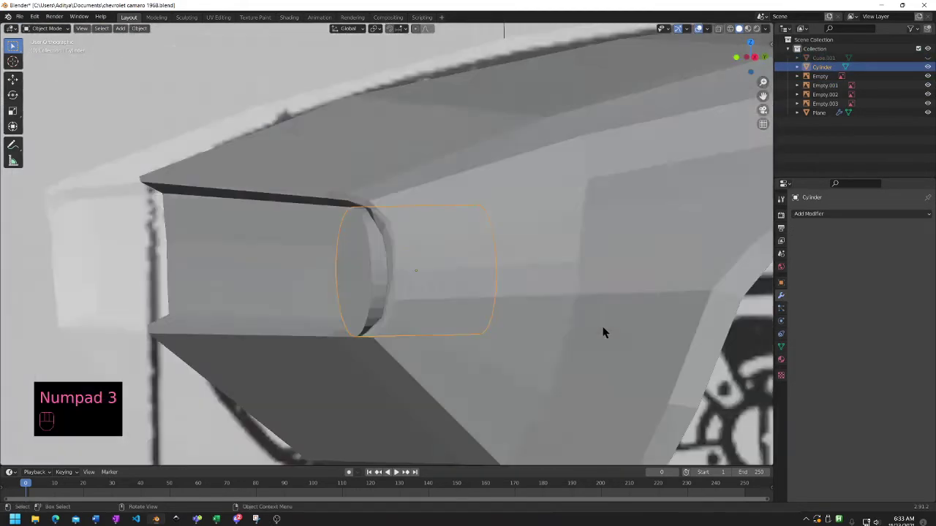
key("KP_1")
mouse_move(386, 261)
middle_mouse_down()
mouse_move(319, 261)
mouse_move(307, 251)
mouse_move(399, 271)
middle_mouse_up()
key("z")
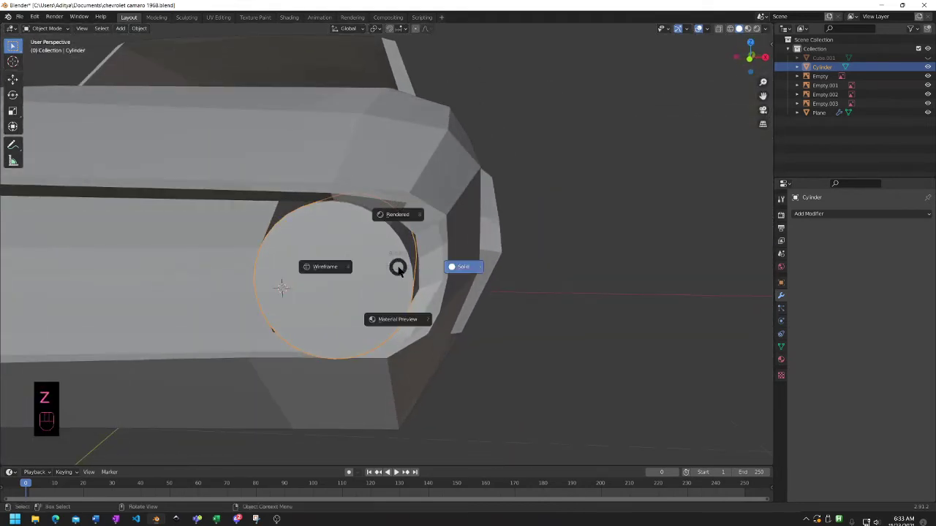
left_click(338, 270)
key("KP_3")
key("KP_1")
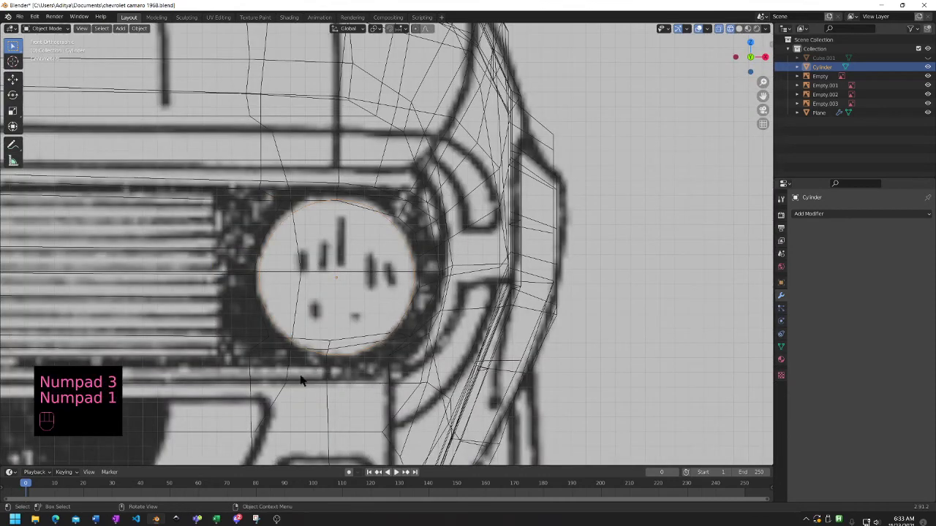
- Select the car body in place of the reference image and enter Edit Mode on it
scroll(300, 380, "down", 3)
left_click(333, 329)
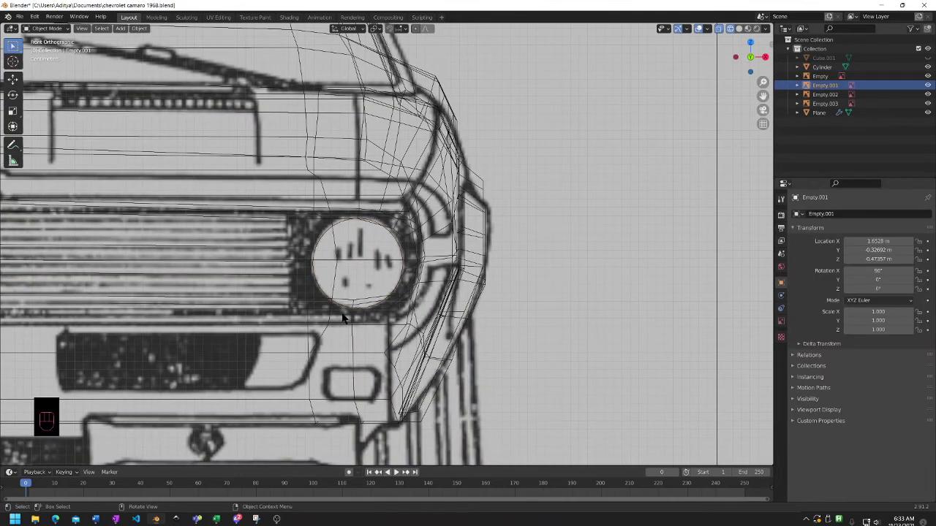
left_click(351, 318)
key("Tab")
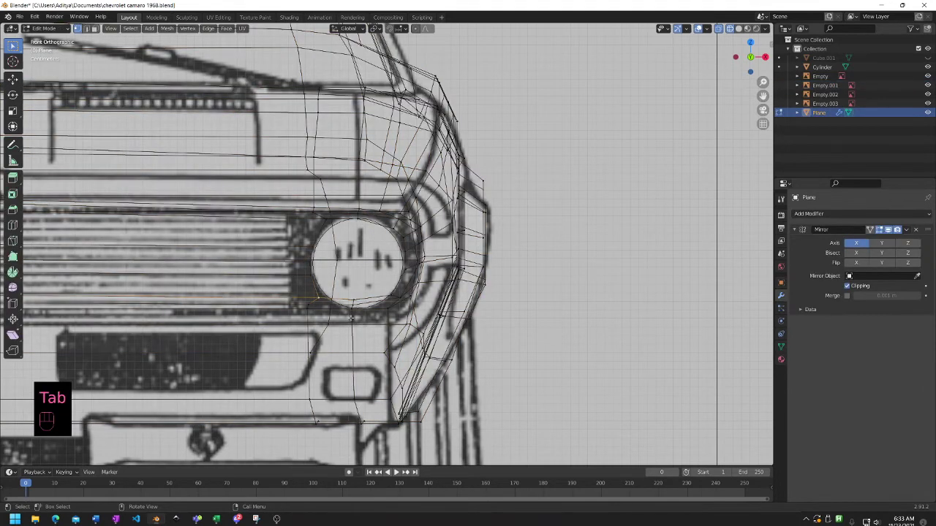
scroll(367, 319, "up", 1)
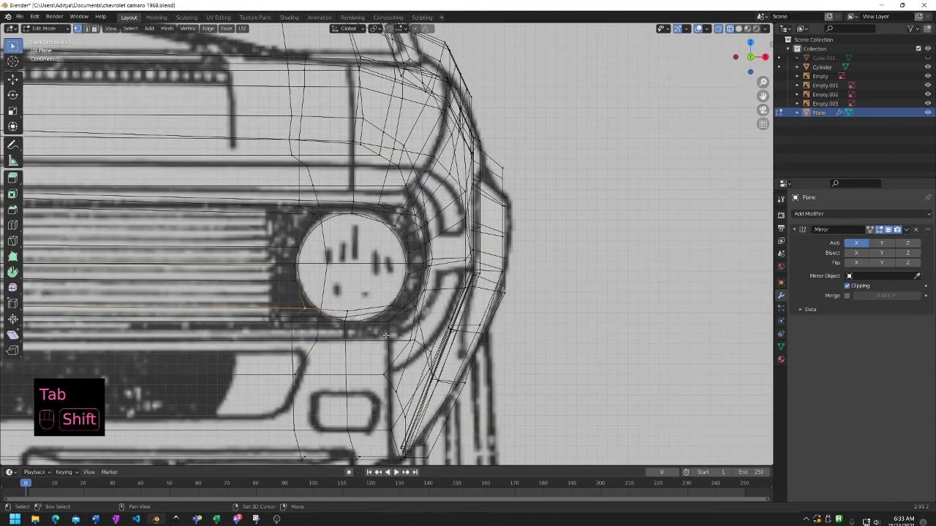
middle_click_drag(414, 332, 548, 339, "shift")
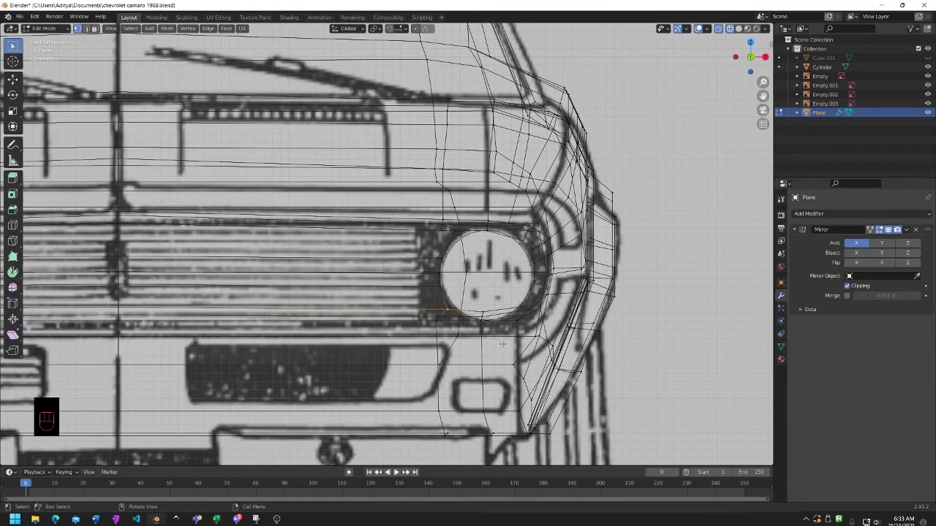
- Circle-select the lower grille lip vertices through to beneath the headlight and move them down about 0.015 m along Z to the reference
mouse_move(503, 343)
middle_mouse_down()
mouse_move(500, 336)
mouse_move(487, 346)
middle_mouse_up()
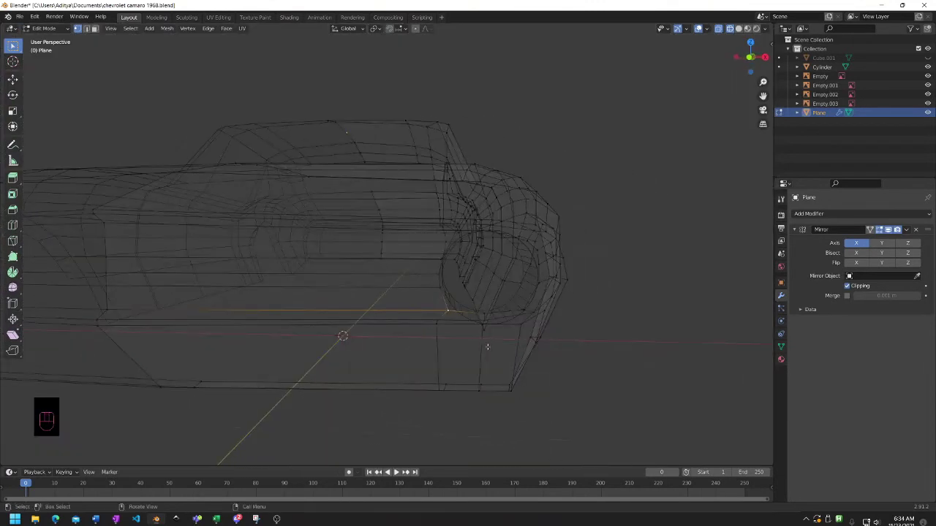
key("c")
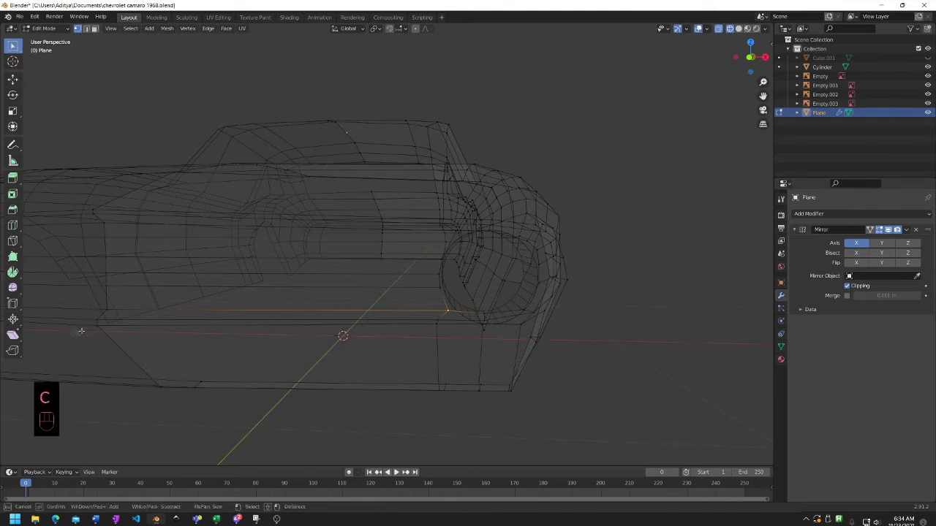
left_click_drag(108, 304, 104, 332)
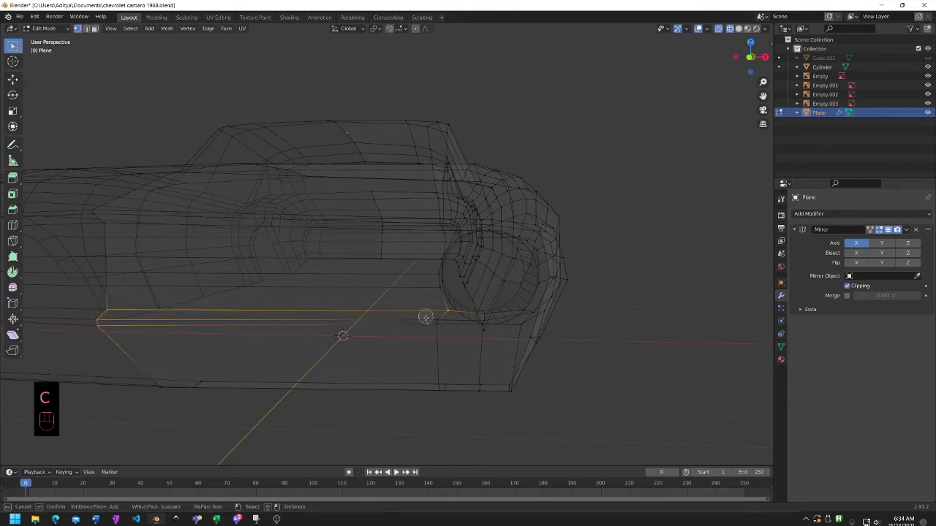
mouse_move(424, 315)
left_mouse_down()
mouse_move(487, 334)
mouse_move(505, 316)
mouse_move(510, 328)
mouse_move(520, 309)
mouse_move(549, 328)
left_mouse_up()
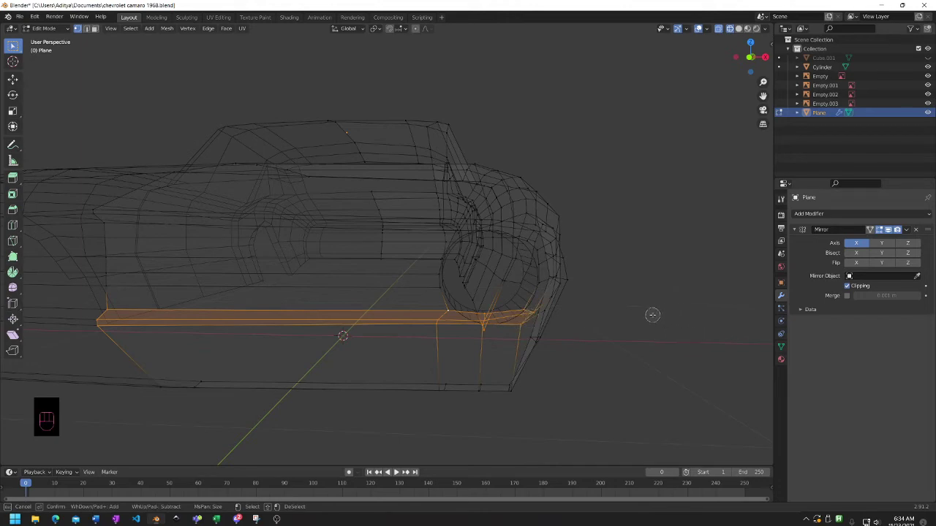
right_click(651, 315)
key("KP_3")
key("KP_1")
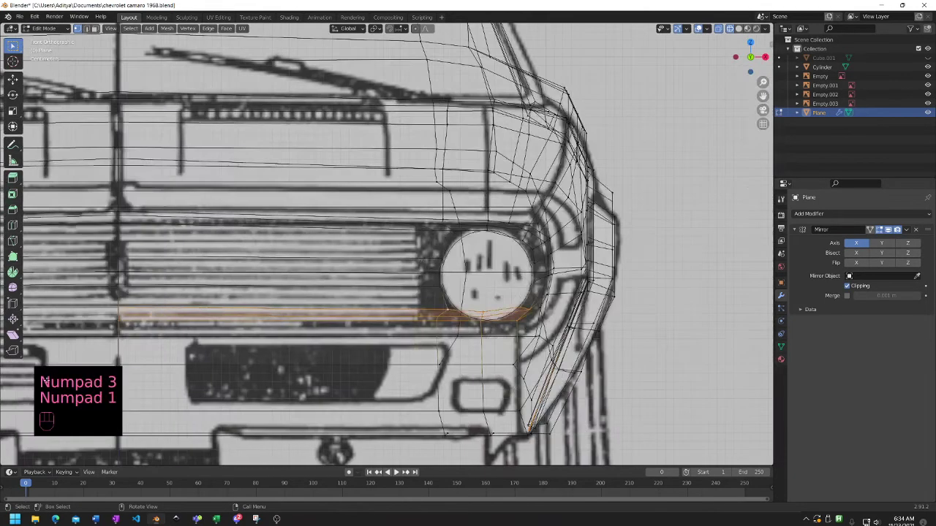
key("z")
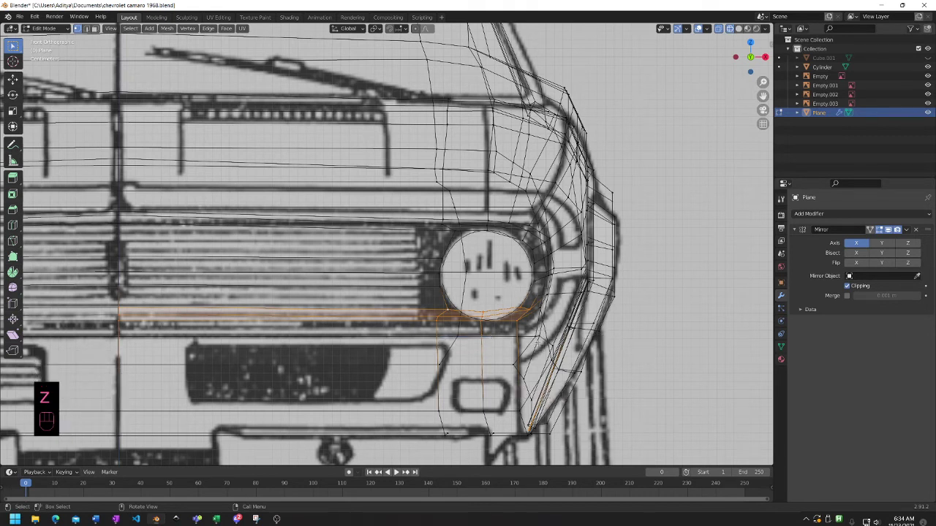
key("g")
key("z")
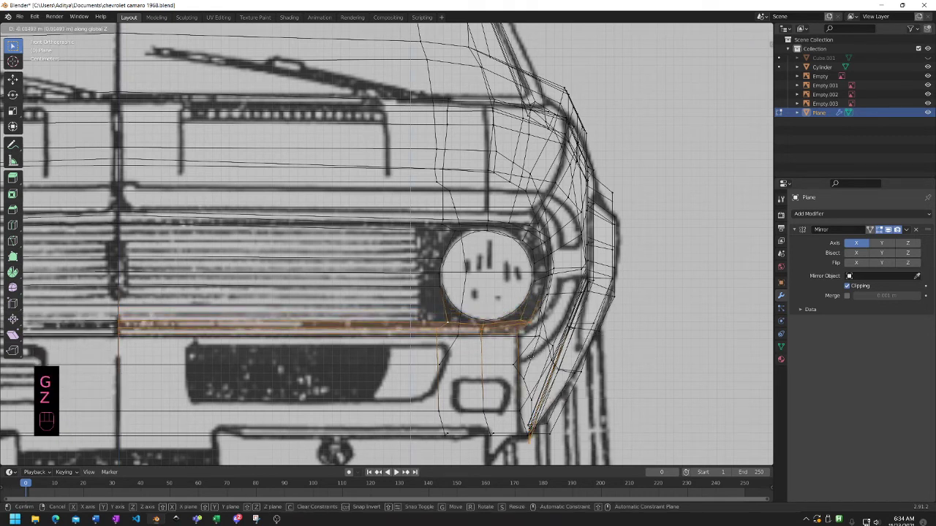
left_click(534, 355)
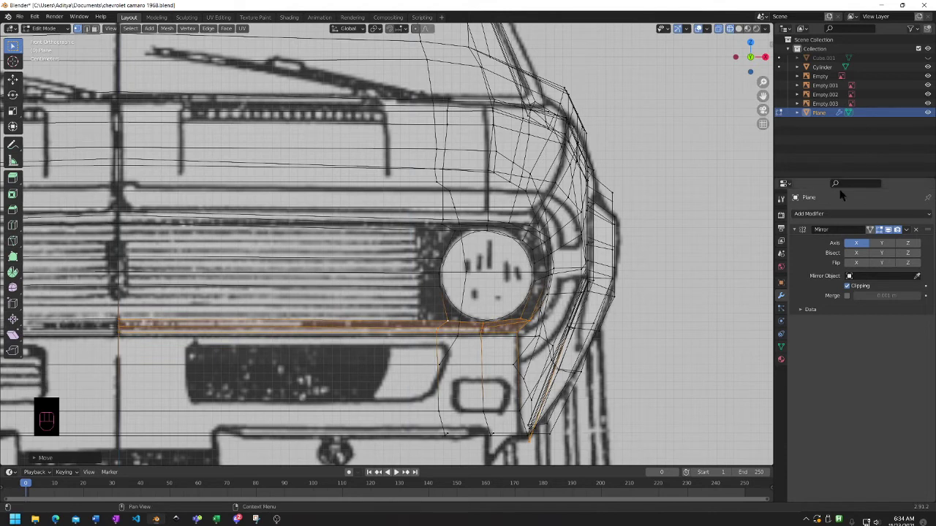
- Switch to solid shading and nudge the paired lower outer rim vertices of the headlight opening slightly up and inward
key("z")
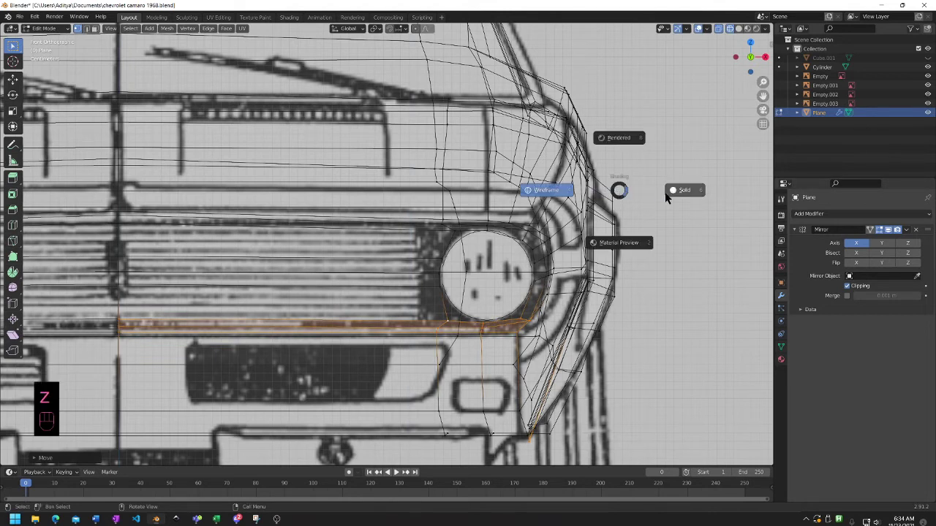
left_click(666, 196)
scroll(597, 229, "down", 2)
scroll(597, 230, "up", 4)
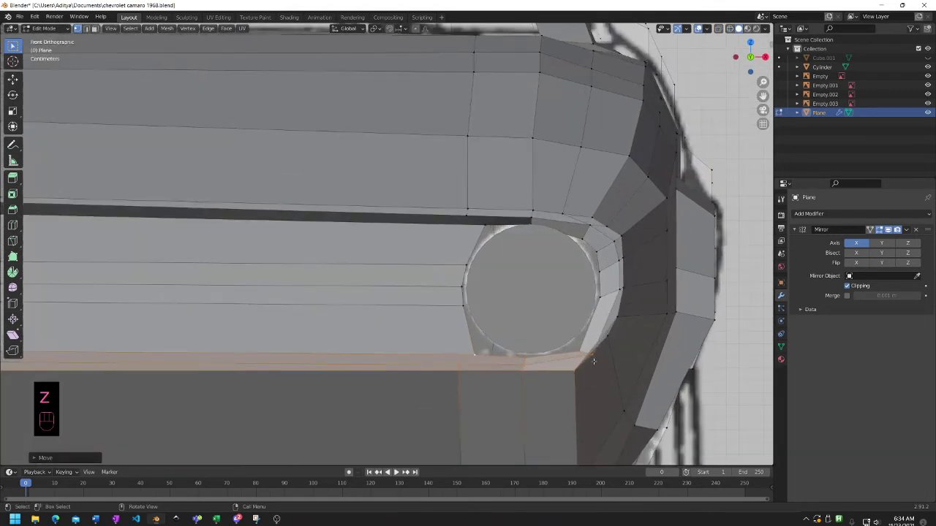
left_click(593, 361)
key("KP_3")
key("KP_1")
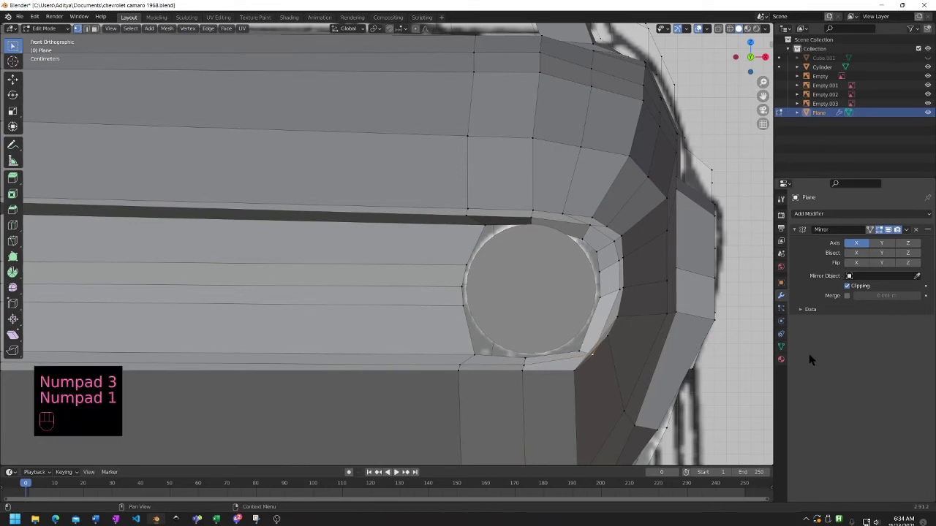
left_click(591, 349, "shift")
key("g")
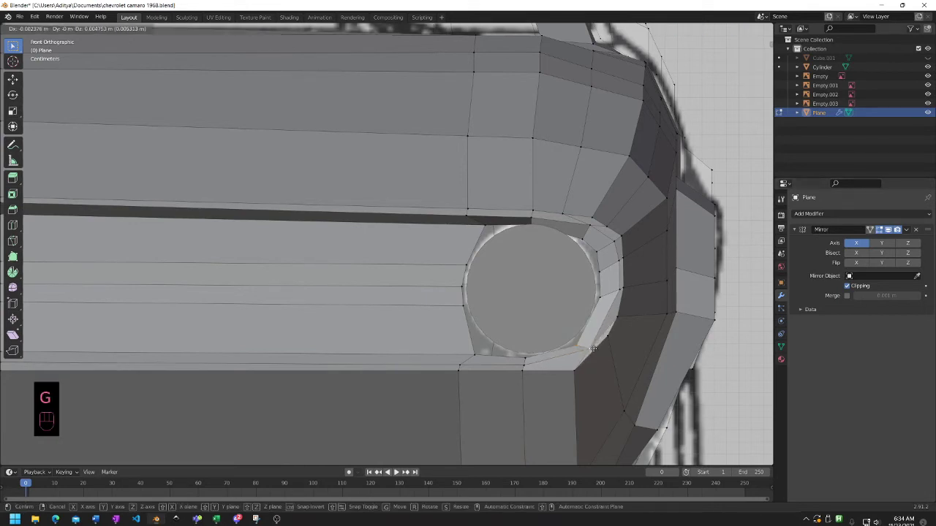
left_click(595, 349)
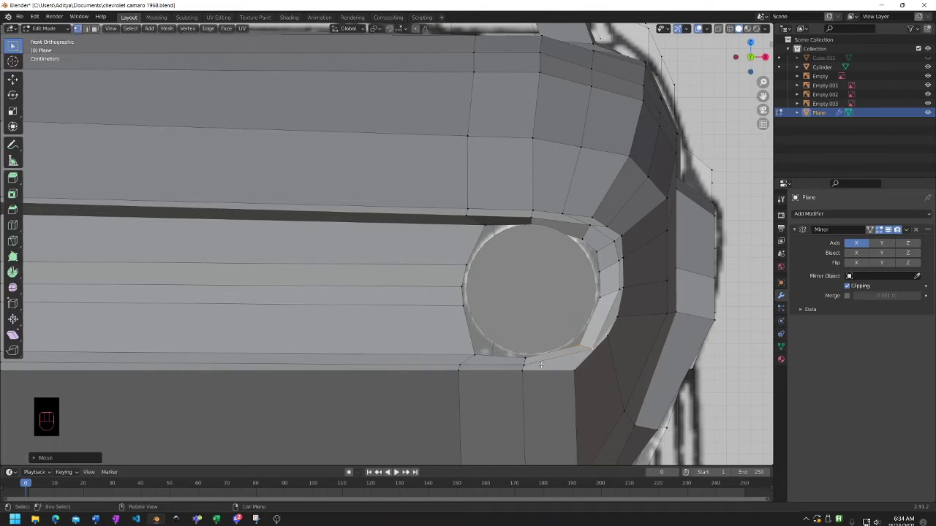
- Try to move the two lower outer rim vertices down toward the bumper corner one by one, then undo both moves
left_click(594, 342)
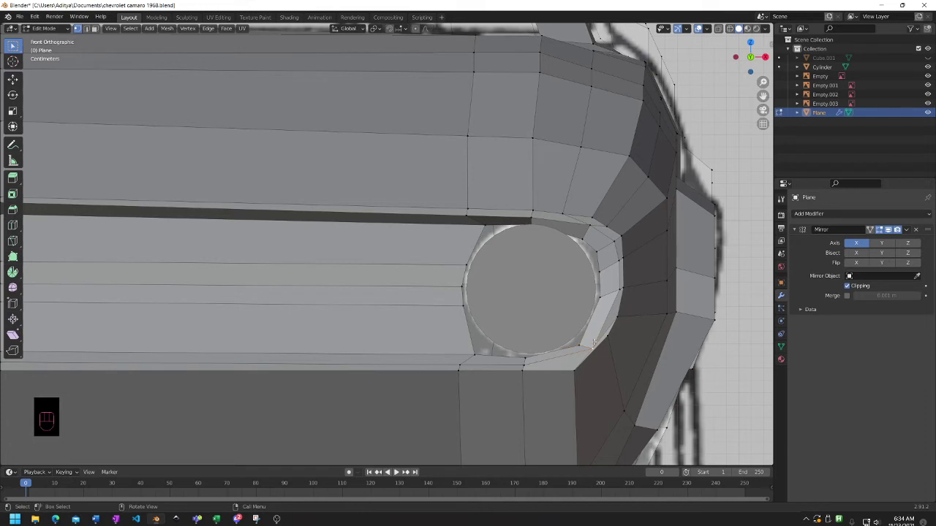
key("g")
left_click(576, 362)
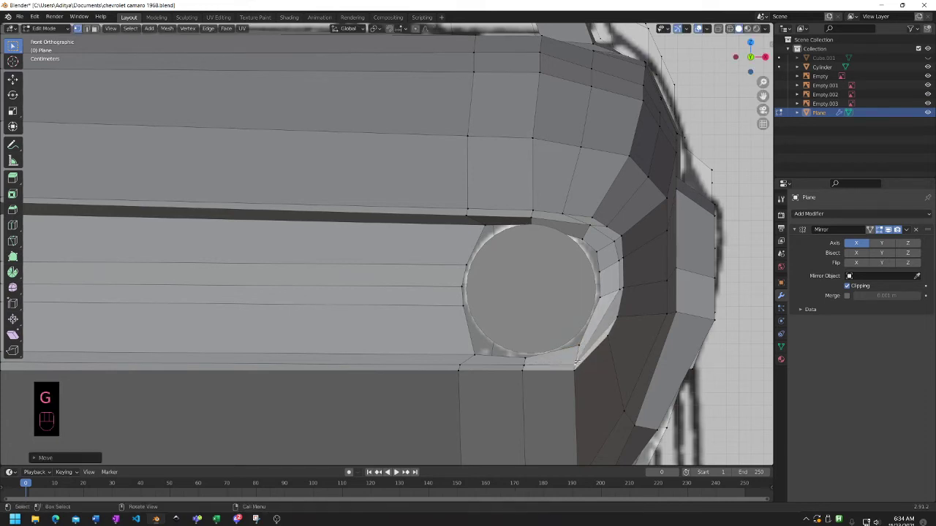
left_click(577, 346)
key("g")
left_click(576, 355)
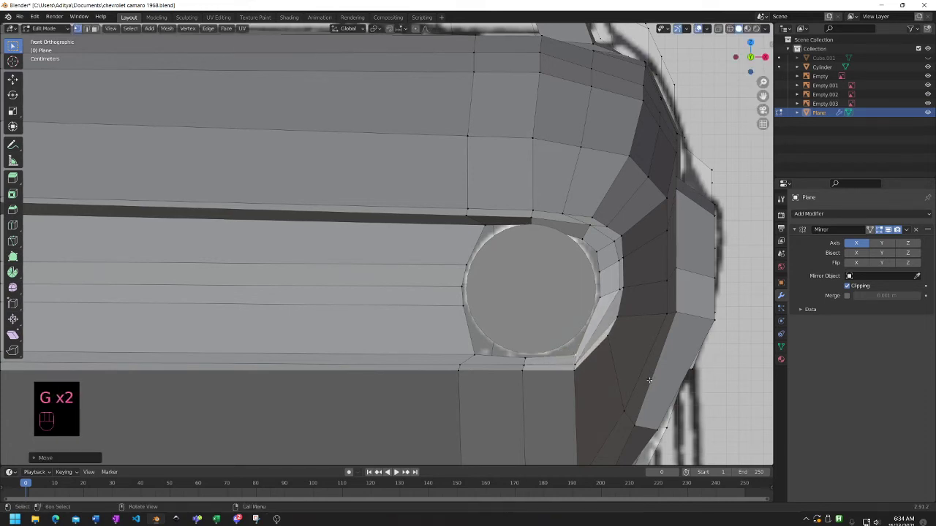
key("ctrl+z")
key("ctrl+z")
key("ctrl+z")
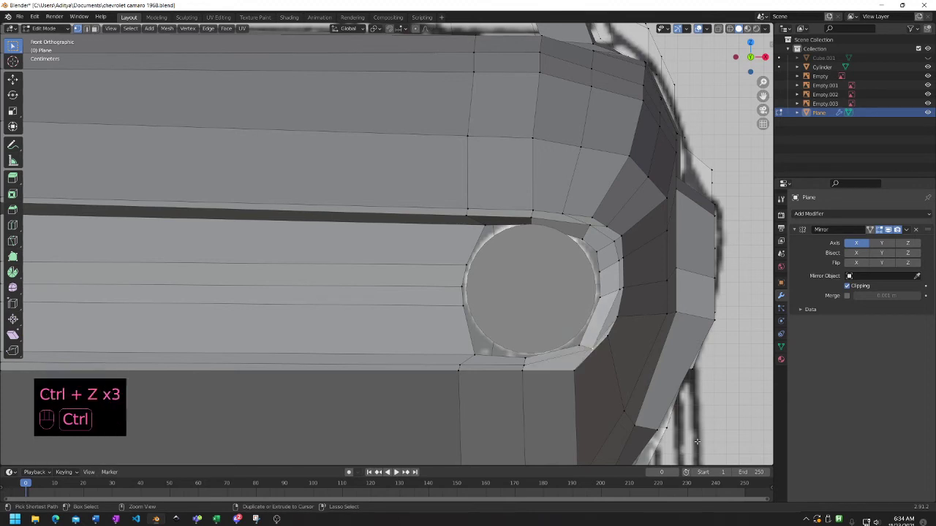
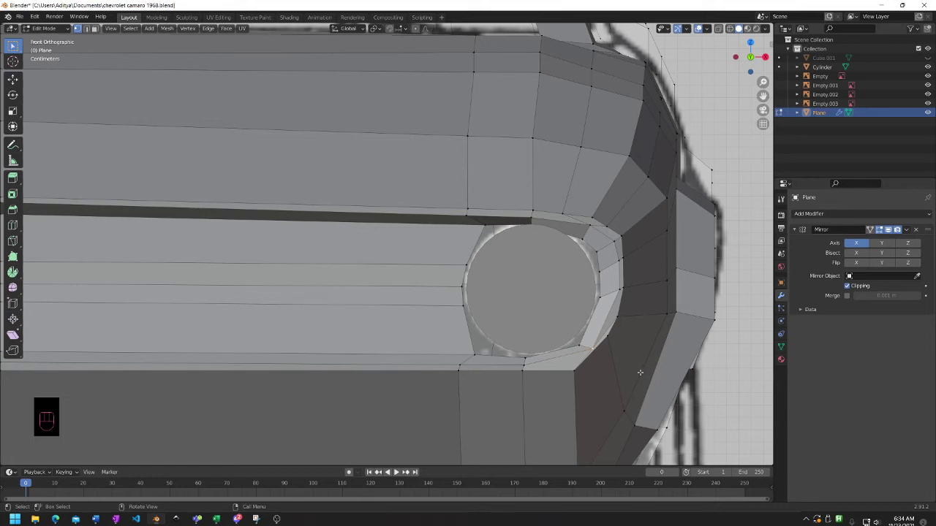
- Edge-slide the paired lower outer rim vertices upward along the headlight opening, away from the bottom corner
mouse_move(615, 361)
middle_mouse_down()
mouse_move(643, 351)
mouse_move(654, 361)
mouse_move(616, 360)
middle_mouse_up()
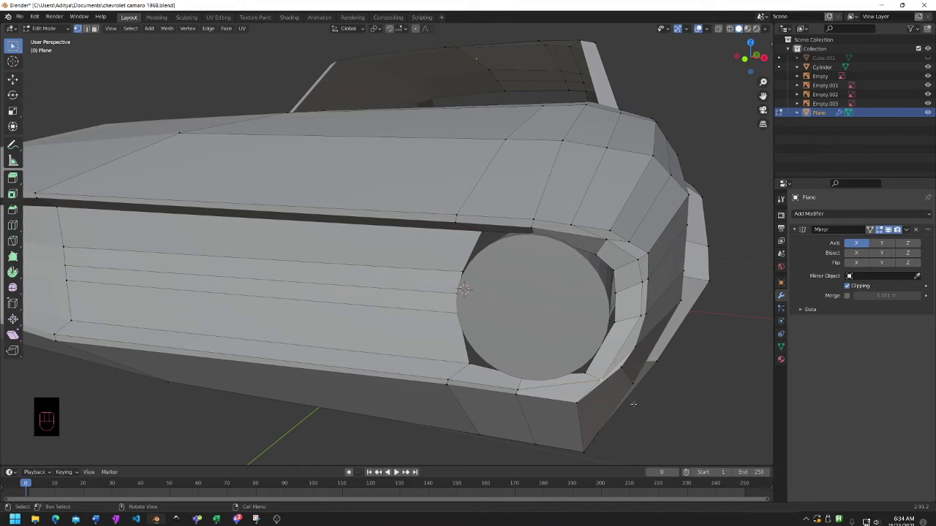
left_click(599, 380)
left_click(585, 374, "shift")
key("g")
key("g")
left_click(622, 375)
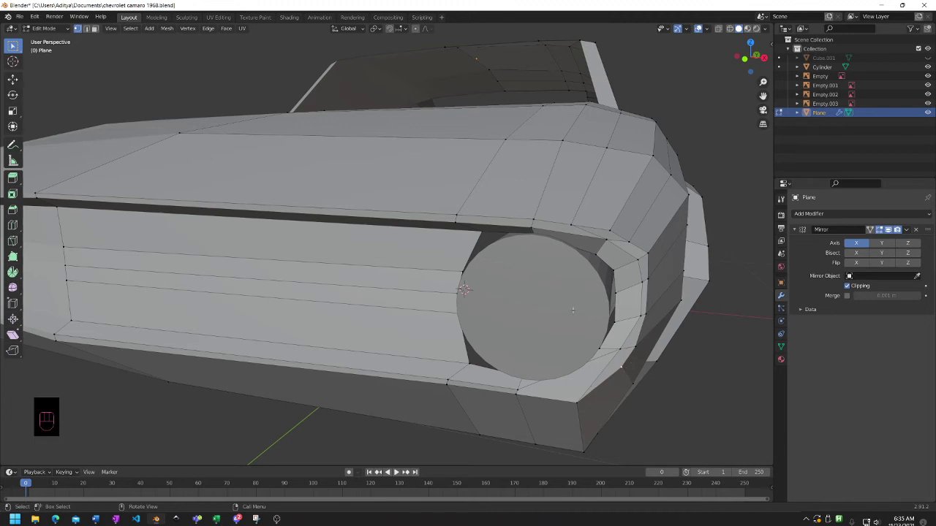
- Hide the headlight cylinder in Object Mode and return to editing the car body mesh
key("Tab")
left_click(532, 282)
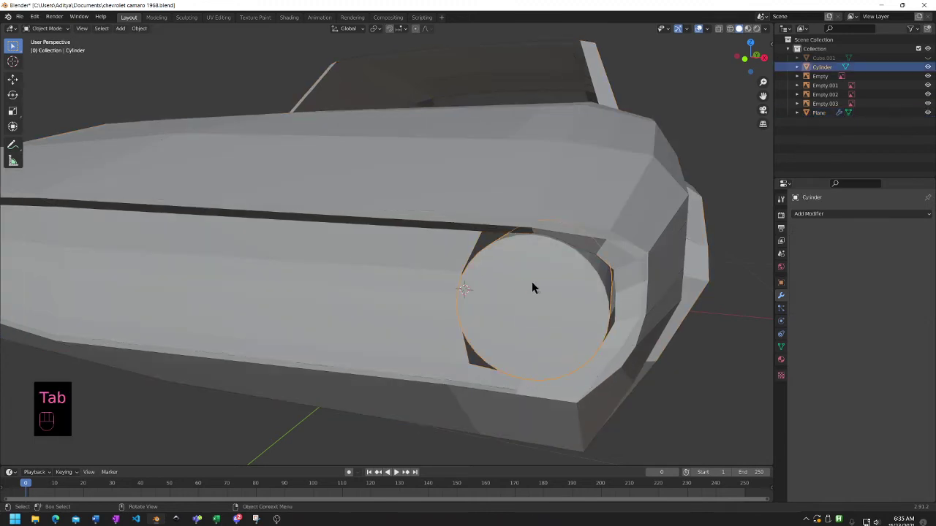
key("h")
left_click(606, 359)
key("Tab")
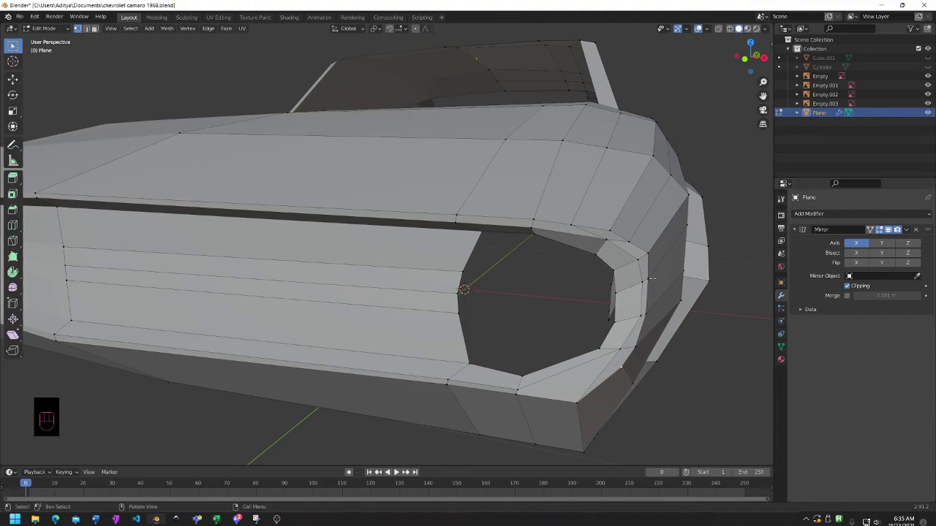
- Try to add a loop cut across the lower outer rim face of the headlight opening, then undo it
middle_click_drag(739, 292, 709, 427)
middle_click_drag(457, 245, 460, 321)
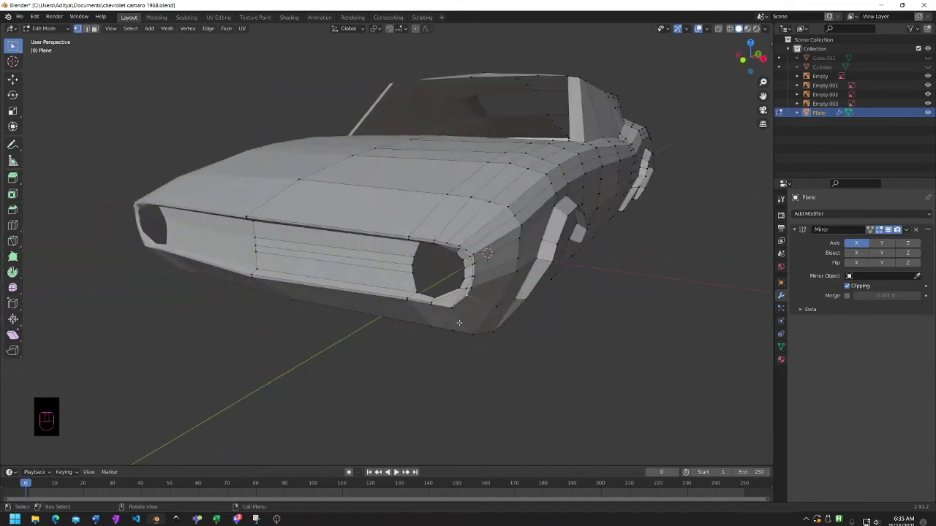
scroll(459, 322, "up", 3)
scroll(534, 403, "up", 4)
scroll(533, 403, "down", 2)
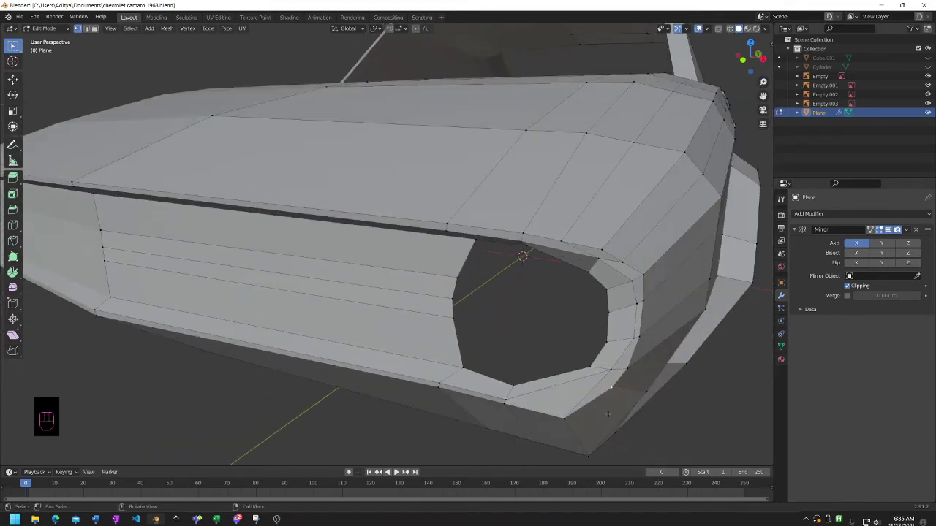
middle_click_drag(608, 412, 582, 324, "shift")
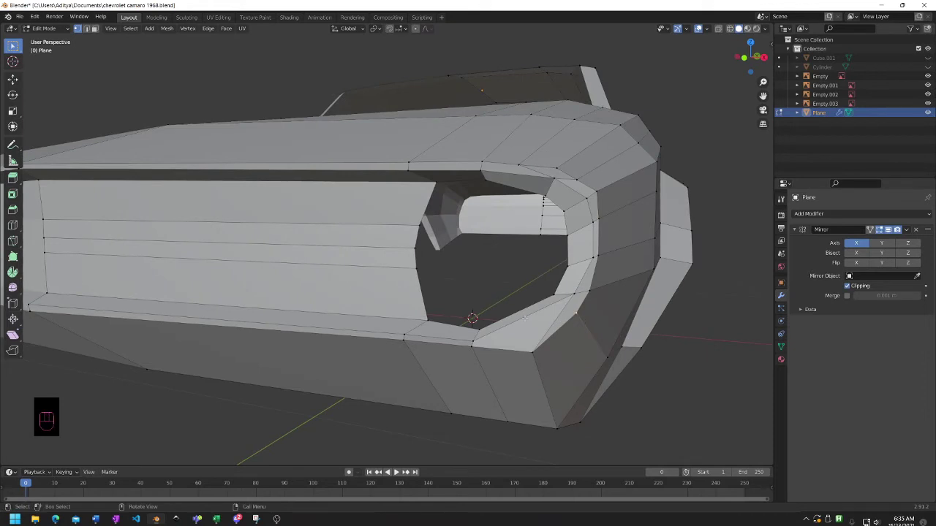
key("ctrl+r")
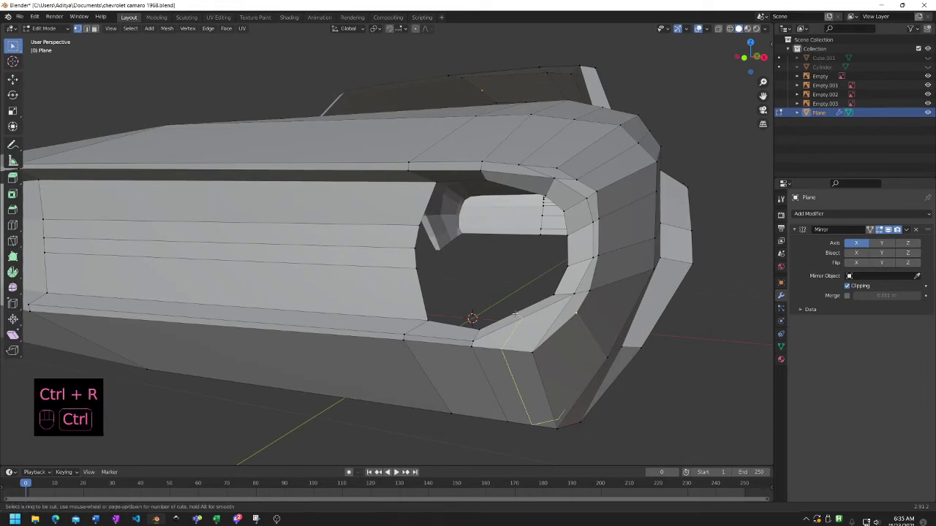
left_click(514, 313)
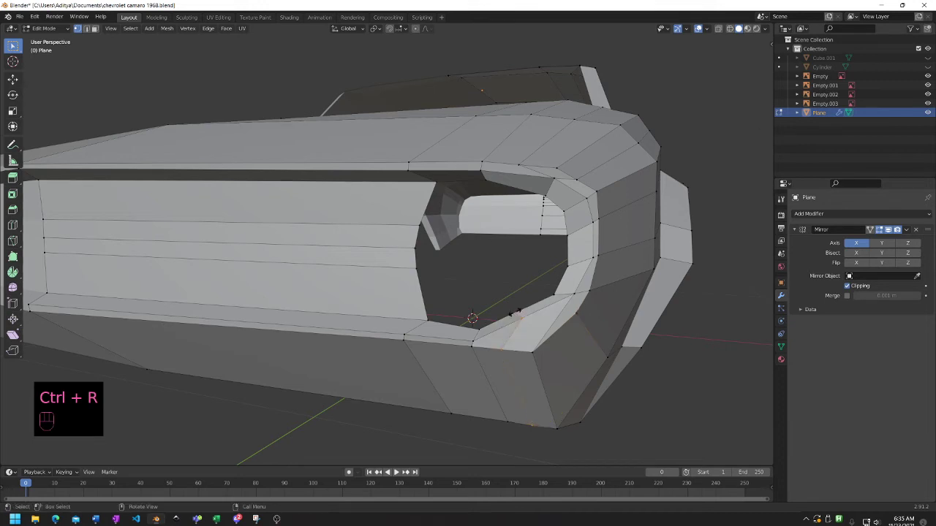
key("ctrl+z")
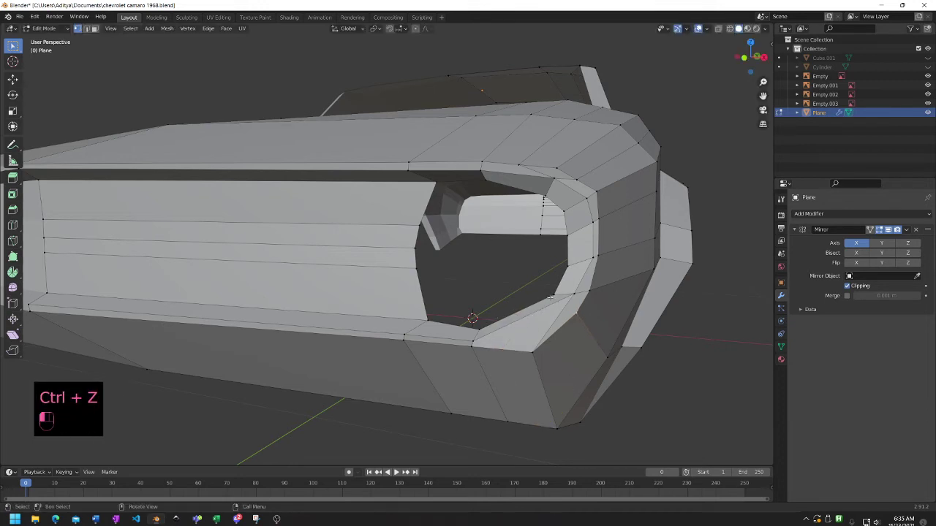
- Delete the two rim faces at the lower outer corner of the headlight opening
left_click(551, 297)
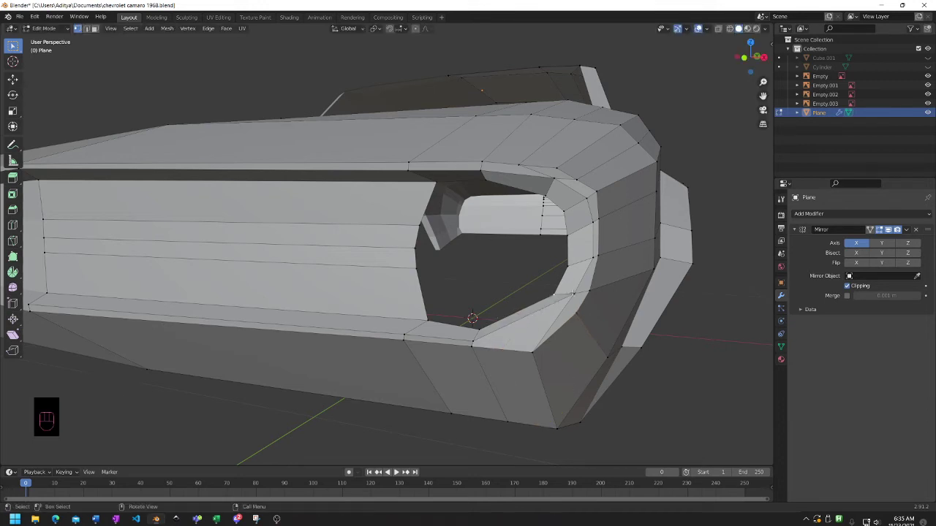
left_click(482, 332, "shift")
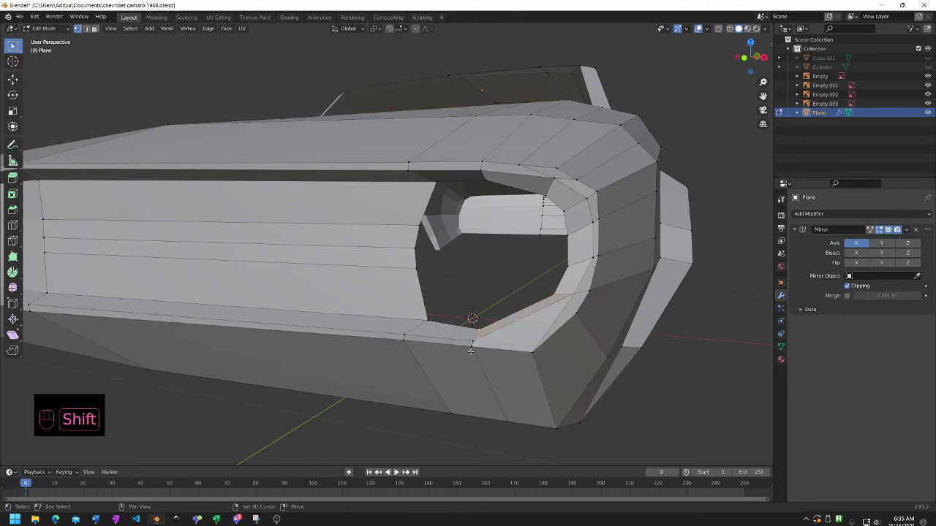
left_click(545, 350, "shift")
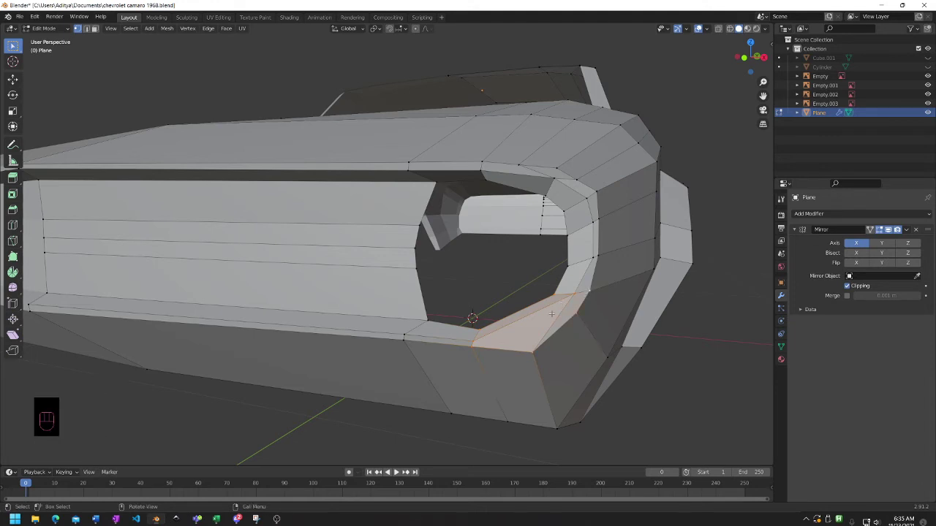
key("x")
left_click(544, 314)
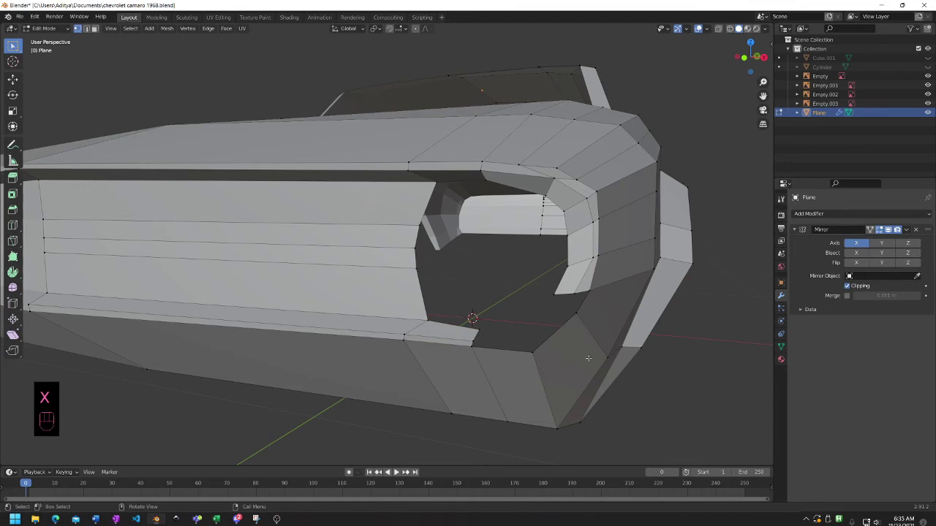
- Extrude the bumper's exposed lower outer corner edge twice in toward the headlight opening to form two narrow rim strips
middle_click_drag(589, 358, 572, 333)
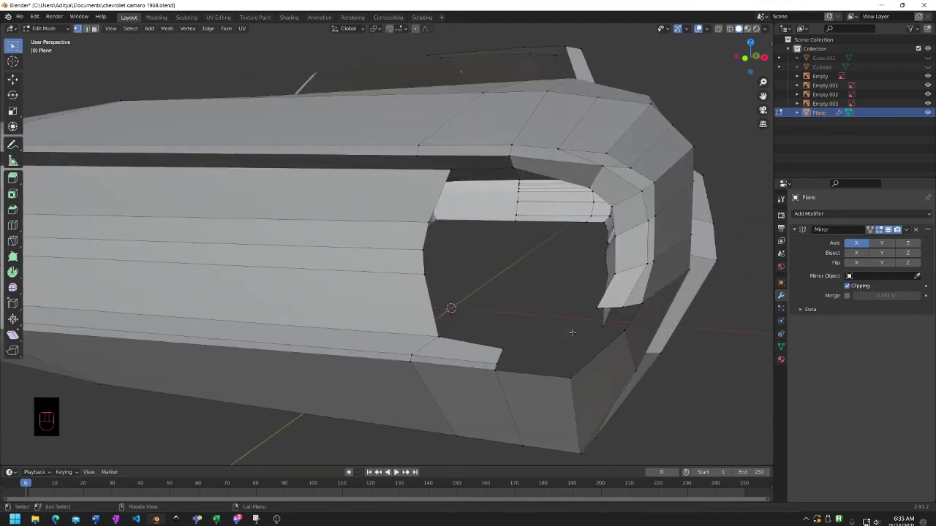
middle_click_drag(678, 338, 594, 362)
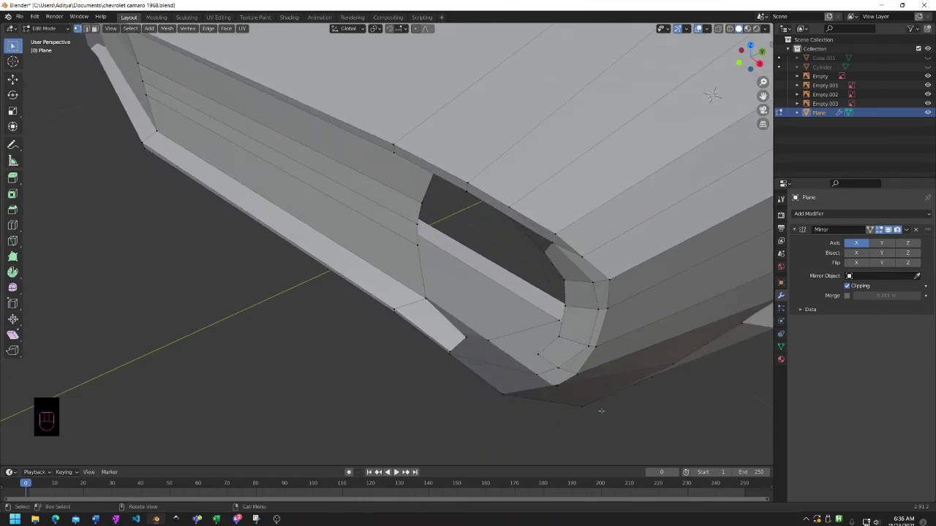
middle_click_drag(577, 402, 614, 302)
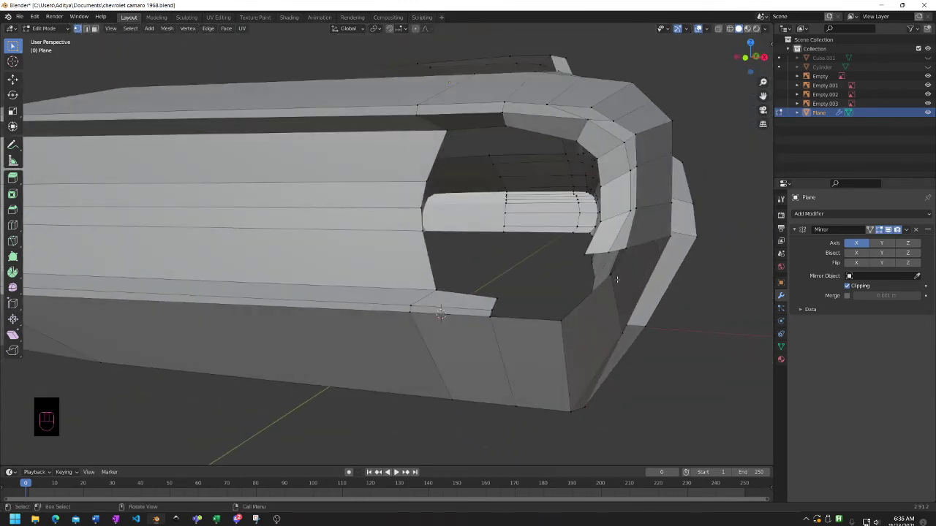
left_click(566, 321)
left_click(611, 277, "shift")
key("e")
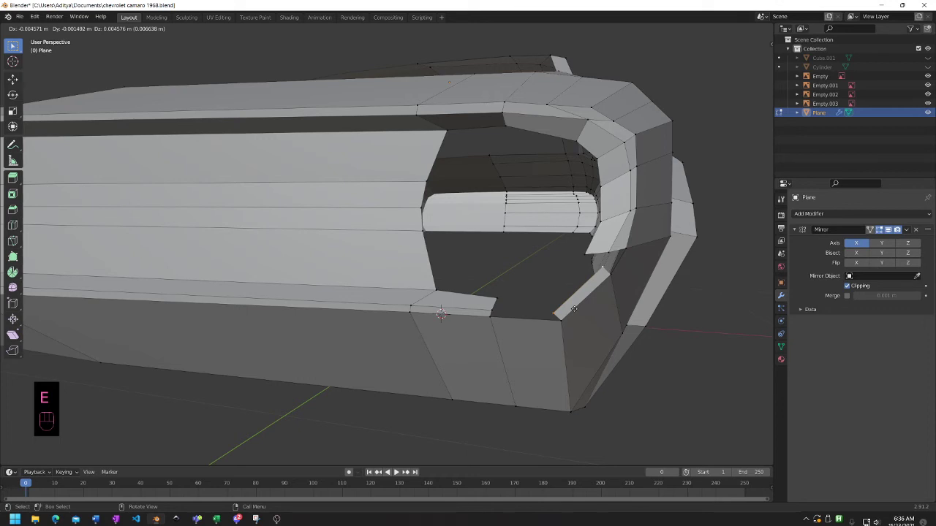
left_click(574, 309)
key("e")
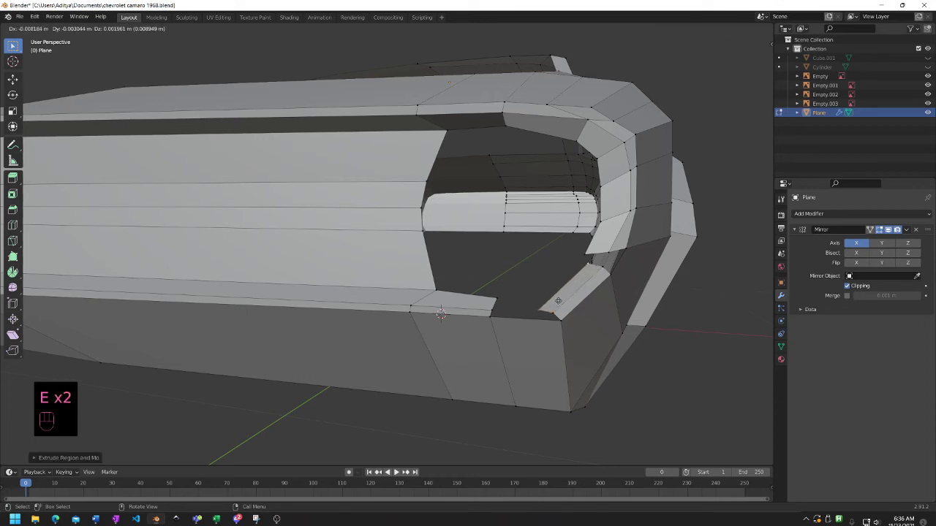
left_click(558, 300)
- Fill the narrow gap between the bottom rim and the new outer corner strips with a face
mouse_move(558, 302)
middle_mouse_down()
mouse_move(595, 355)
mouse_move(585, 367)
mouse_move(560, 356)
mouse_move(564, 329)
mouse_move(541, 292)
mouse_move(563, 322)
mouse_move(546, 307)
middle_mouse_up()
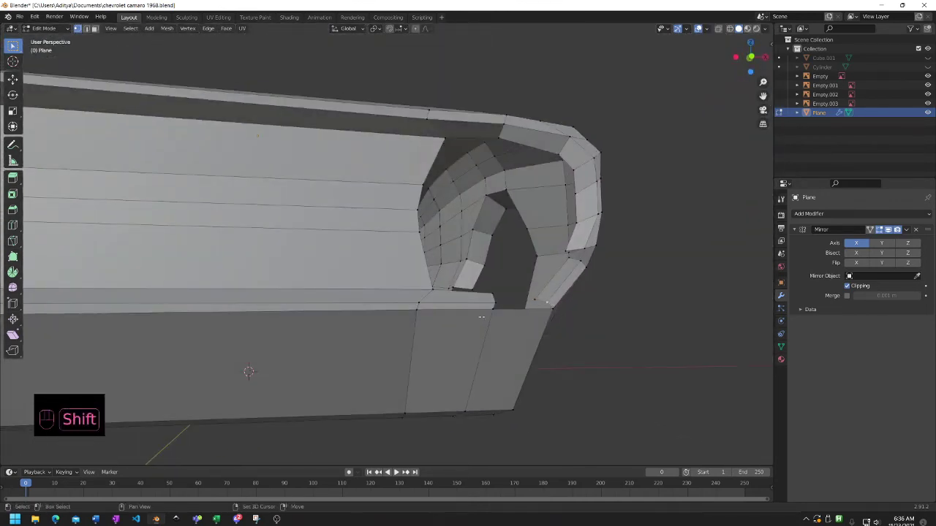
left_click(493, 307, "shift")
key("f")
mouse_move(560, 314)
middle_mouse_down()
mouse_move(556, 322)
mouse_move(546, 312)
middle_mouse_up()
- Switch to wireframe shading and move the inner corner strip backward and slightly outward in top view
left_click(590, 284)
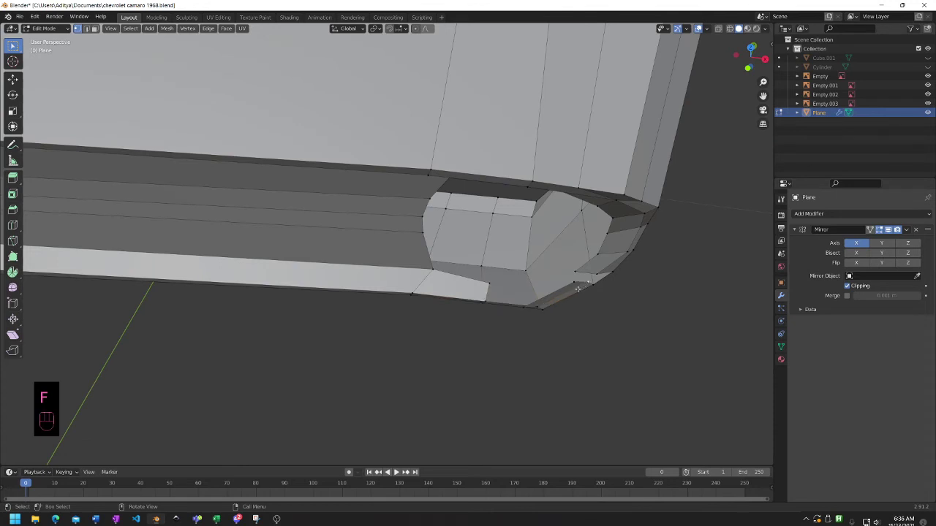
left_click(574, 283, "shift")
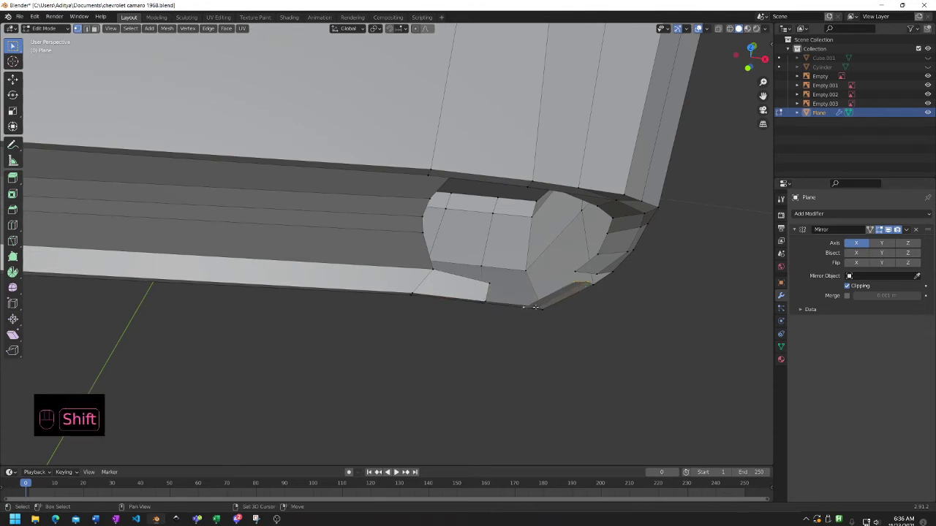
key("KP_7")
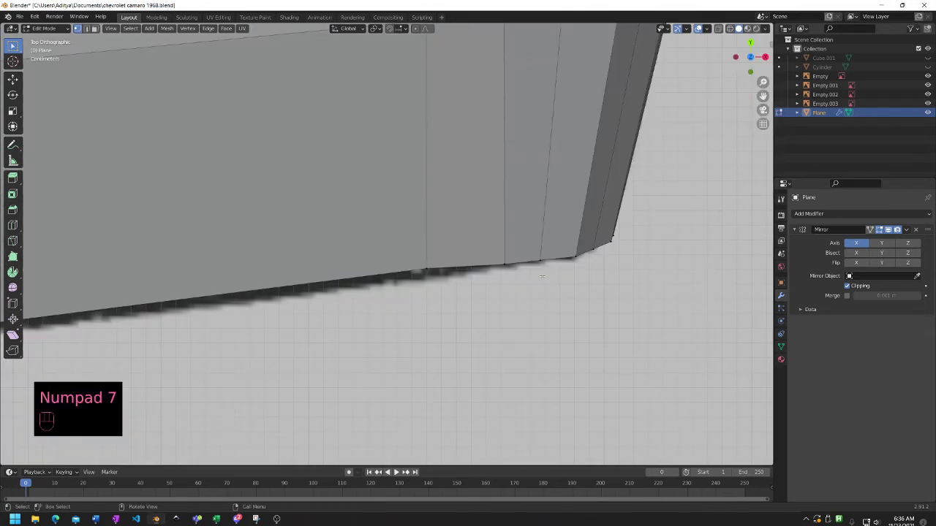
key("z")
left_click(602, 292)
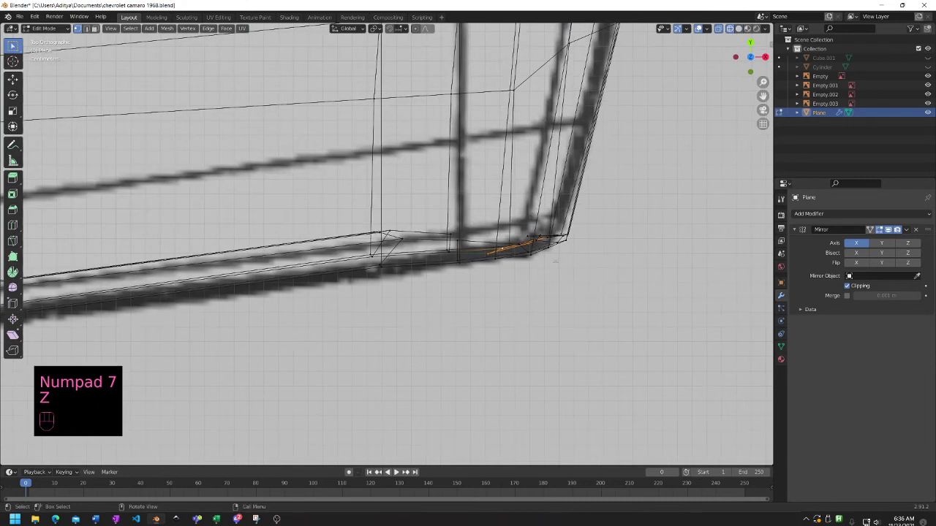
key("g")
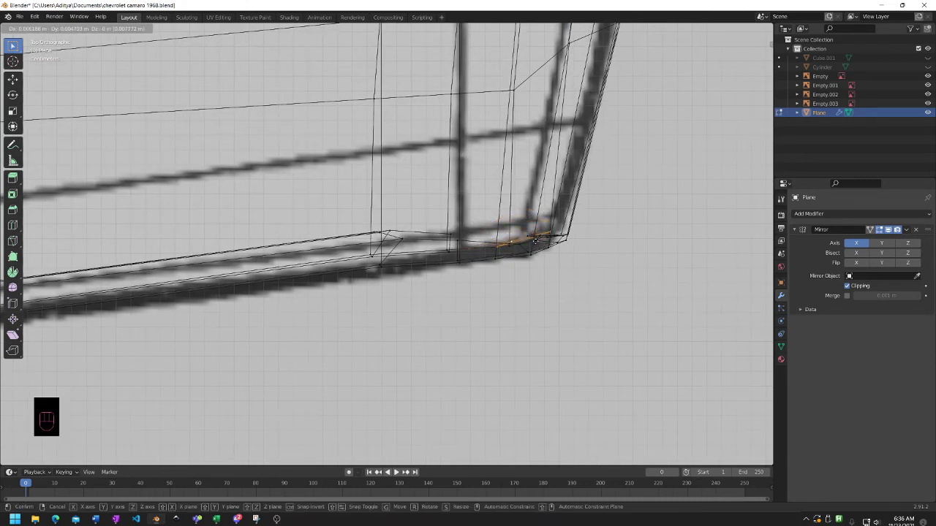
left_click(534, 241)
key("shift+z")
mouse_move(535, 241)
middle_mouse_down()
mouse_move(546, 117)
mouse_move(614, 94)
mouse_move(600, 65)
mouse_move(488, 88)
mouse_move(504, 90)
mouse_move(504, 164)
middle_mouse_up()
middle_click_drag(517, 300, 536, 307)
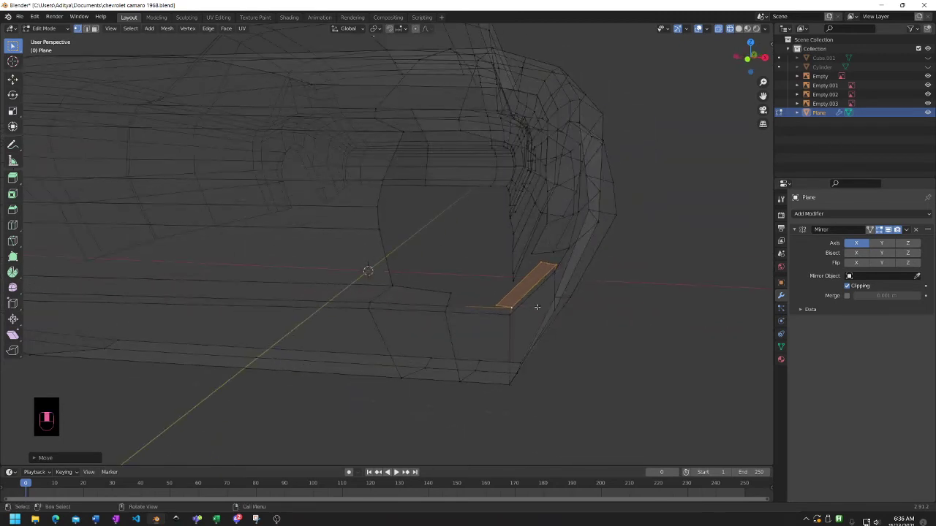
- Move the innermost edge of the corner strip farther back in top view to follow the reference outline
left_click(493, 300)
left_click(537, 267, "shift")
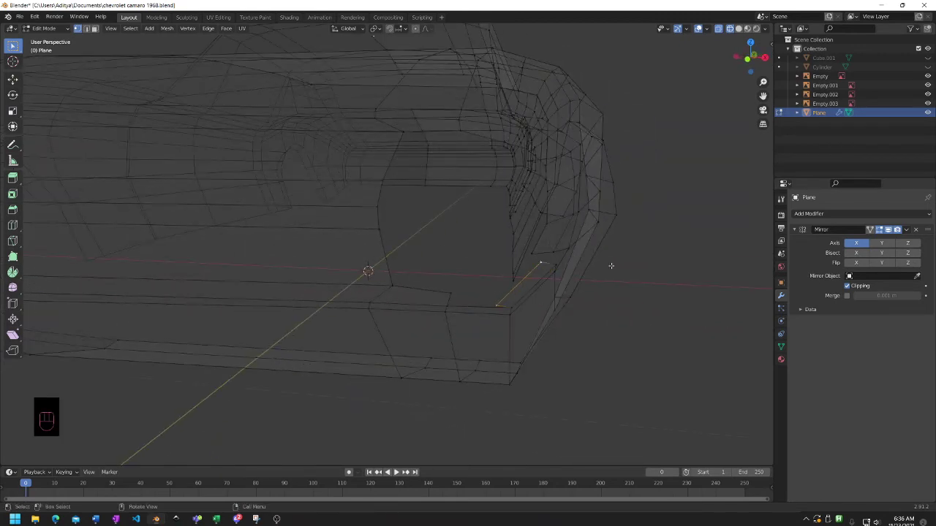
key("KP_7")
key("g")
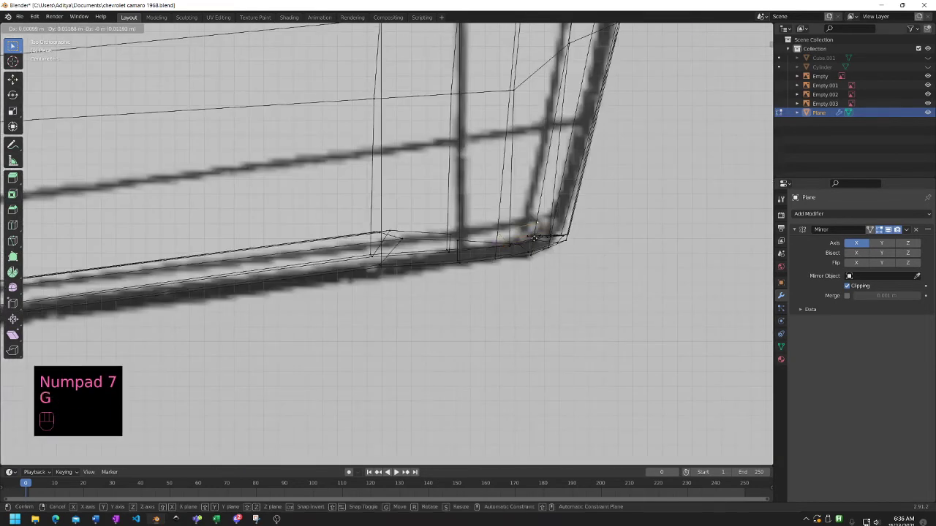
left_click(538, 236)
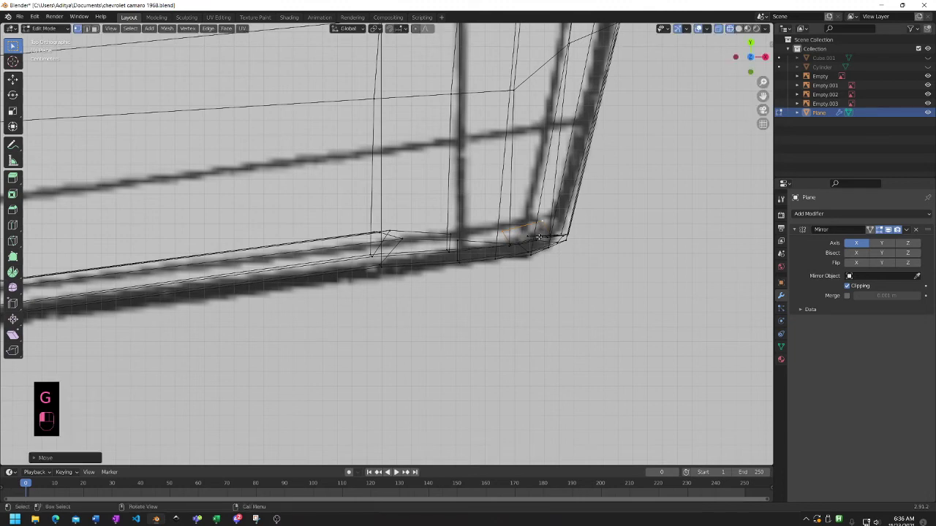
middle_click_drag(538, 236, 525, 291)
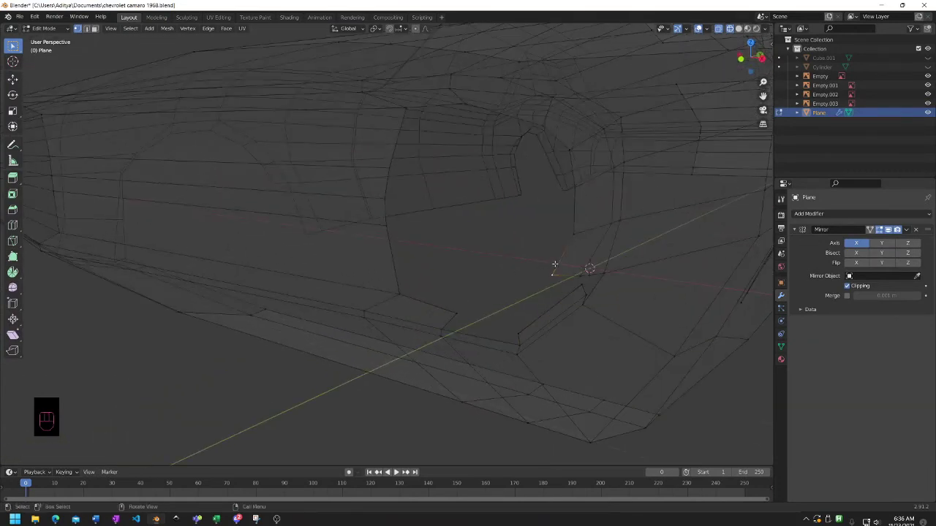
- Select the inner rim vertices around the headlight opening's outer side, try moving them freely, and undo that move
left_click(575, 187, "shift")
left_click(570, 151, "shift")
left_click(543, 124, "shift")
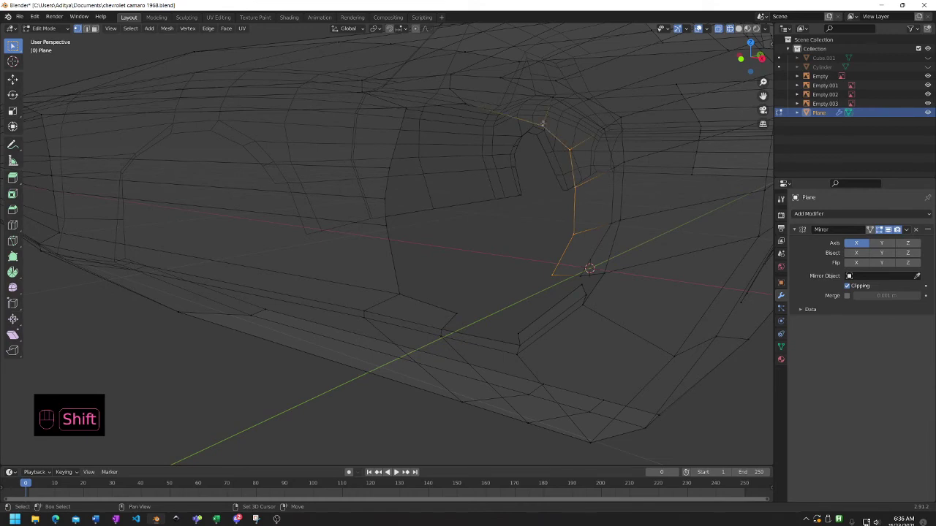
left_click(464, 102, "shift")
middle_click_drag(460, 101, 410, 364)
key("g")
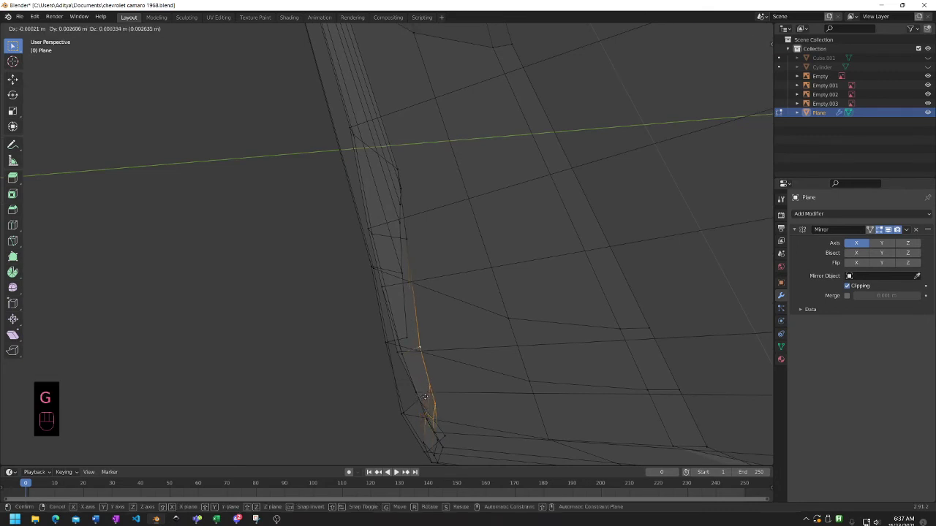
left_click(433, 395)
key("ctrl+z")
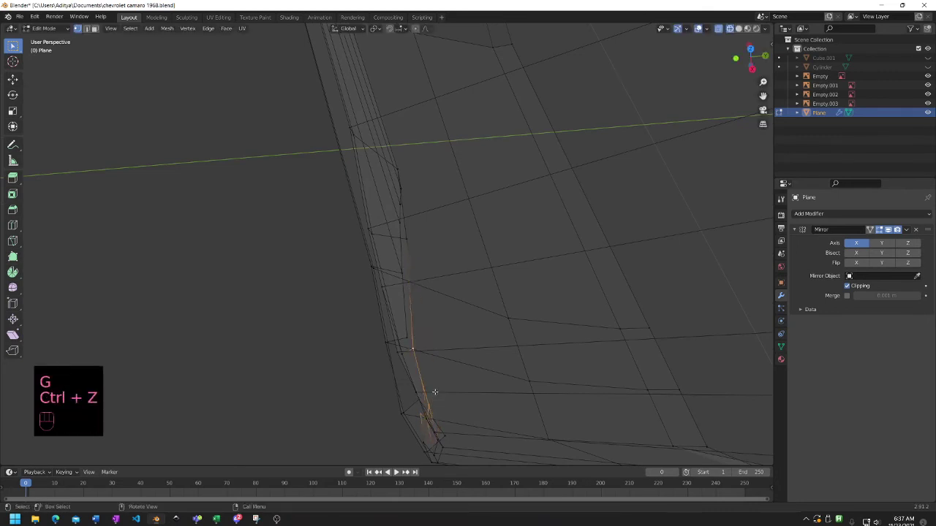
- Move the selected inner rim vertices backward into the body along the global Y axis in two passes
key("g")
key("y")
left_click(439, 395)
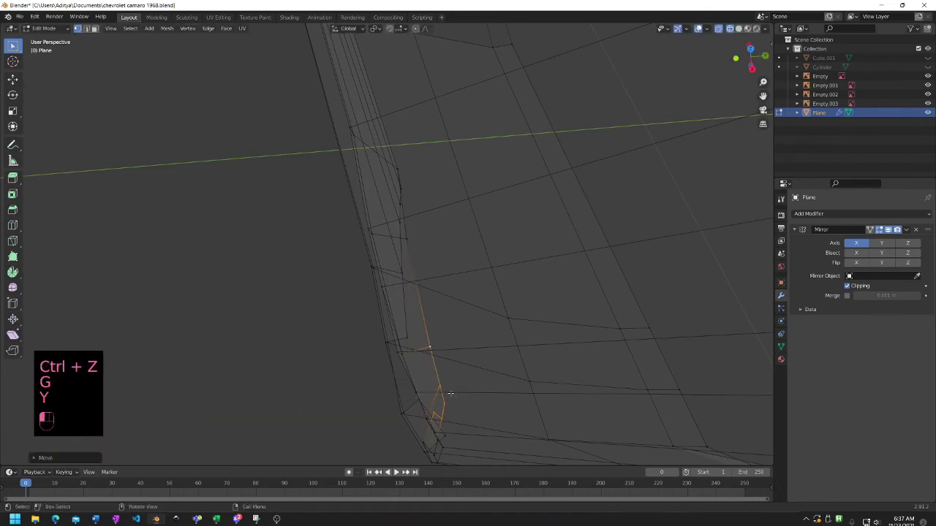
middle_click_drag(438, 395, 482, 285)
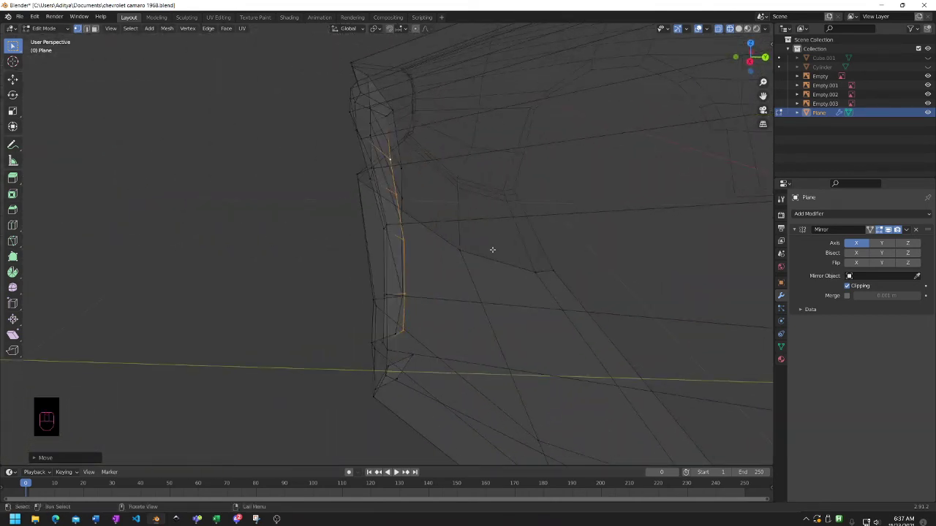
key("g")
key("y")
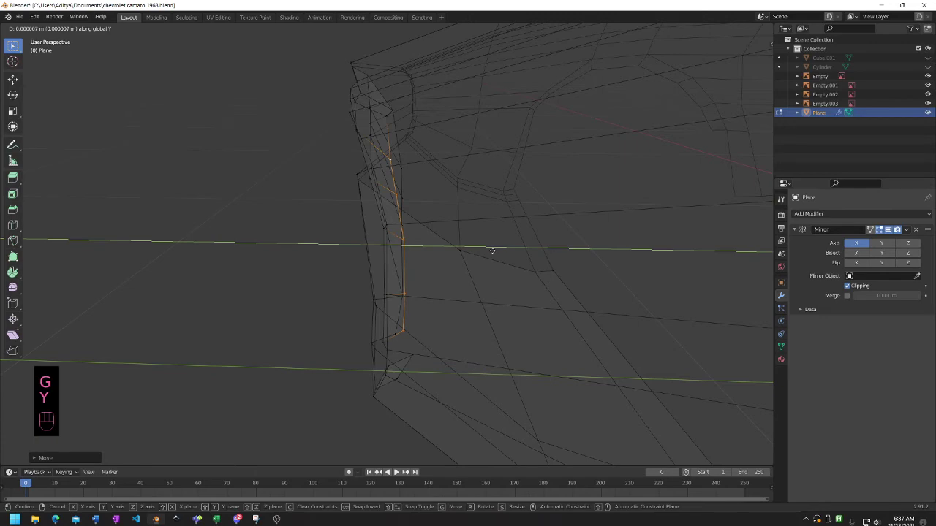
left_click(495, 251)
middle_click_drag(495, 251, 640, 249)
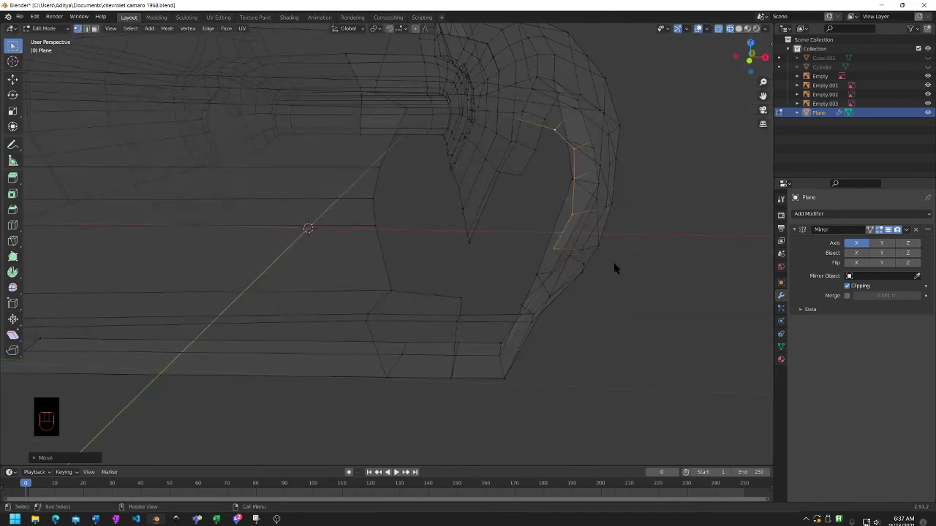
- Return to solid shading and, in front view, nudge the upper middle vertex of the lower corner strip down and inward
key("z")
left_click(679, 264)
middle_click_drag(645, 293, 525, 366)
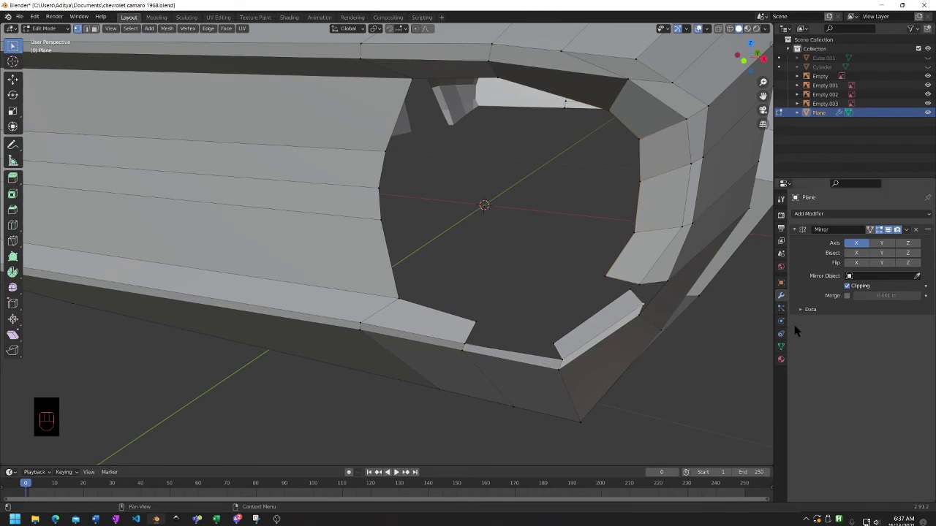
key("KP_3")
key("KP_1")
key("KP_1")
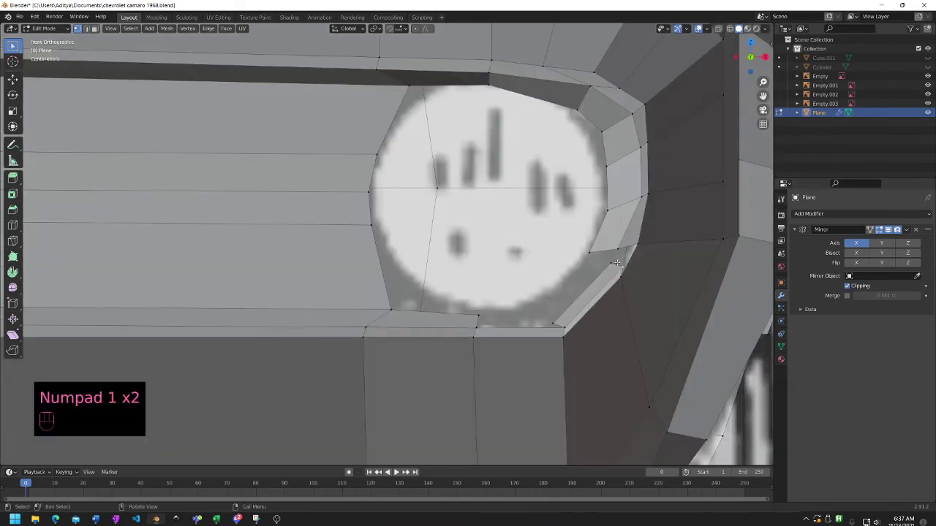
key("g")
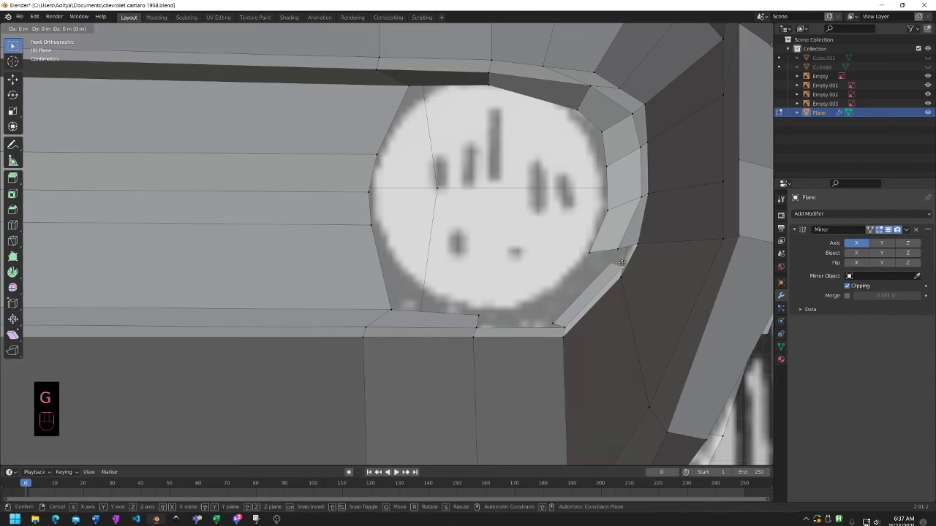
left_click(616, 265)
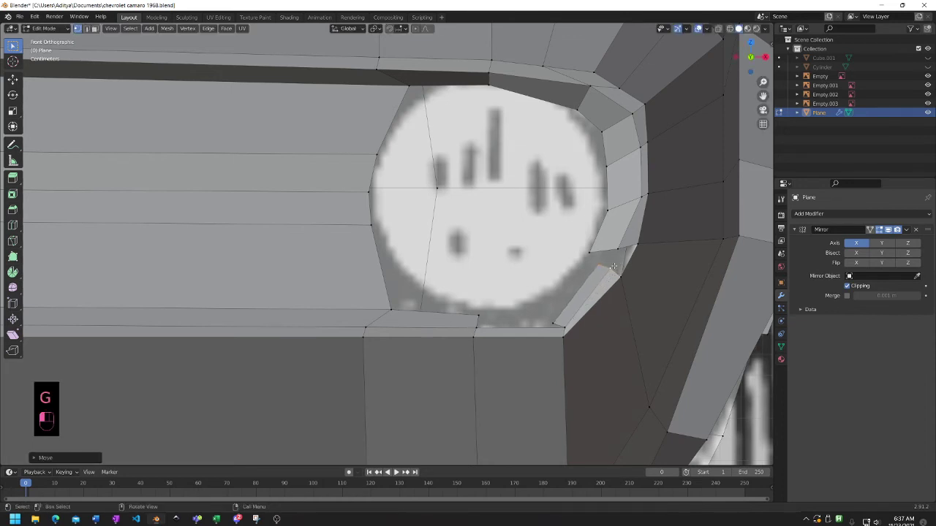
- Fill the gap between the outer side rim and the lower corner strip's outer band with a face
left_click(639, 245, "shift")
left_click(620, 275, "shift")
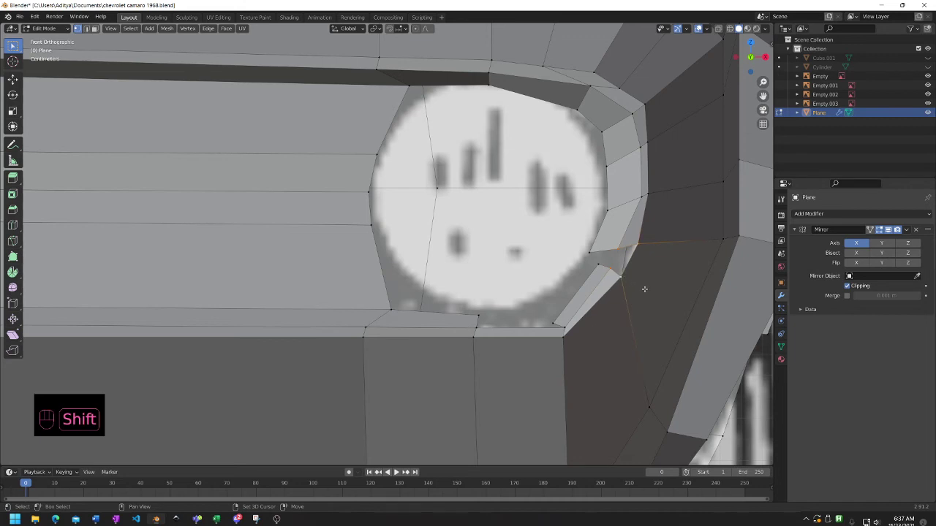
key("g")
key("f")
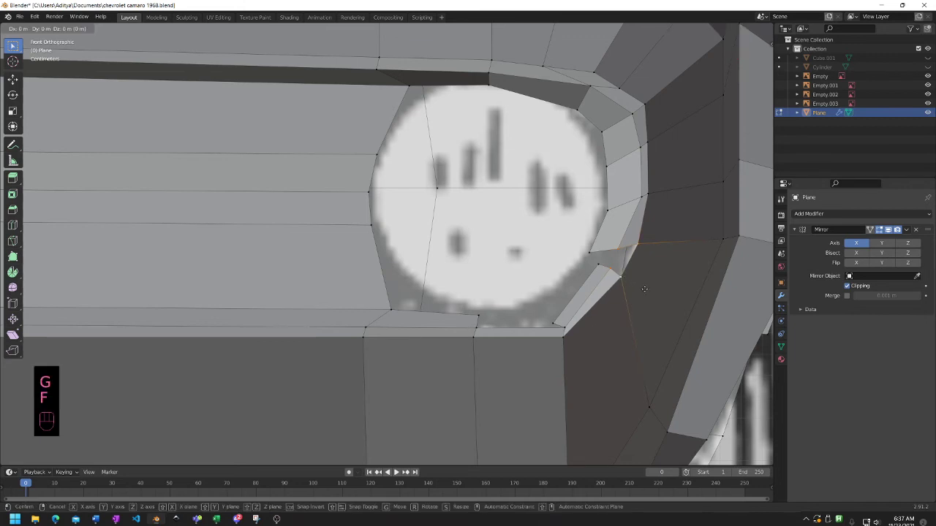
left_click(644, 290)
key("f")
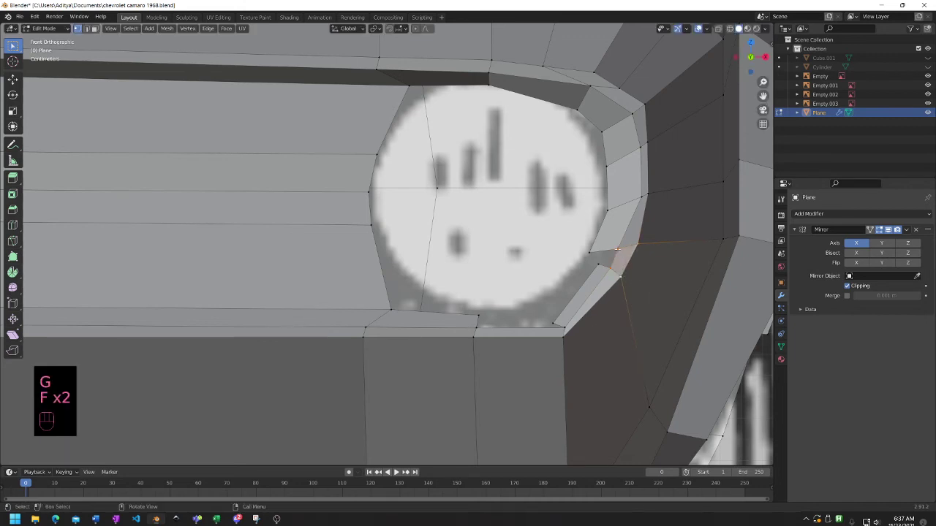
- Reposition the two outer band vertices at the headlight opening's lower outer side with free moves and vertex slides along their edges
left_click(618, 249, "shift")
key("g")
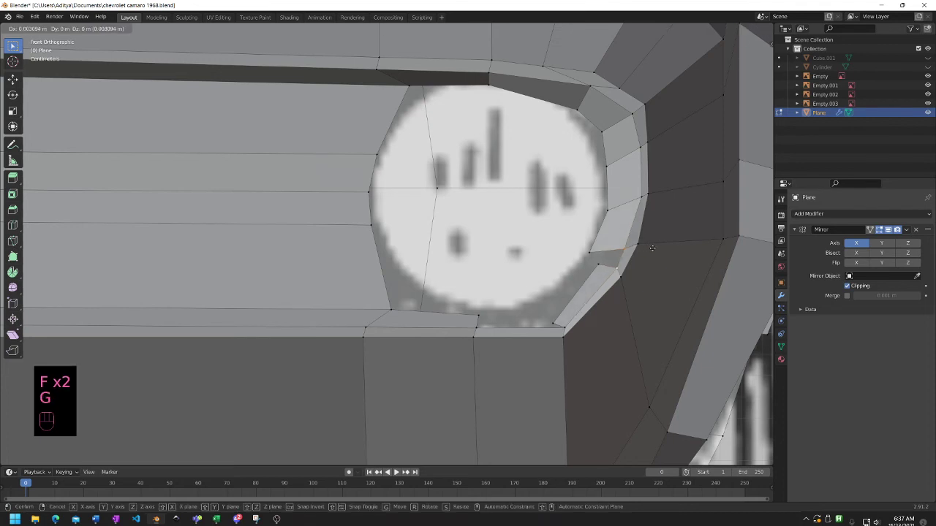
left_click(641, 245)
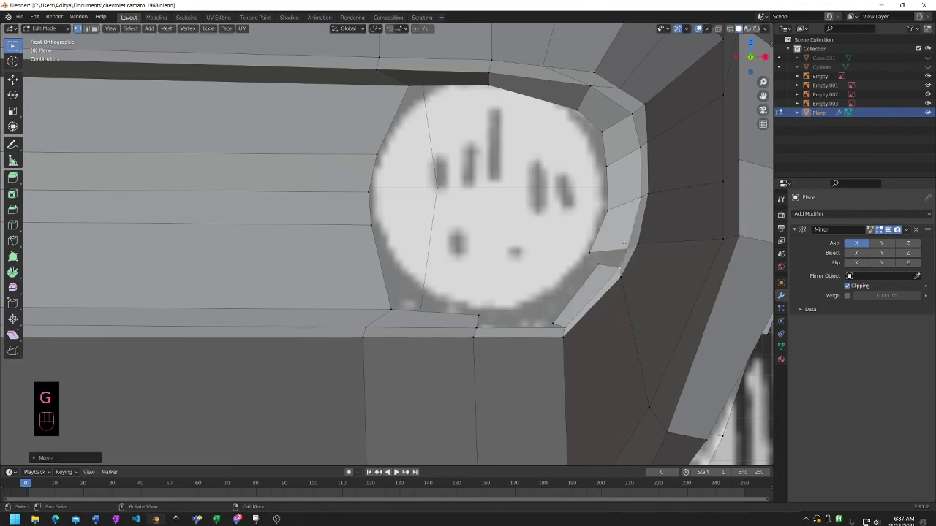
key("g")
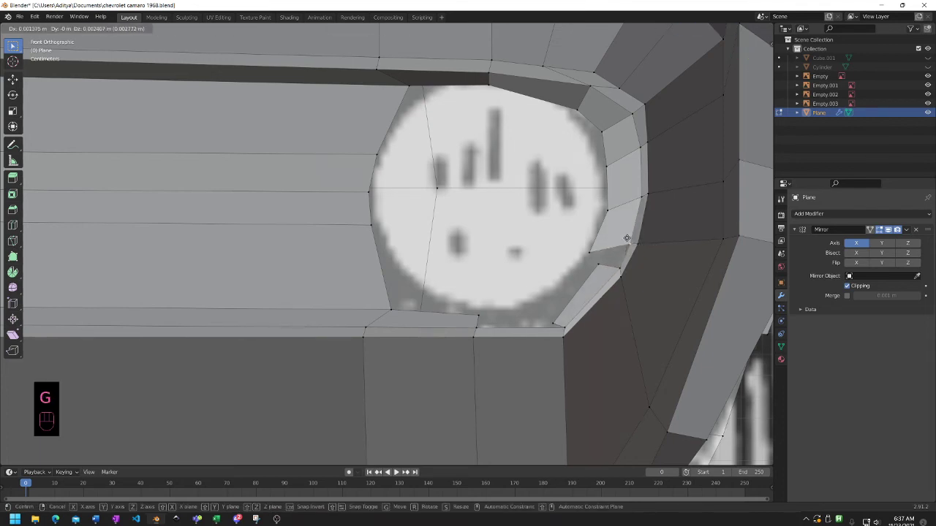
left_click(629, 240)
key("ctrl")
key("g")
key("g")
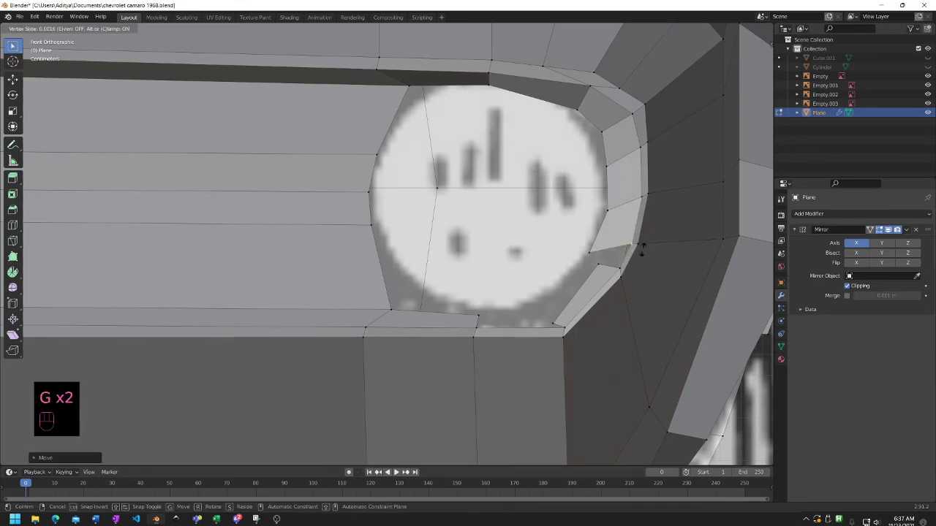
left_click(644, 250)
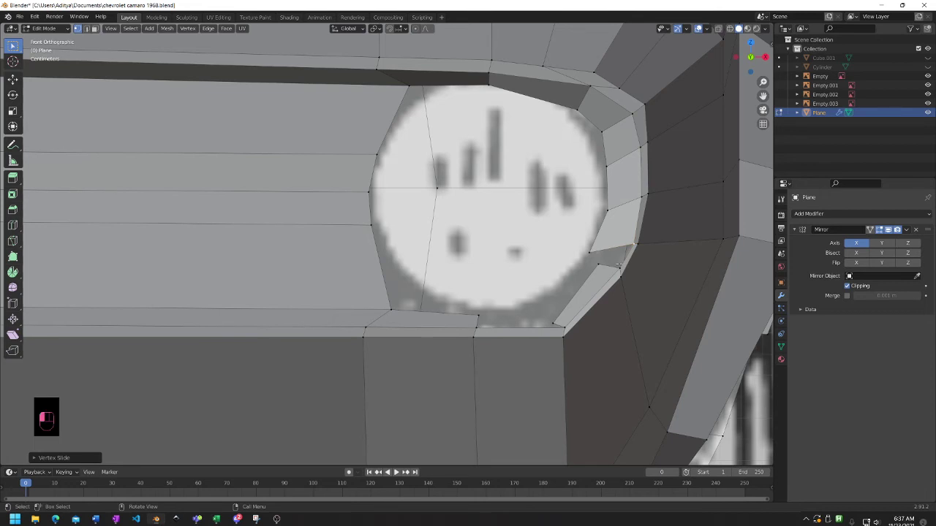
key("g")
key("g")
left_click(621, 272)
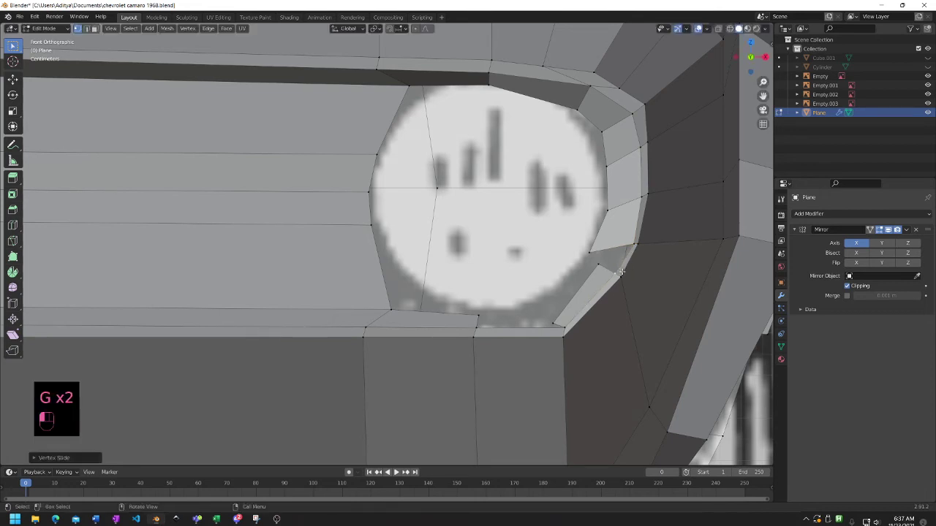
- Move the lower corner strip's two inner vertices onto the headlight outline in the front reference
left_click(598, 267)
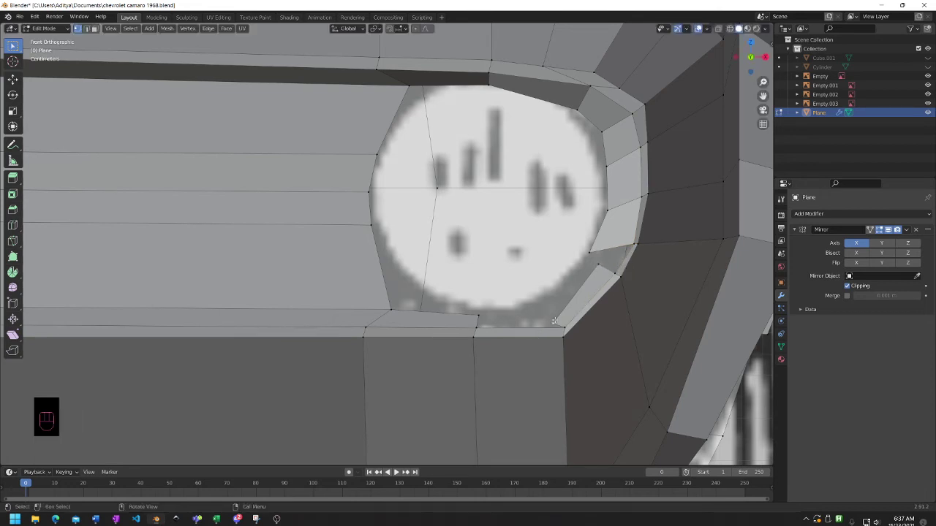
key("g")
left_click(562, 307)
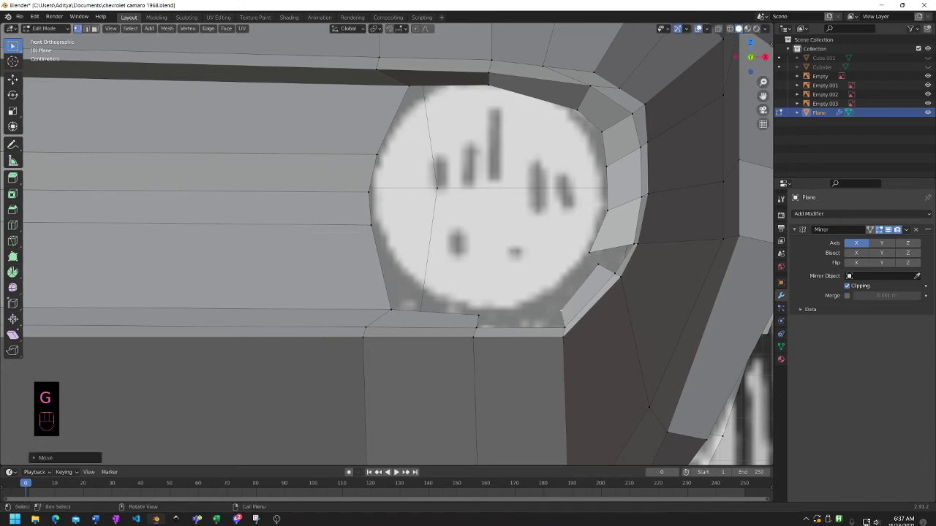
key("g")
left_click(584, 275)
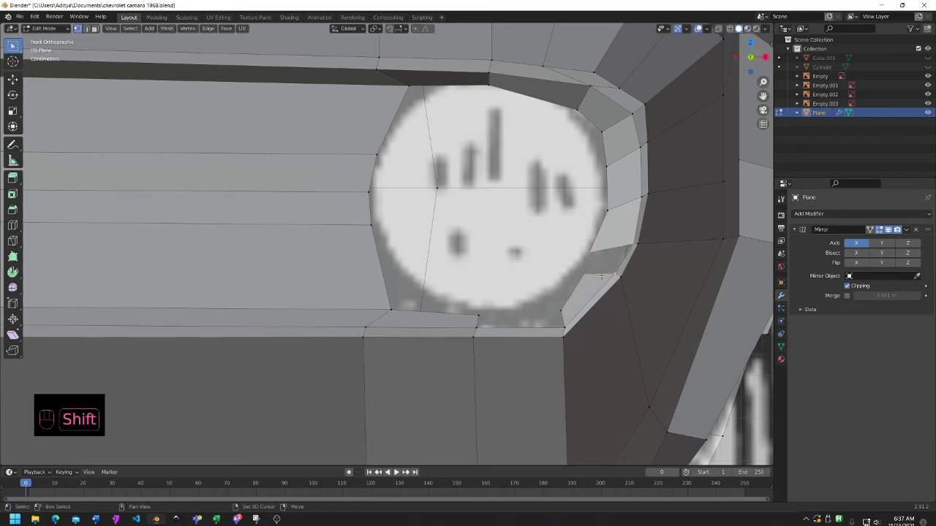
- Fill the remaining inner rim gaps on the headlight opening's lower outer side and along its bottom edge with faces
key("g")
key("ctrl+z")
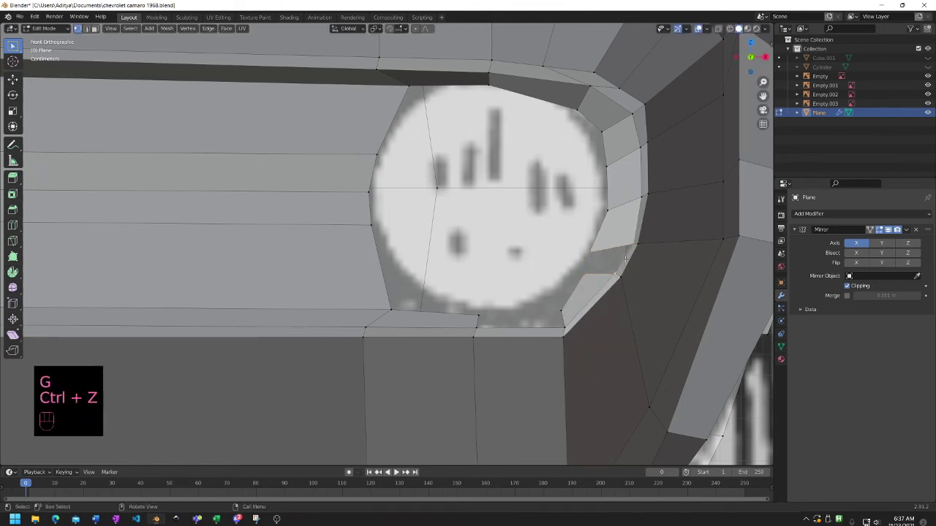
key("f")
left_click(562, 307)
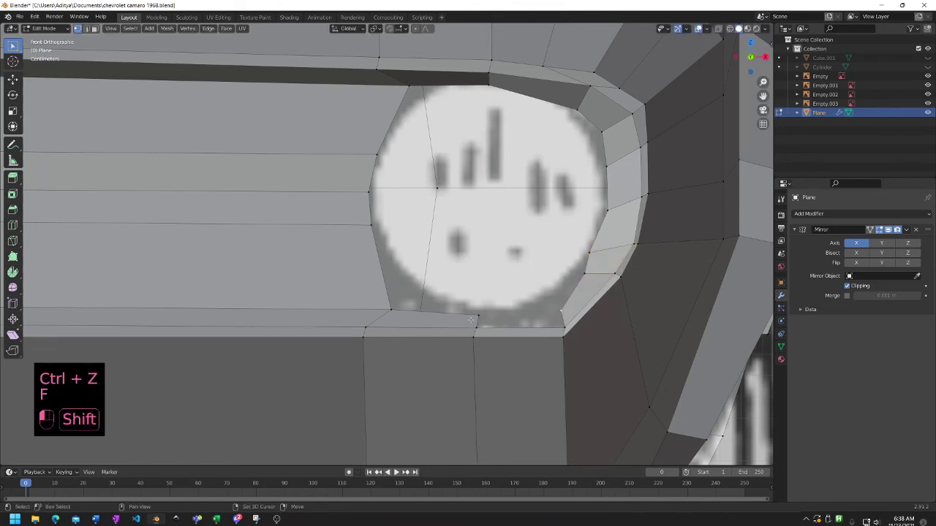
left_click(560, 326, "shift")
key("f")
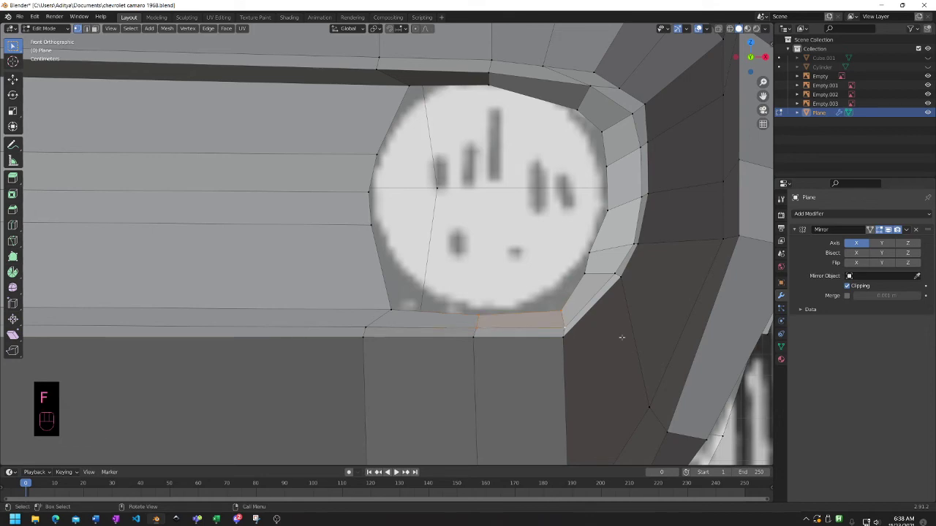
- In front view, nudge the inner rim vertices on the headlight opening's lower outer curve to match the reference circle
middle_click_drag(622, 337, 637, 330)
key("KP_3")
key("KP_1")
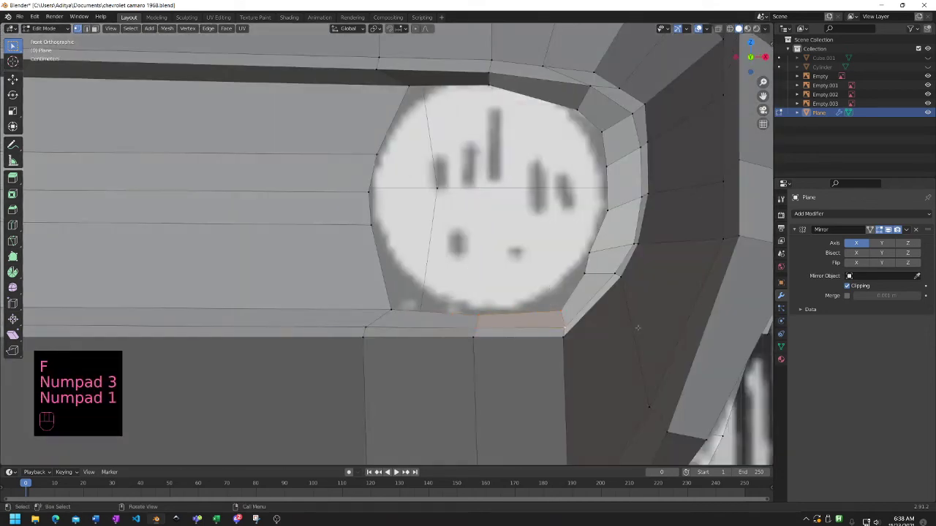
left_click(593, 257)
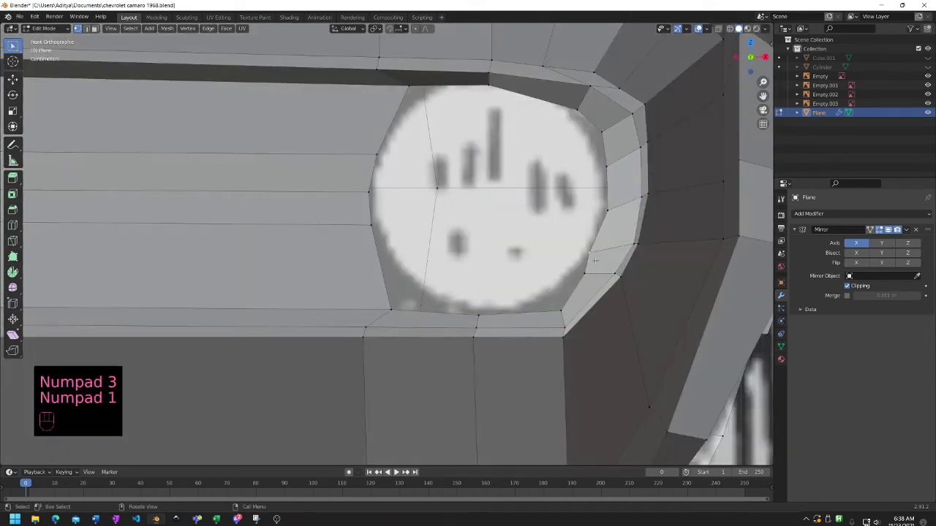
key("g")
left_click(599, 260)
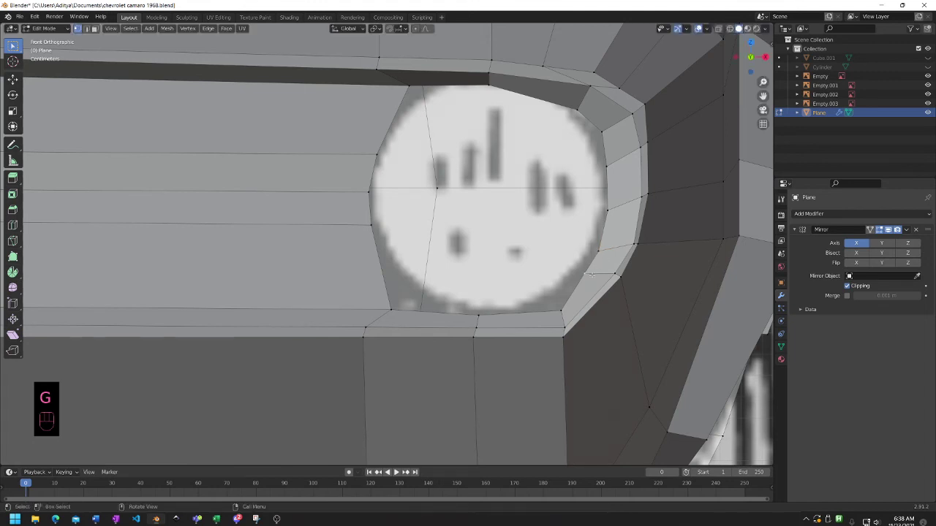
key("g")
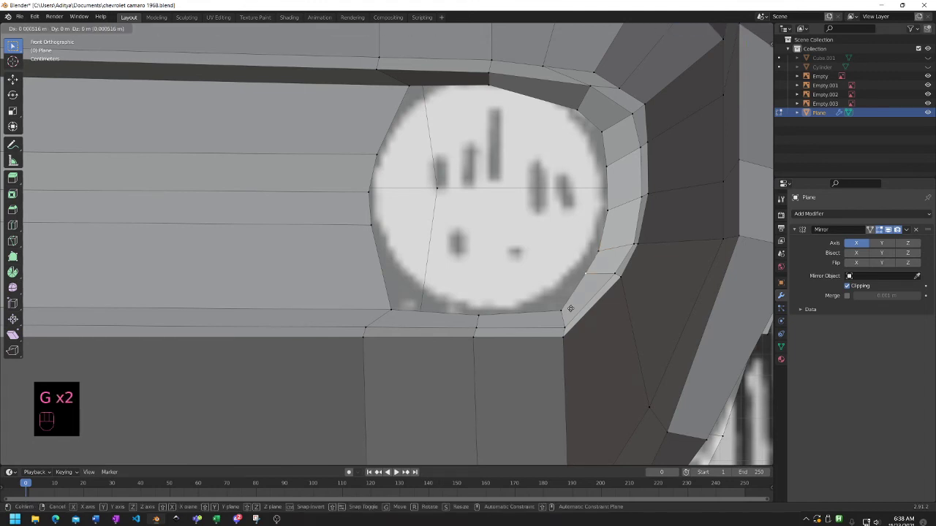
left_click(569, 308)
key("g")
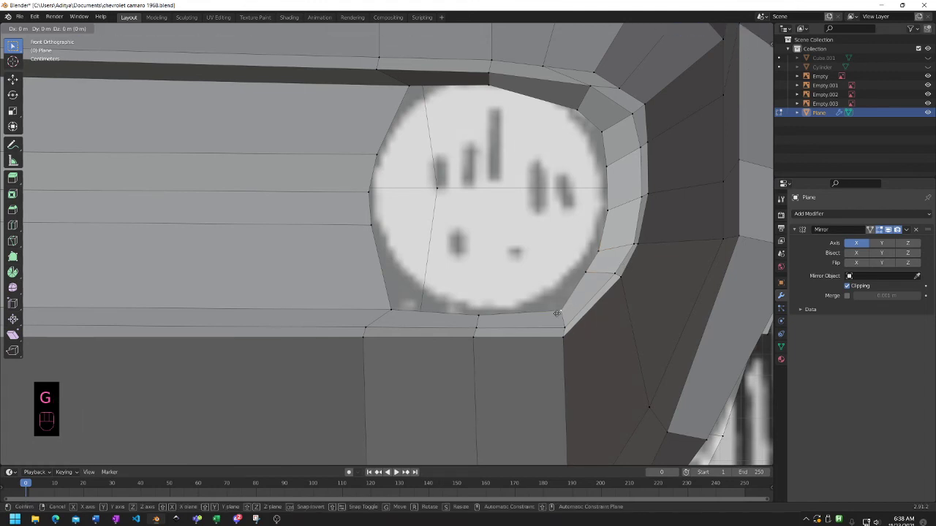
left_click(558, 312)
- Move the lower vertex on the headlight opening's grille side up and outward onto the headlight outline
key("g")
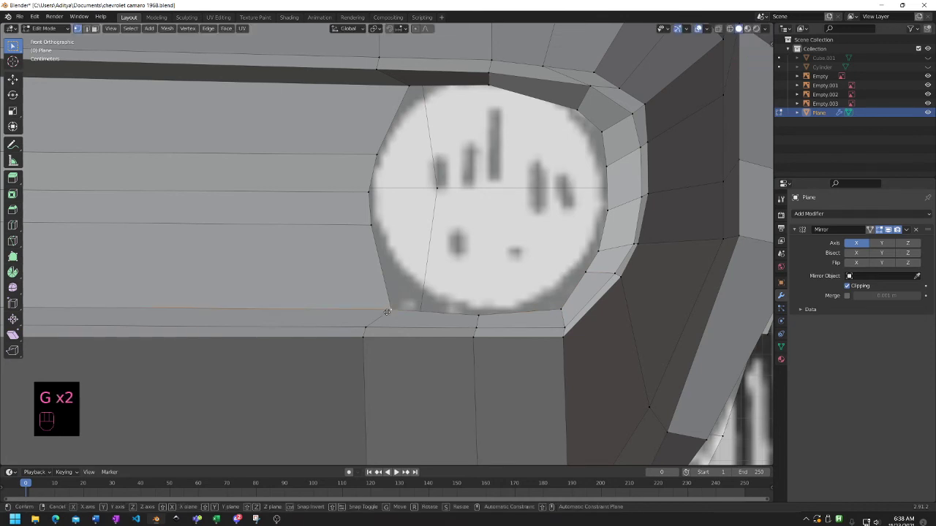
left_click(387, 309)
key("g")
left_click(398, 303)
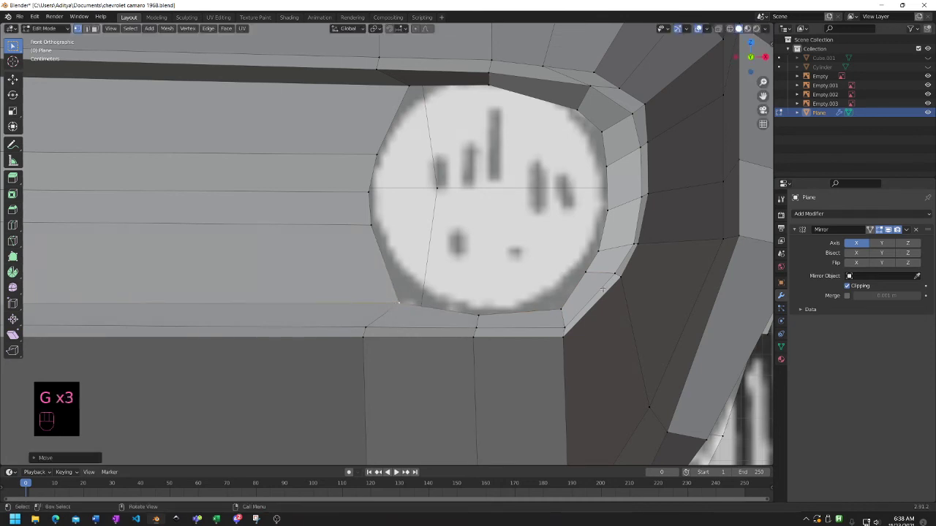
- Move the inner rim vertex at the headlight opening's upper outer corner up and outward
scroll(588, 141, "down", 2)
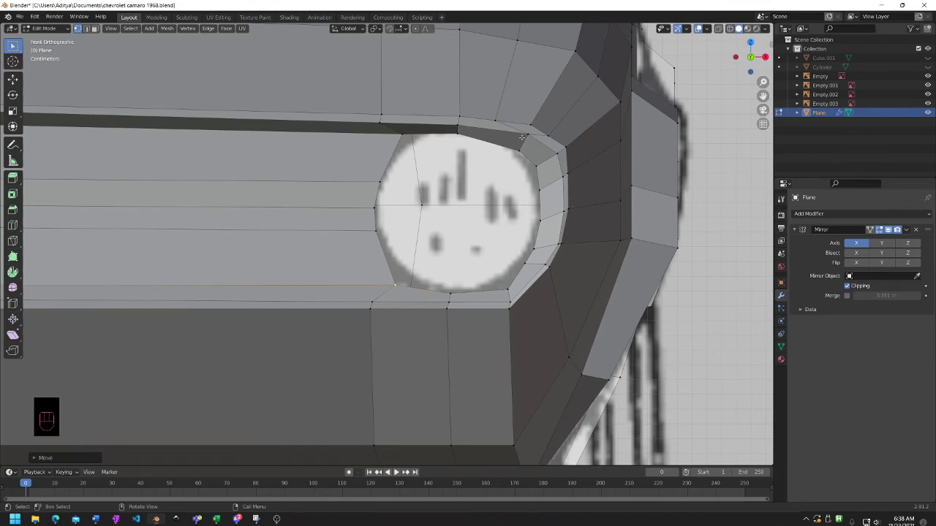
scroll(517, 156, "down", 3)
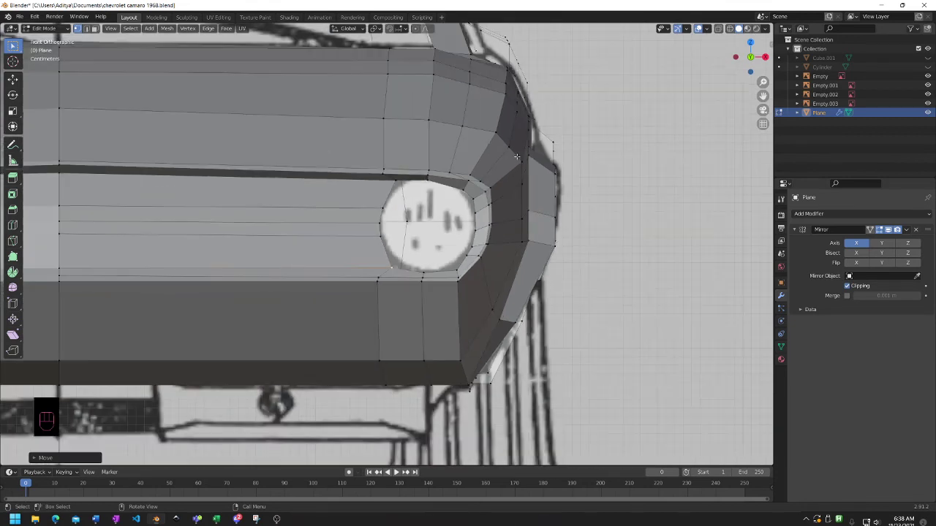
scroll(521, 156, "up", 3)
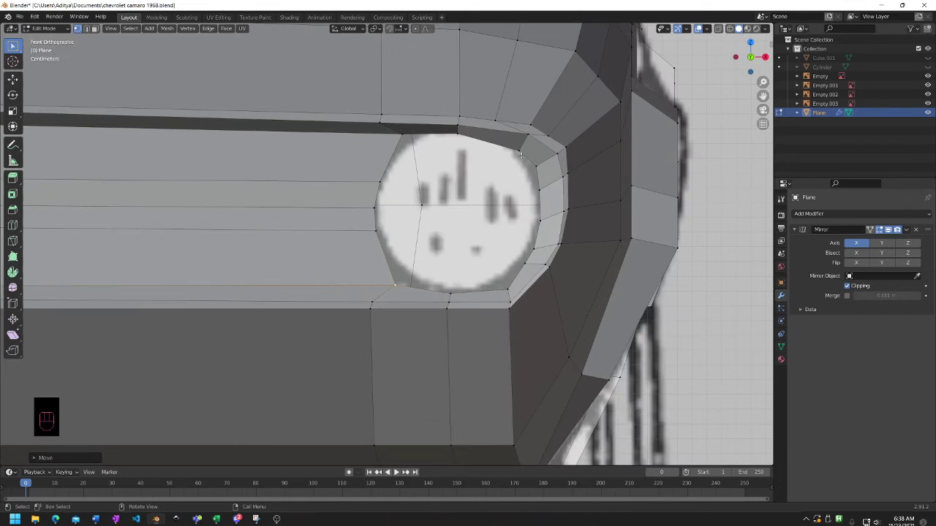
scroll(521, 155, "down", 3)
scroll(532, 155, "up", 4)
left_click(512, 152)
key("g")
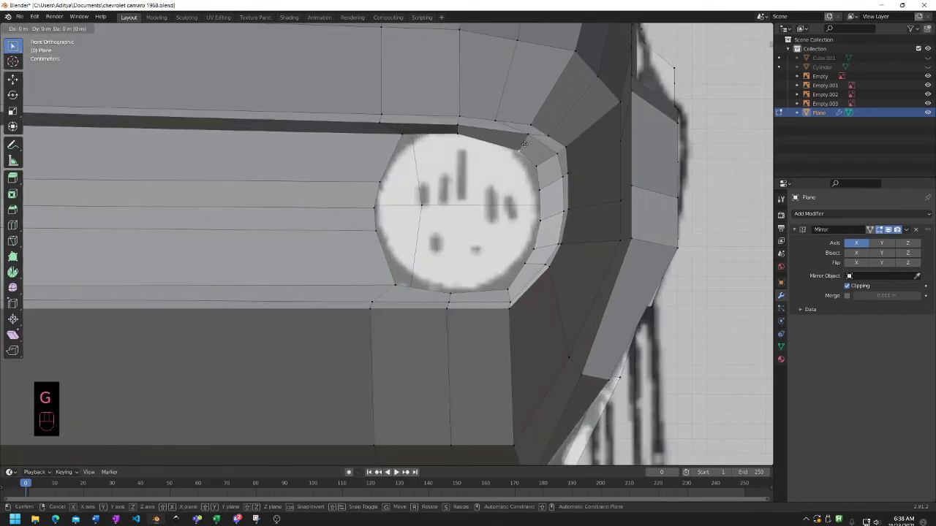
left_click(528, 136)
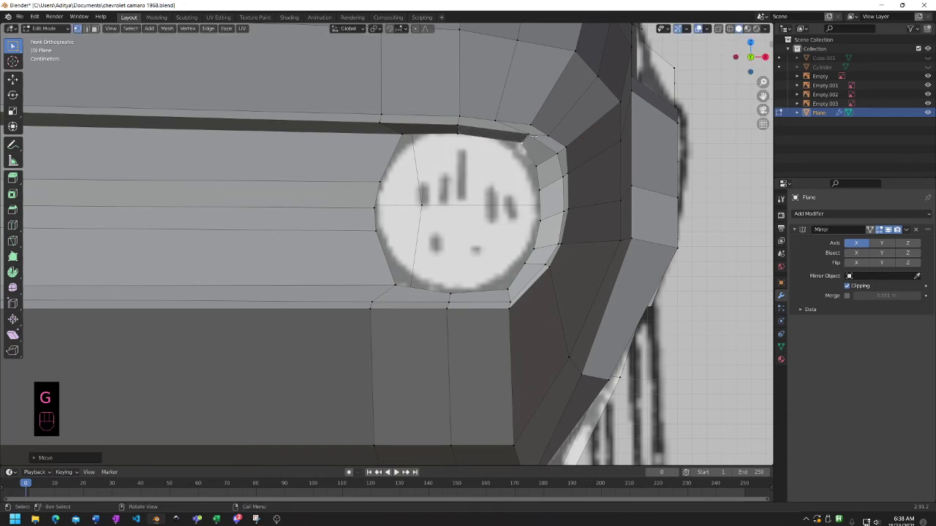
key("ctrl+r")
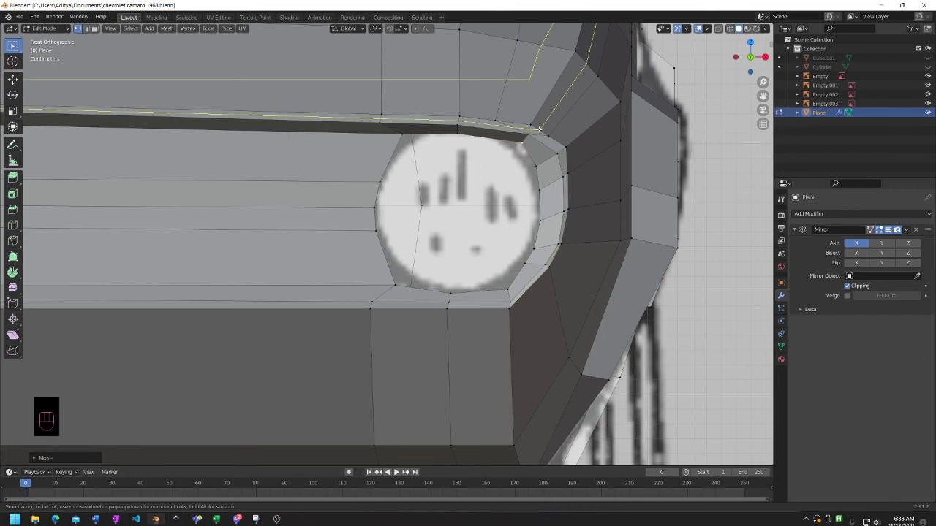
scroll(539, 129, "down", 5)
key("ctrl+r")
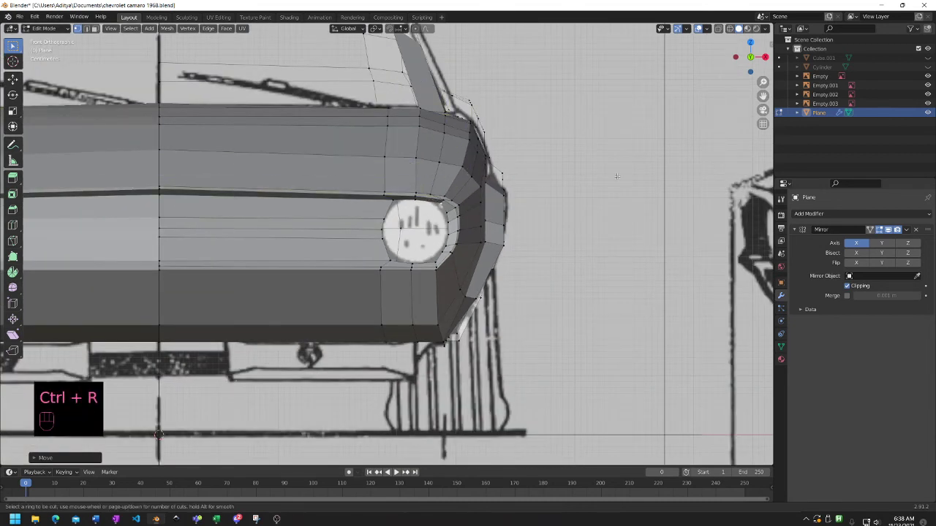
right_click(682, 133)
middle_click_drag(652, 165, 621, 204)
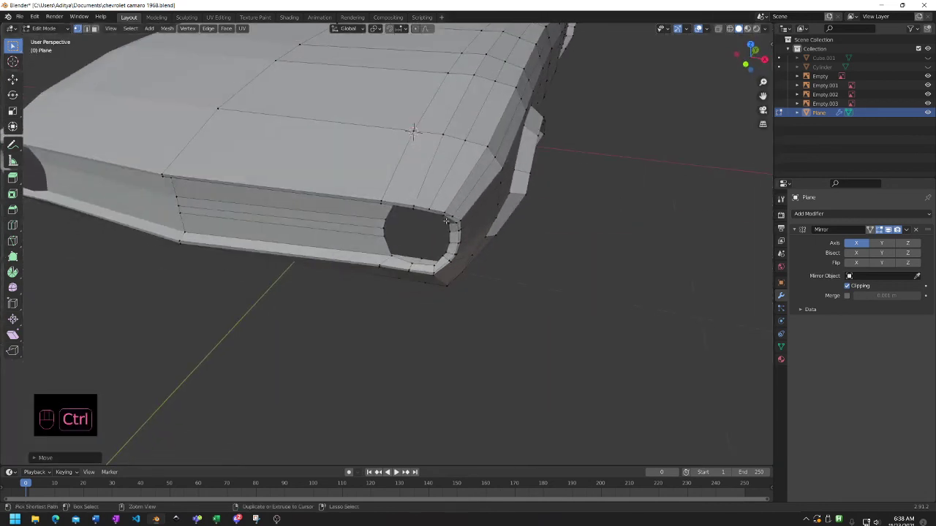
key("ctrl+r")
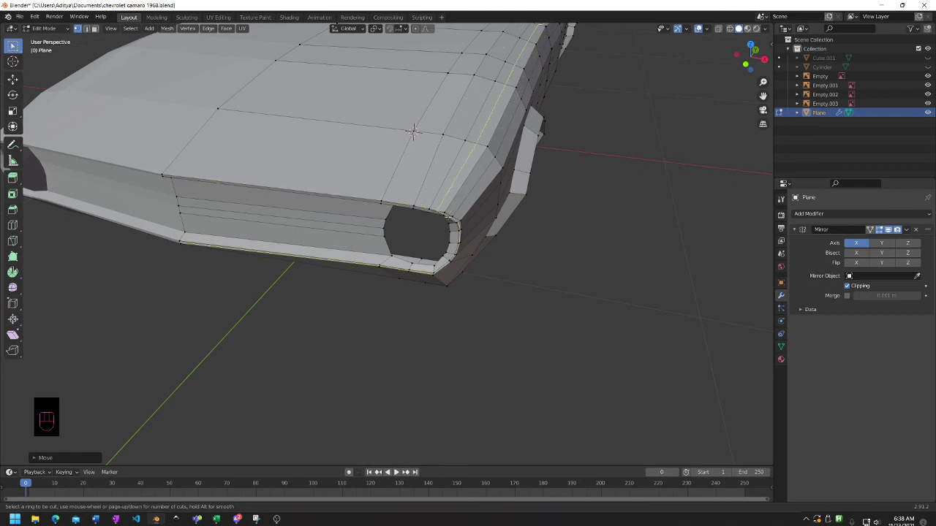
right_click(564, 269)
- In front view, edge-slide the upper outer corner's two rim vertices outward and down, and nudge them slightly upward
scroll(565, 268, "up", 6)
key("KP_3")
key("KP_1")
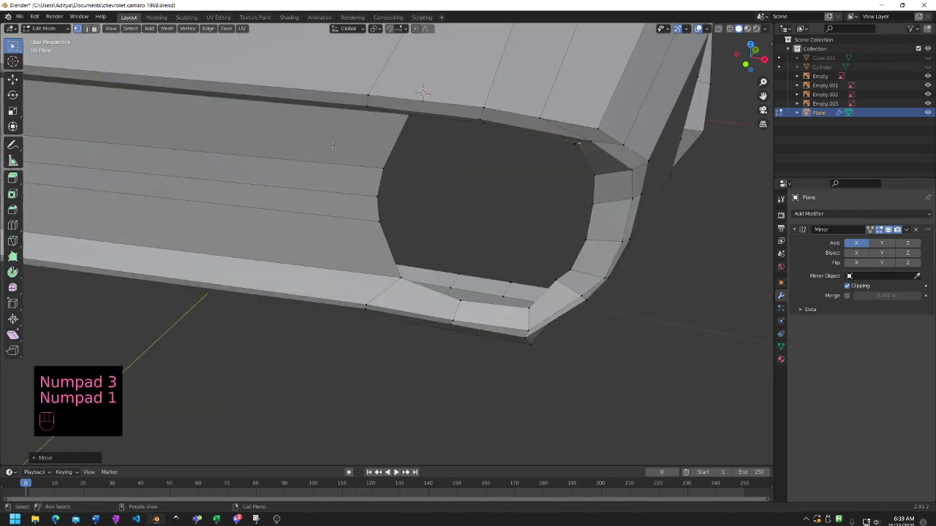
left_click(572, 263)
key("KP_1")
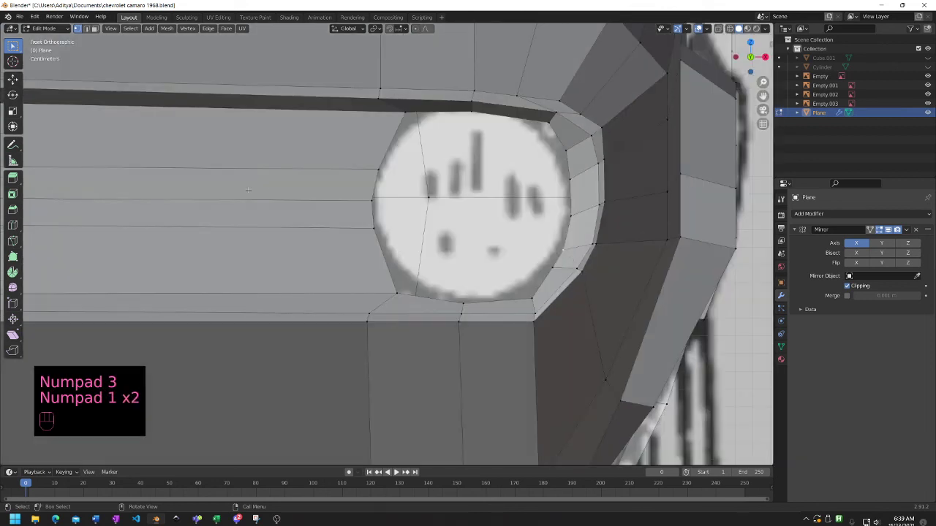
middle_click_drag(248, 190, 196, 262, "shift")
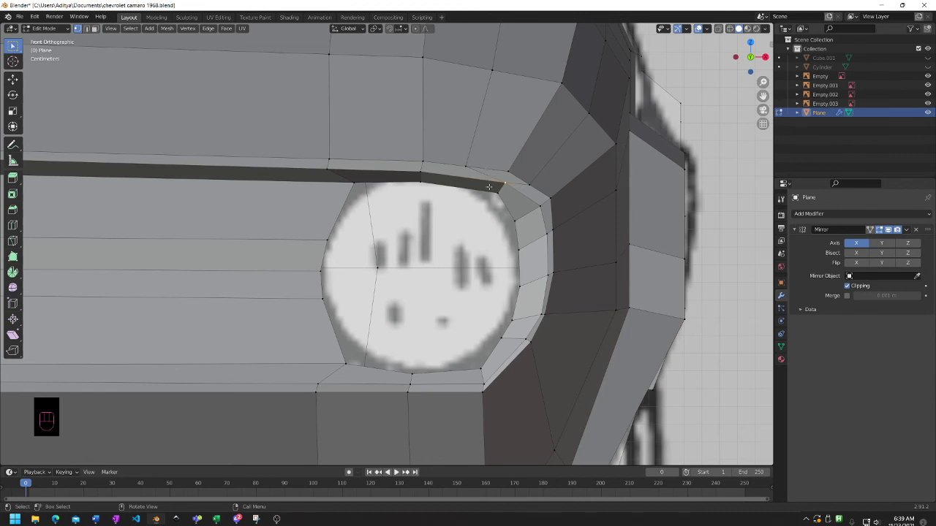
key("shift")
left_click(503, 192, "shift")
key("g")
key("g")
left_click(578, 216)
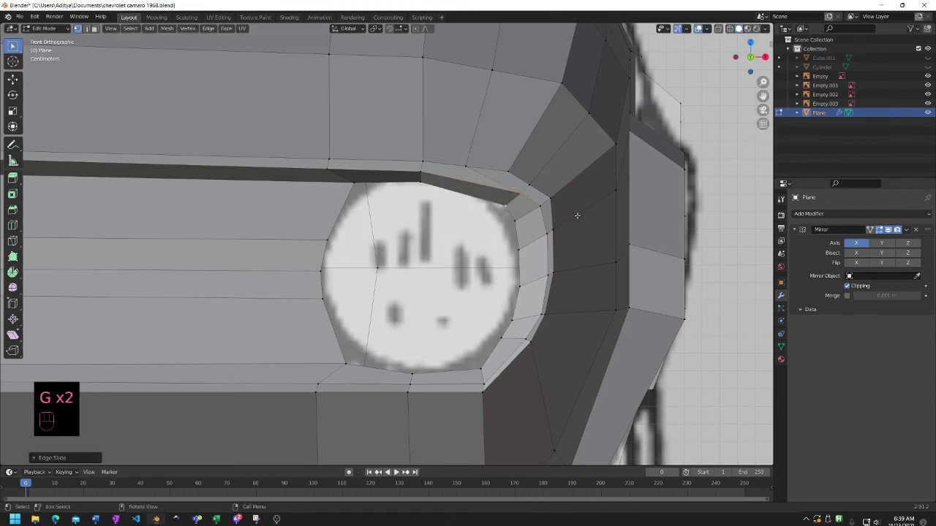
key("g")
left_click(555, 208)
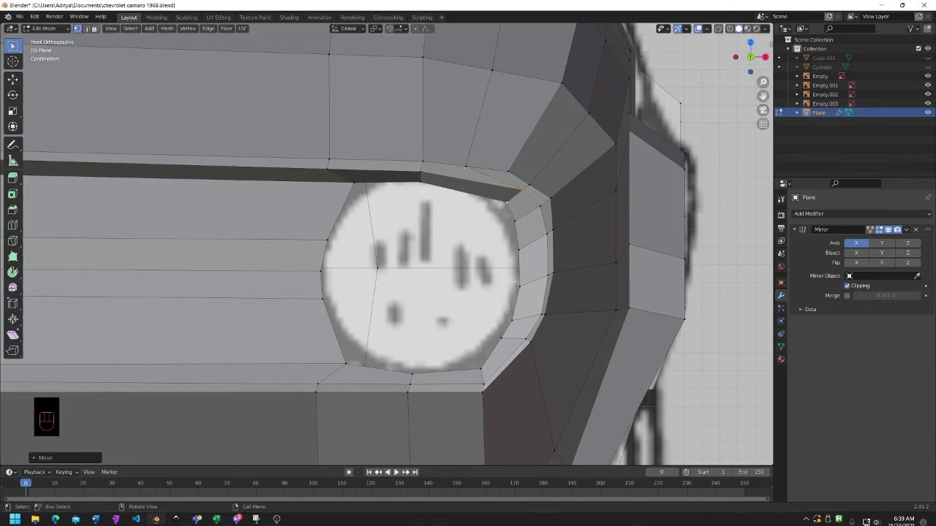
- Delete the distorted rim faces along the headlight opening's upper outer edge
left_click(424, 180, "shift")
left_click(426, 166, "shift")
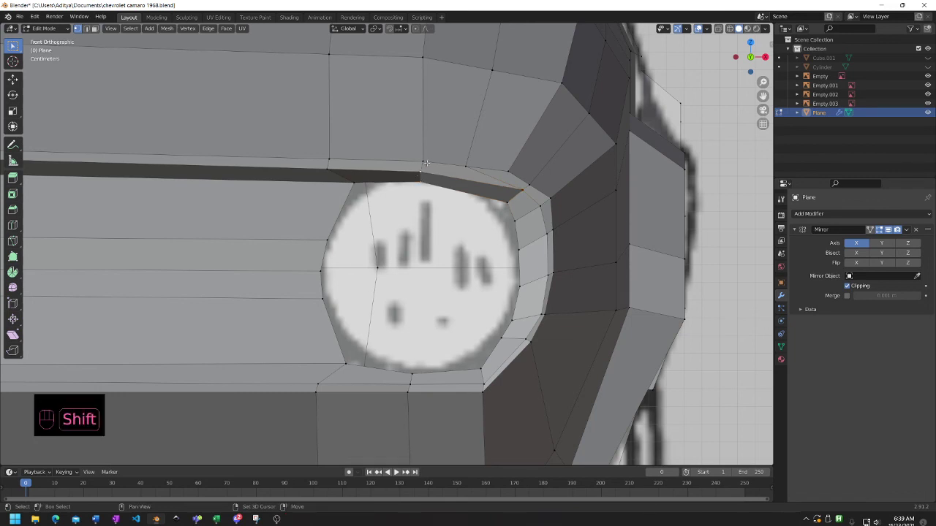
left_click(511, 169, "shift")
left_click(510, 199, "shift")
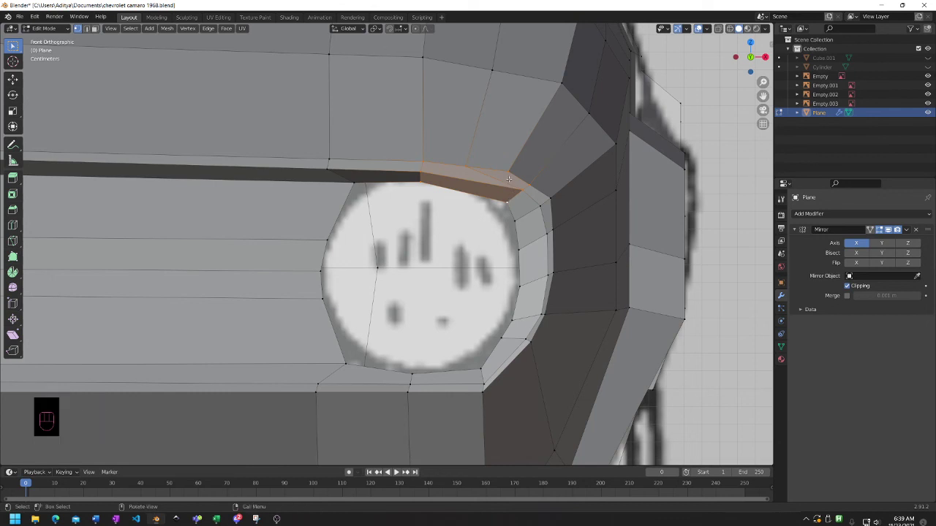
key("x")
left_click(487, 182)
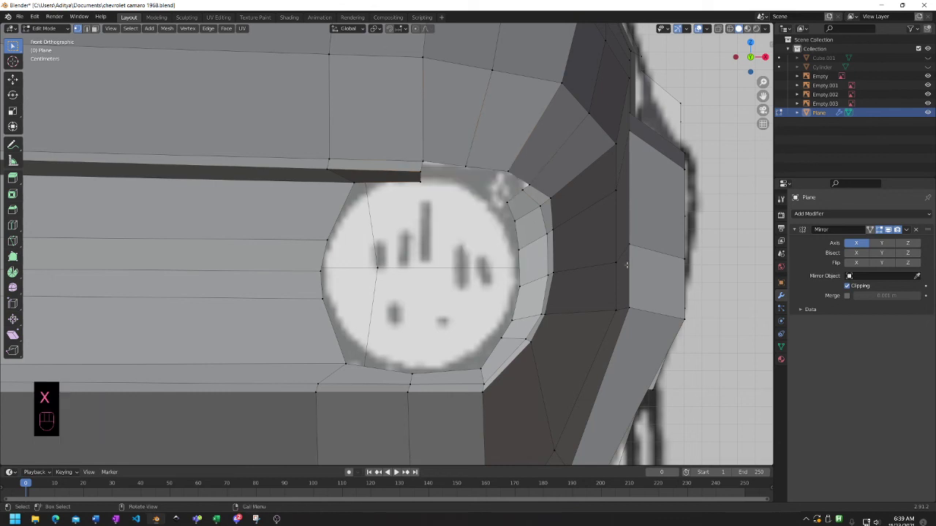
- In front view, extrude the open edge above the headlight's upper outer side twice downward to rebuild the rim
left_click(465, 167, "shift")
key("e")
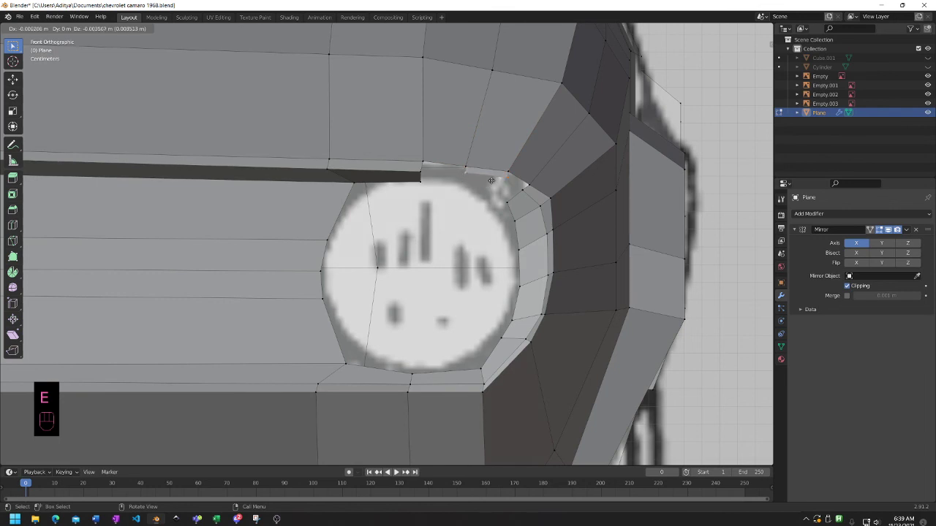
left_click(491, 183)
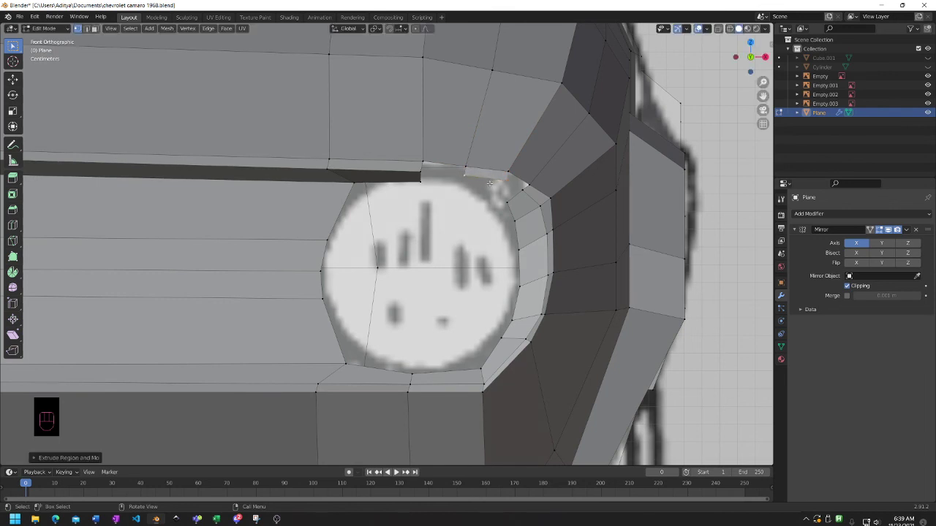
key("e")
left_click(500, 198)
- Fill the front lip gaps on both sides of the newly extruded strip above the headlight opening
middle_click_drag(501, 198, 475, 182)
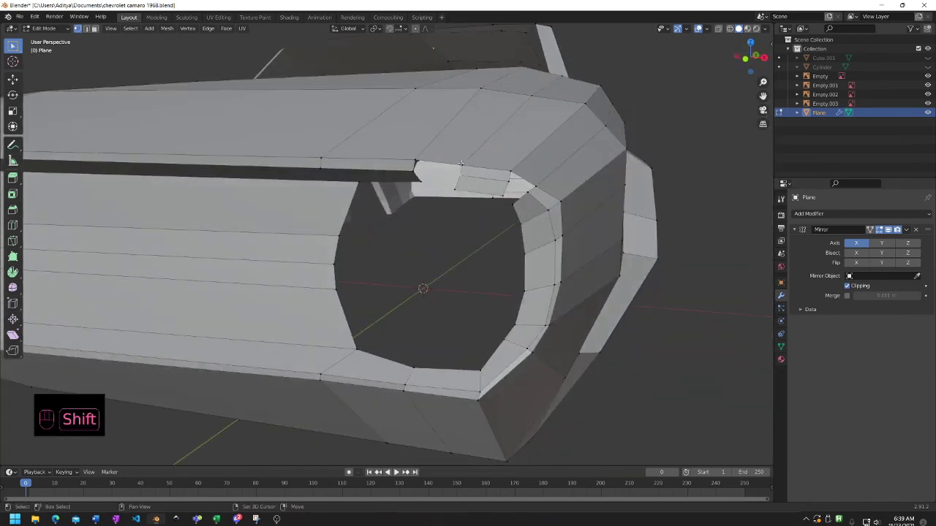
key("f")
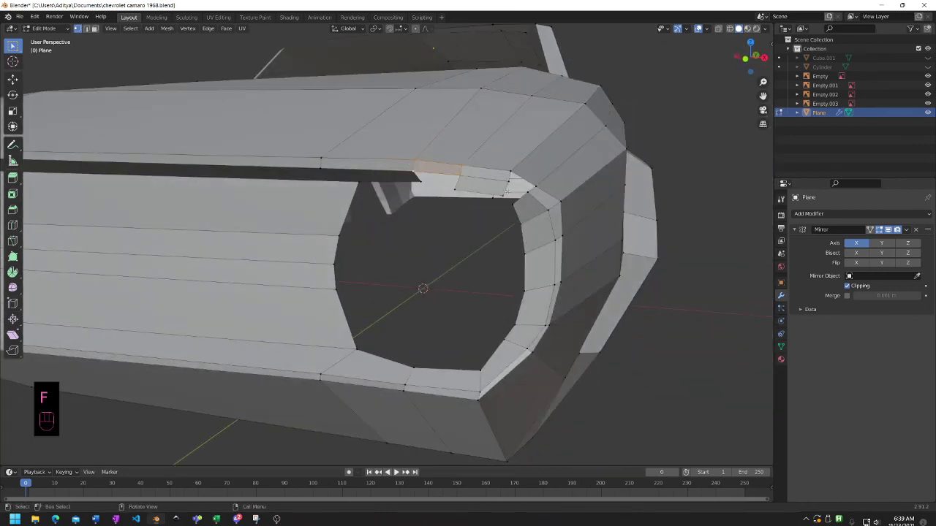
left_click(509, 173)
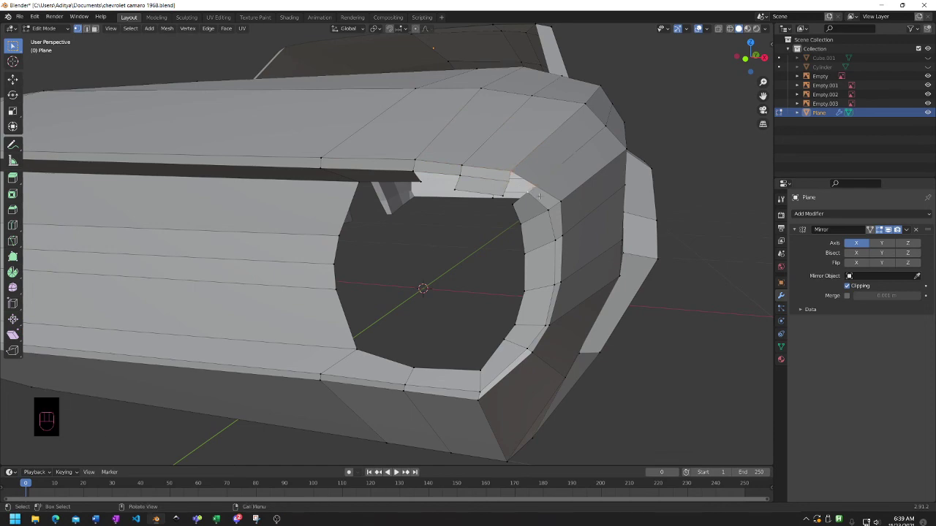
key("f")
- In wireframe top view, move the extruded strip's inner edge backward into the body to match the existing rim depth
middle_click_drag(530, 191, 524, 285)
mouse_move(524, 285)
middle_mouse_down()
mouse_move(527, 305)
mouse_move(539, 289)
middle_mouse_up()
key("z")
left_click(487, 289)
key("KP_1")
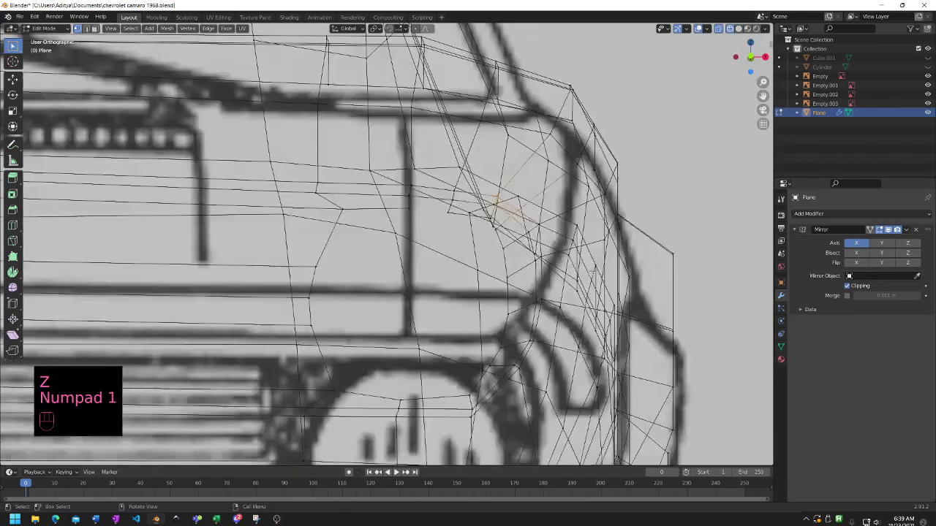
key("KP_3")
key("KP_7")
key("ctrl+KP_7")
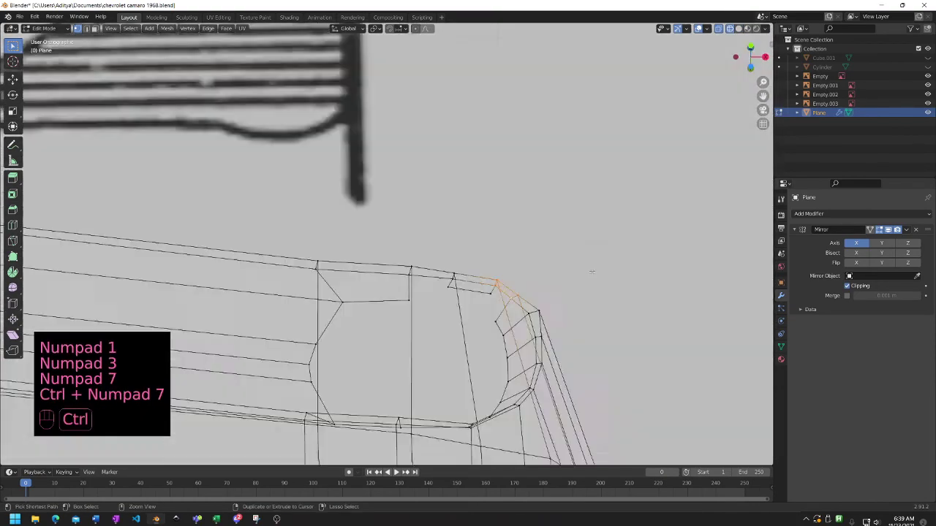
key("KP_7")
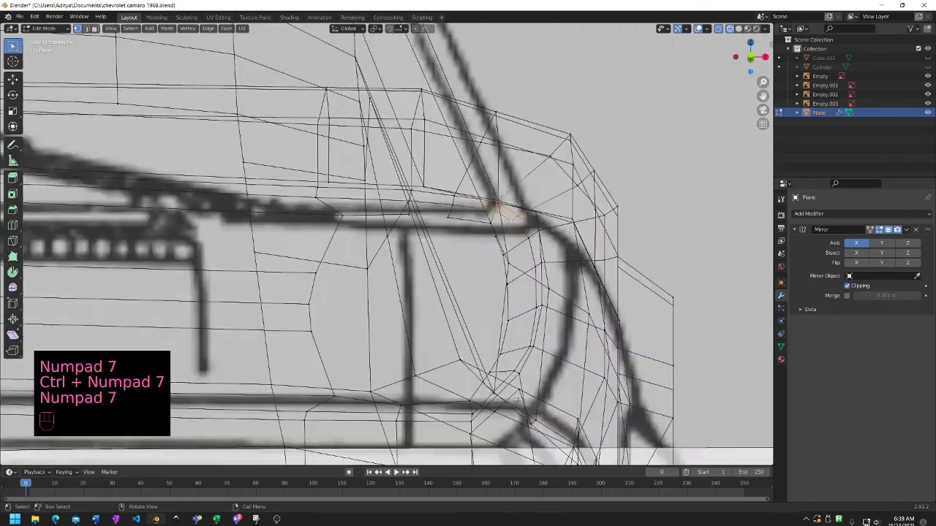
middle_click_drag(624, 173, 572, 280, "shift")
scroll(572, 280, "up", 4)
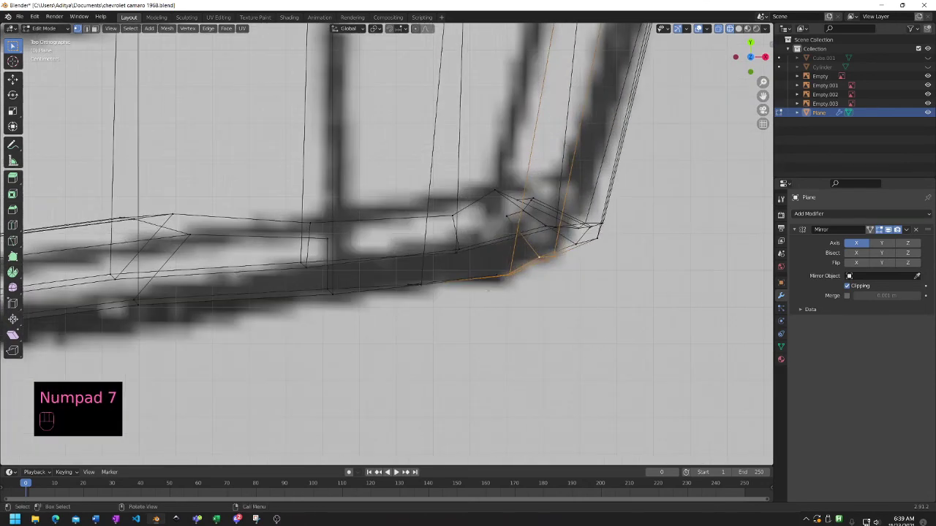
middle_click_drag(523, 264, 553, 180)
left_click(482, 233)
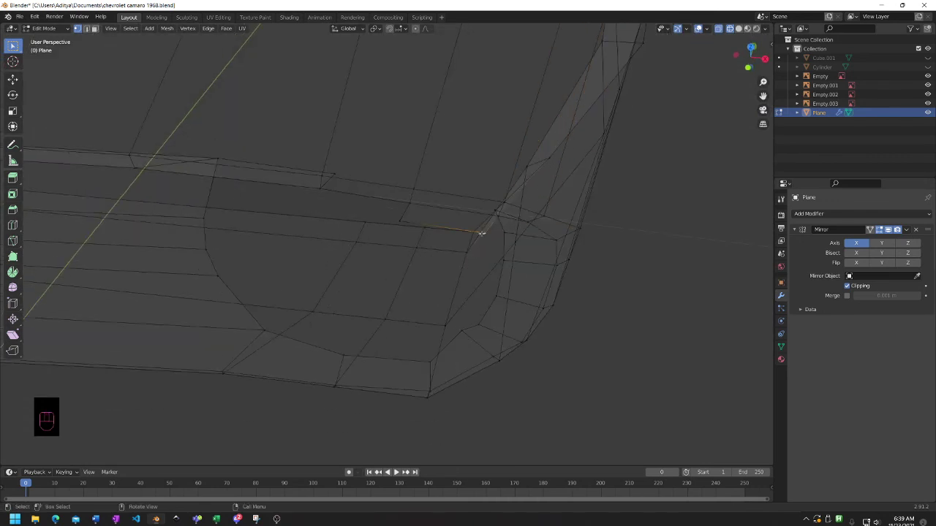
key("KP_7")
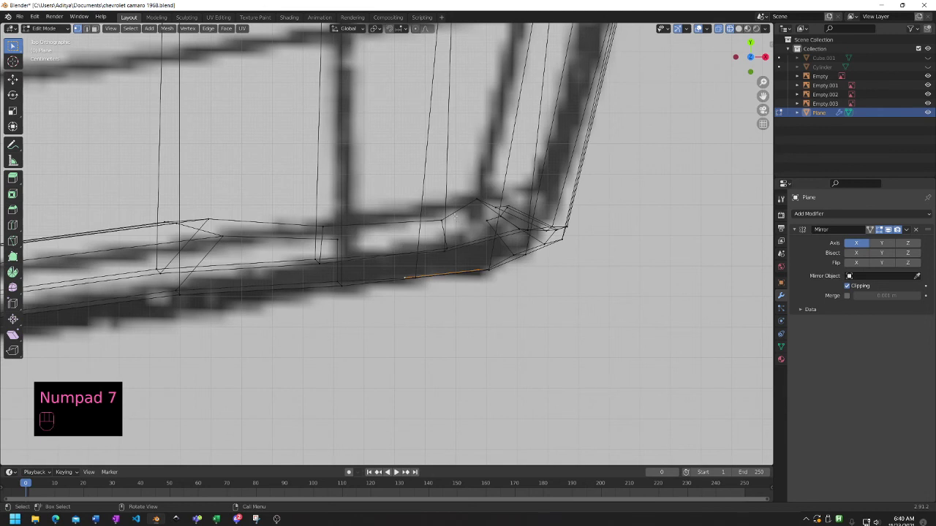
key("g")
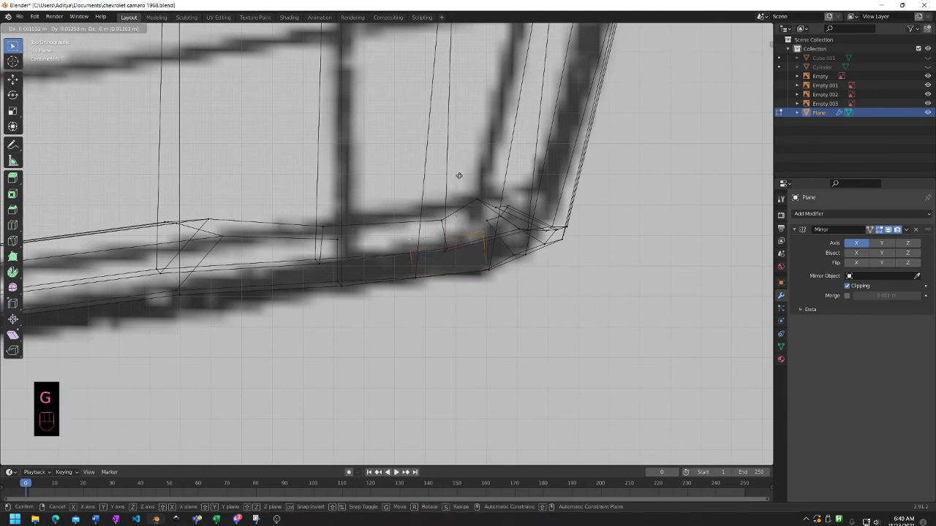
left_click(458, 165)
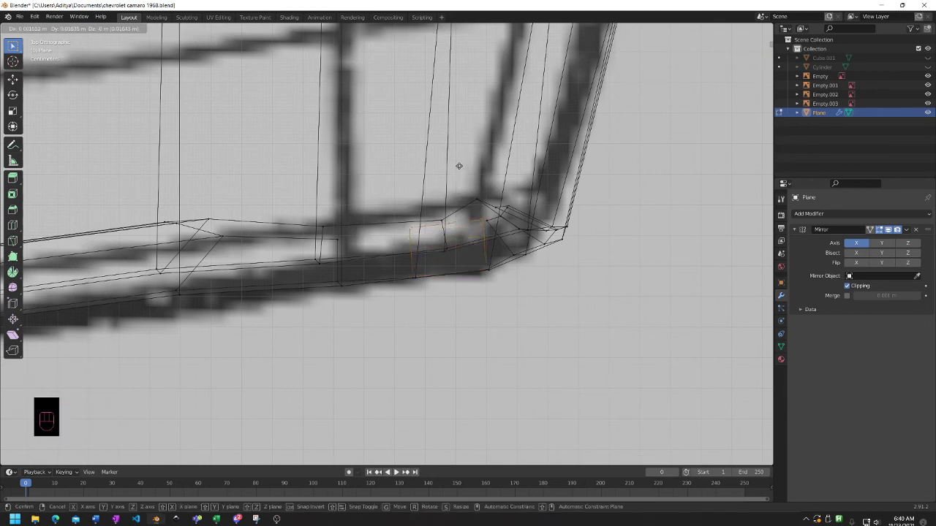
- Fill a face between the grille-side rim edge and the new strip above the headlight opening
middle_click_drag(457, 163, 355, 193)
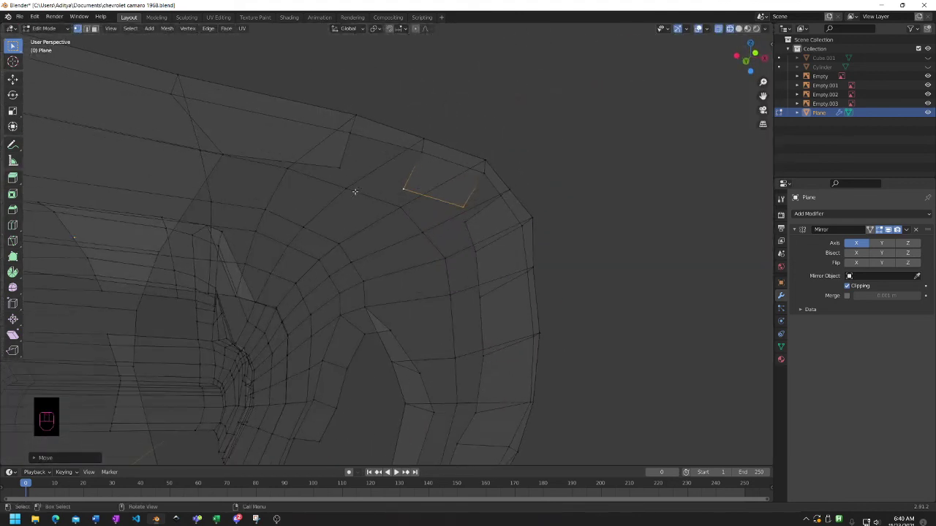
left_click(351, 130, "shift")
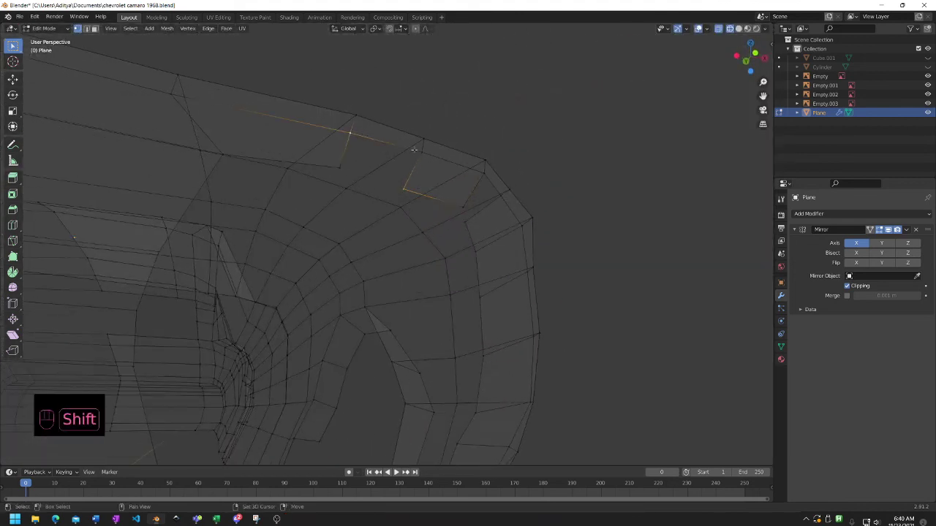
left_click(421, 151, "shift")
left_click(338, 168, "shift")
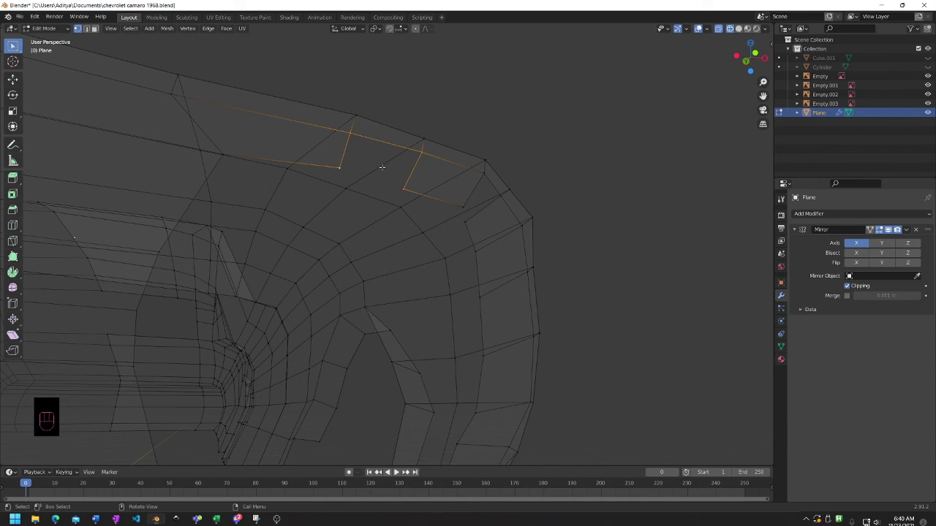
key("f")
- Fill the inner rim face at the headlight opening's upper outer corner, joining the new strip to the side rim
left_click(465, 205)
left_click(467, 222, "shift")
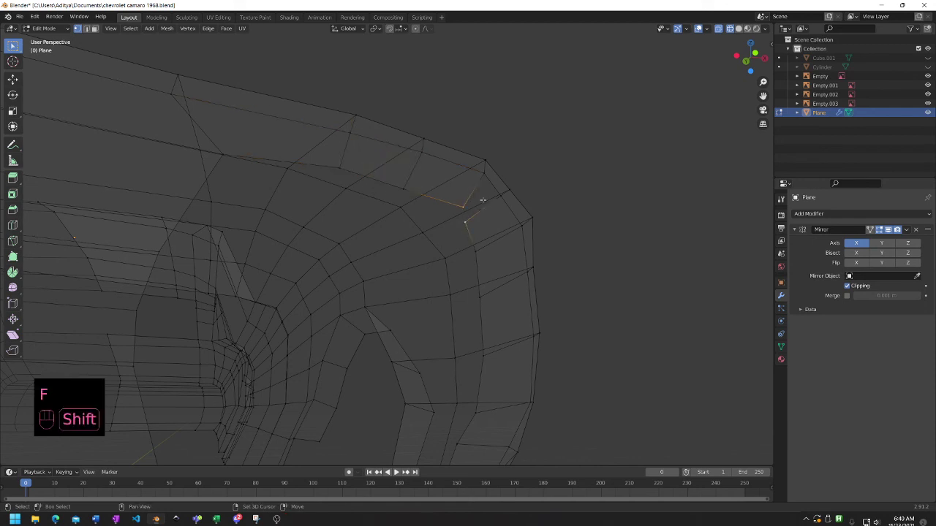
left_click(504, 195, "shift")
left_click(483, 173, "shift")
key("f")
- Nudge the inner rim vertex at the headlight's upper outer corner inward and downward, and return to solid shading
middle_click_drag(483, 174, 652, 201)
left_click(285, 176)
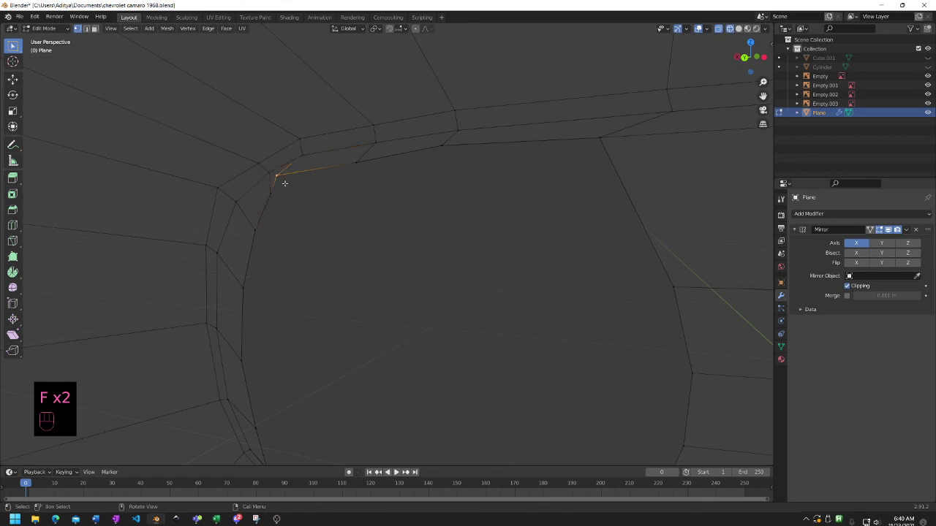
key("g")
left_click(293, 191)
middle_click_drag(292, 191, 209, 183)
key("z")
left_click(333, 212)
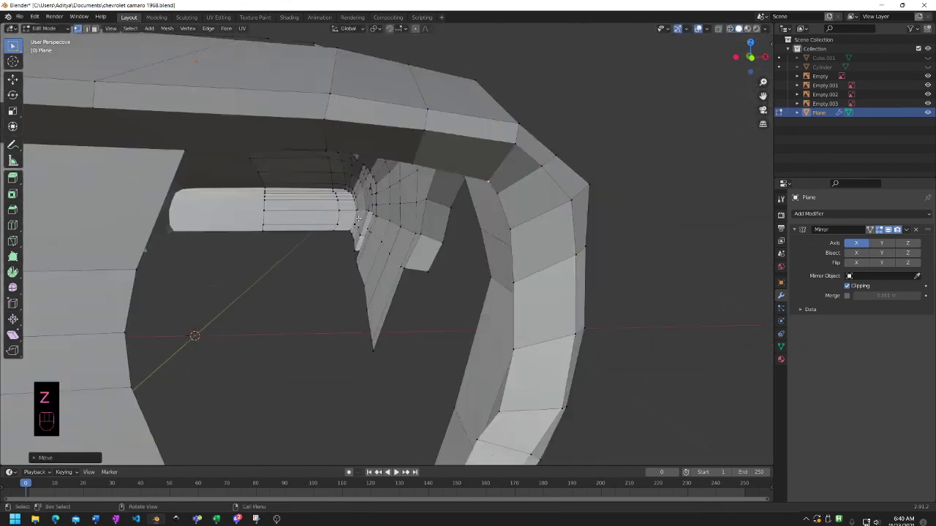
- Inspect the car's front end and headlight rim, and save the file
mouse_move(333, 212)
middle_mouse_down()
mouse_move(322, 220)
mouse_move(350, 196)
mouse_move(248, 212)
mouse_move(320, 219)
mouse_move(496, 190)
mouse_move(321, 186)
mouse_move(439, 215)
mouse_move(458, 212)
mouse_move(254, 170)
mouse_move(417, 187)
mouse_move(467, 319)
middle_mouse_up()
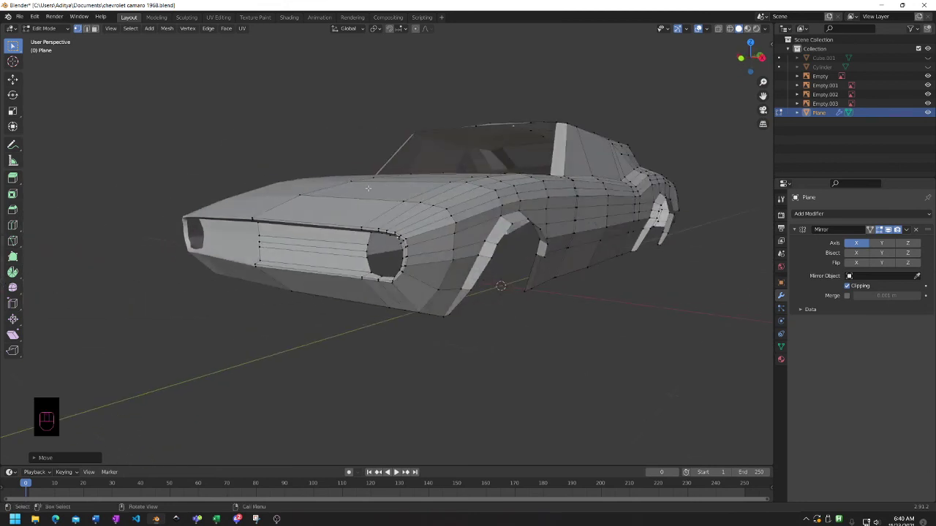
middle_click_drag(501, 351, 454, 339)
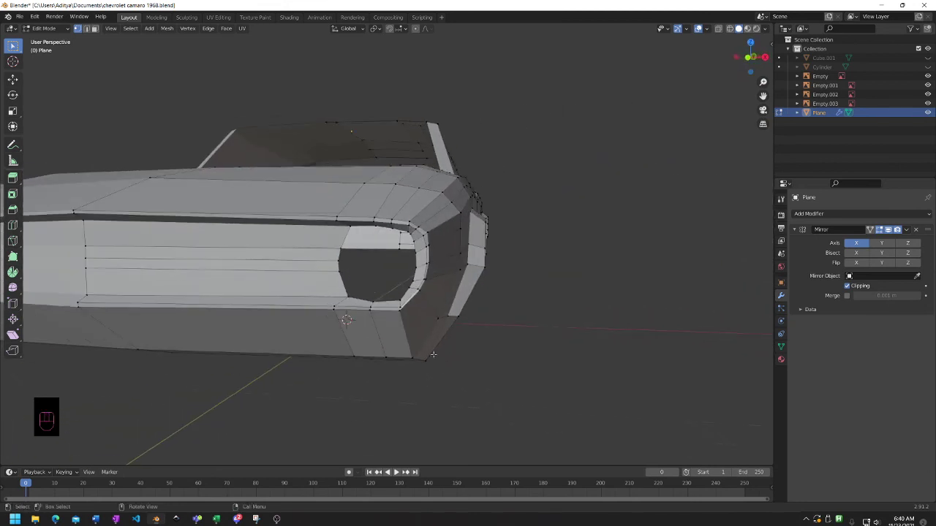
key("ctrl")
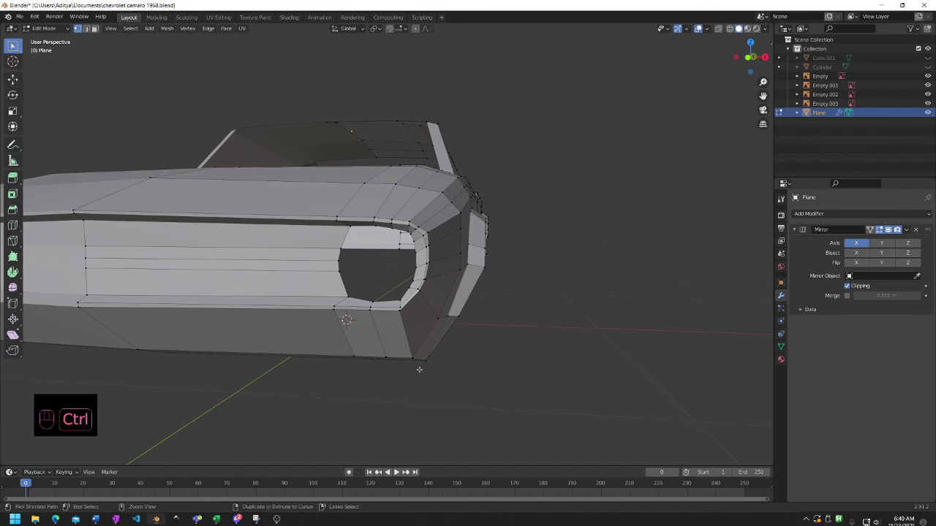
key("ctrl+s")
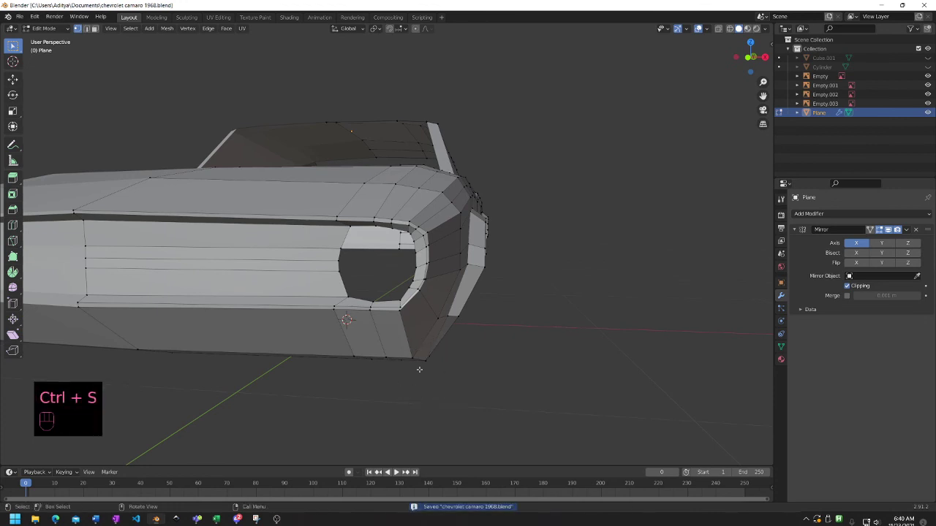
mouse_move(276, 520)
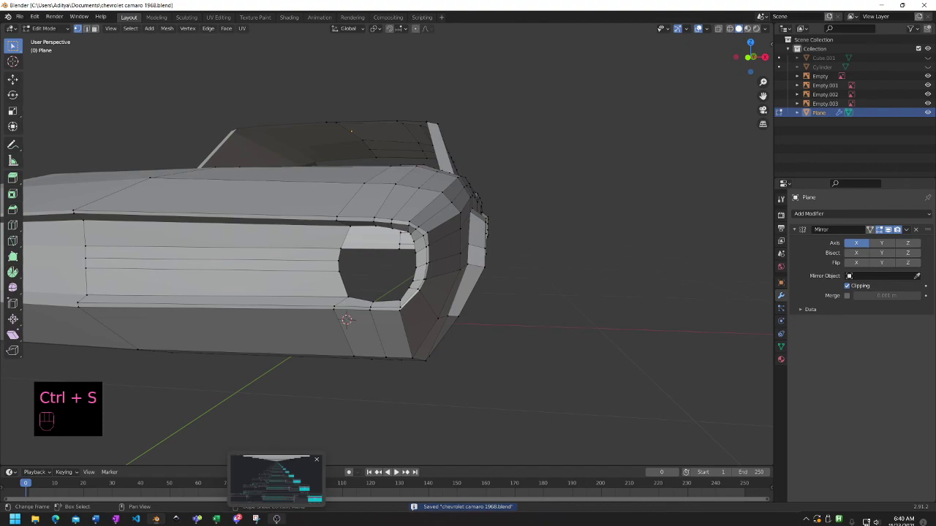